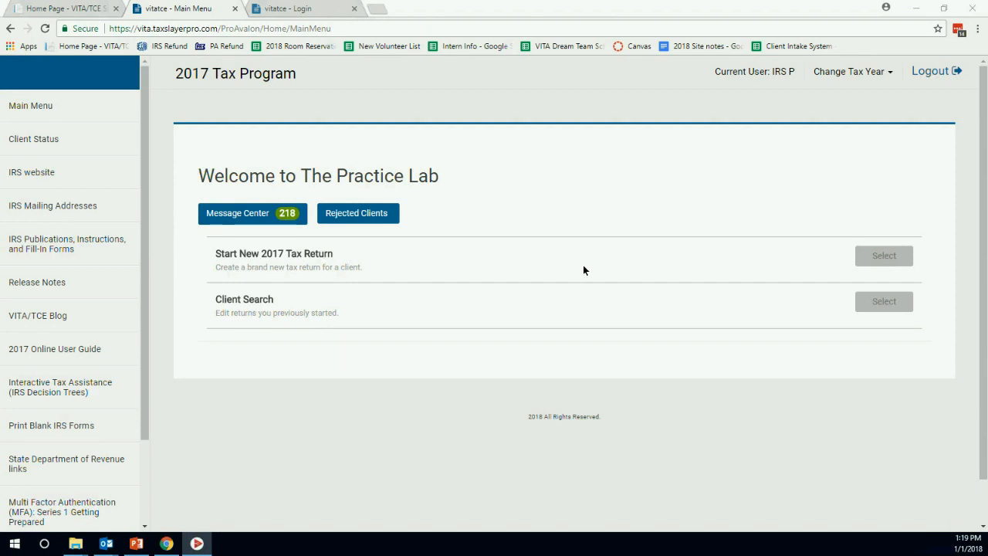
Start a new 2017 return and enter the taxpayer's Social Security number.
left_click(886, 255)
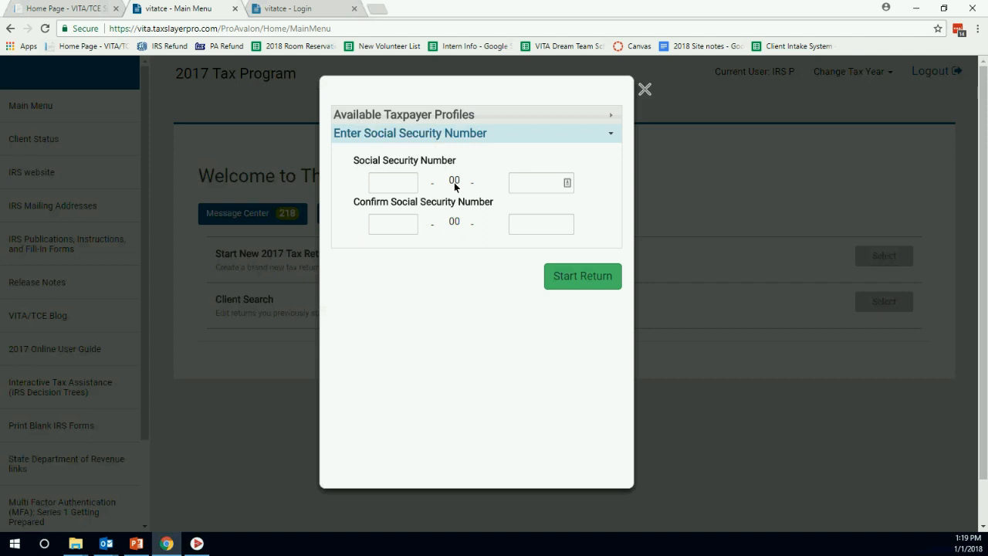
left_click(382, 189)
left_click(539, 189)
type("6543")
Re-enter the Social Security number in the confirmation field and start the return.
left_click(393, 225)
type("102")
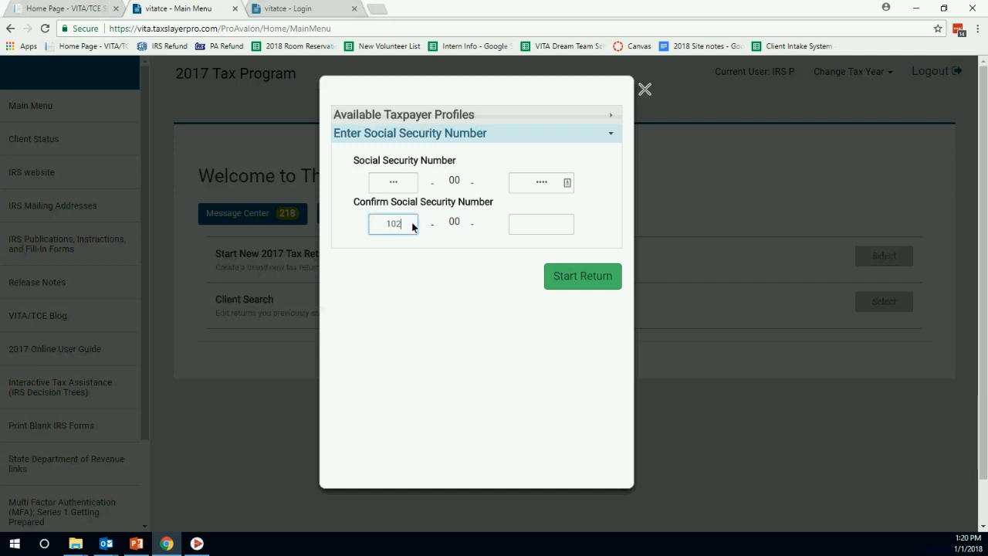
left_click(532, 226)
type("65")
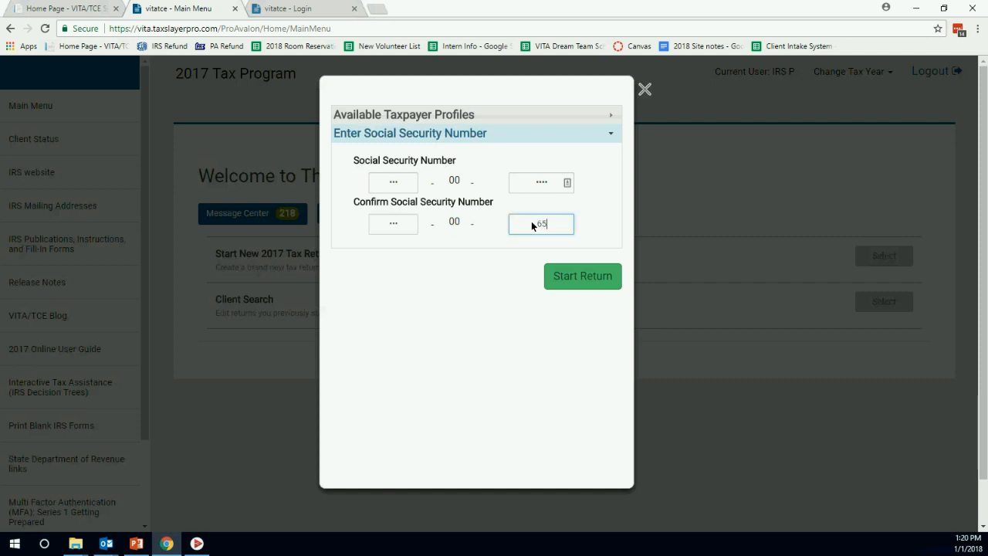
type("43")
left_click(497, 120)
left_click(496, 118)
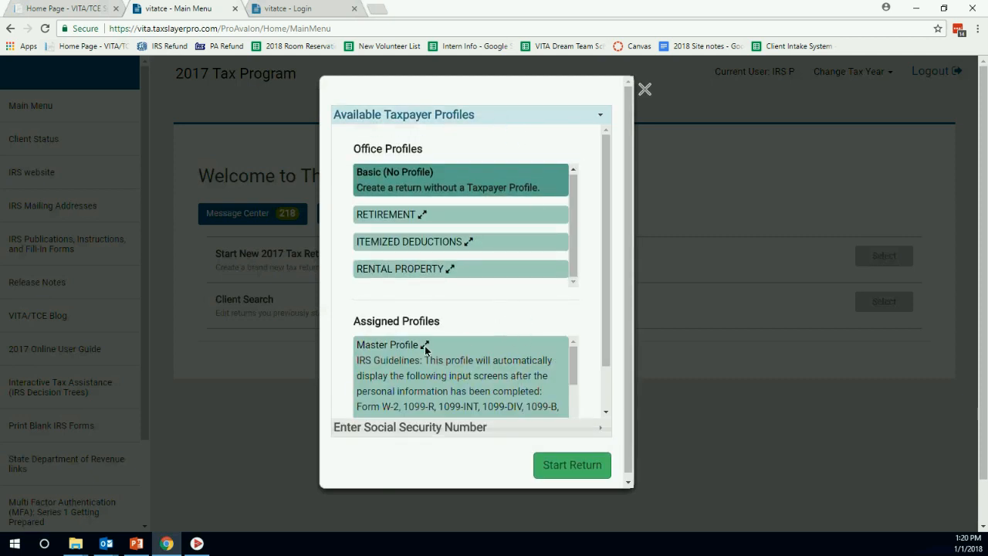
left_click(388, 430)
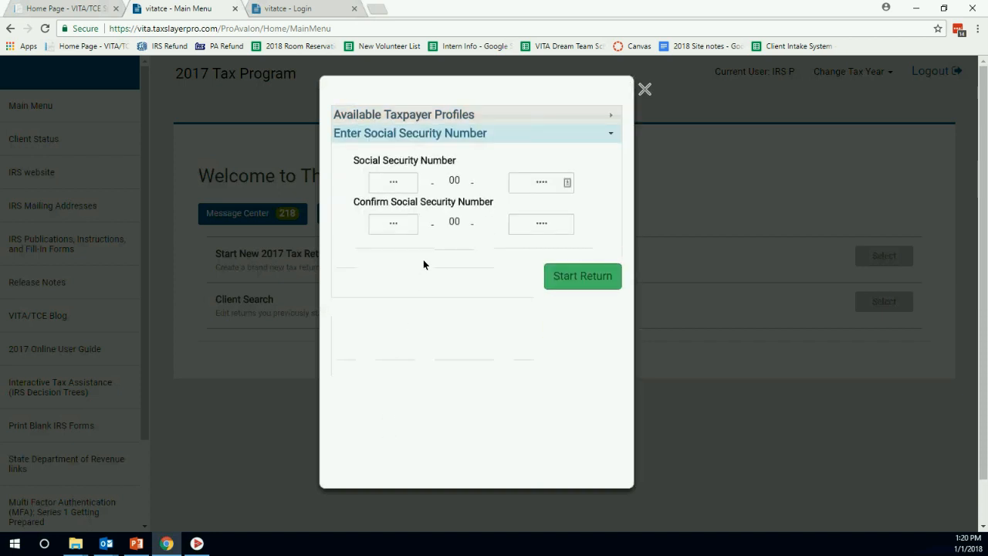
left_click(554, 276)
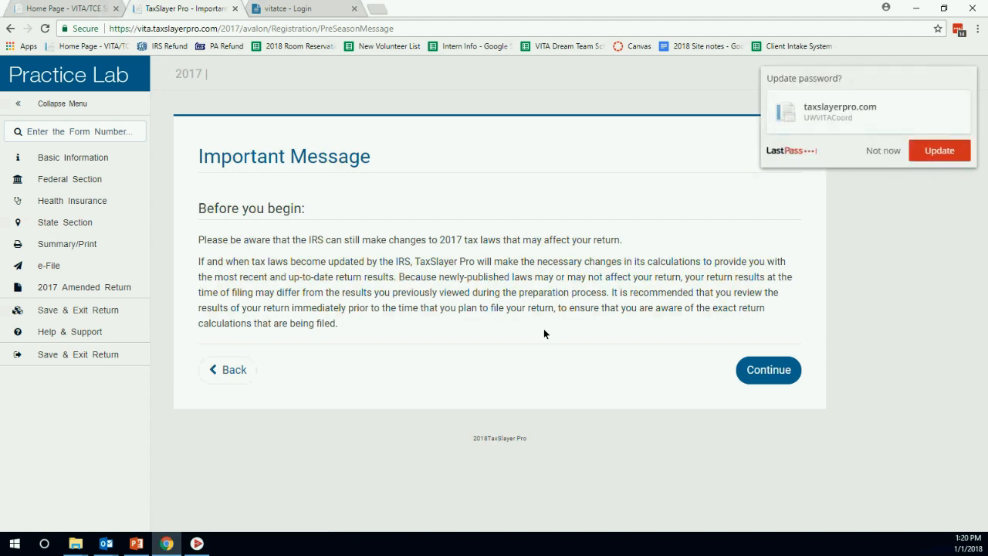
Dismiss the password prompt, pass the IRS notice, and set filing status to Married Filing Joint.
left_click(882, 150)
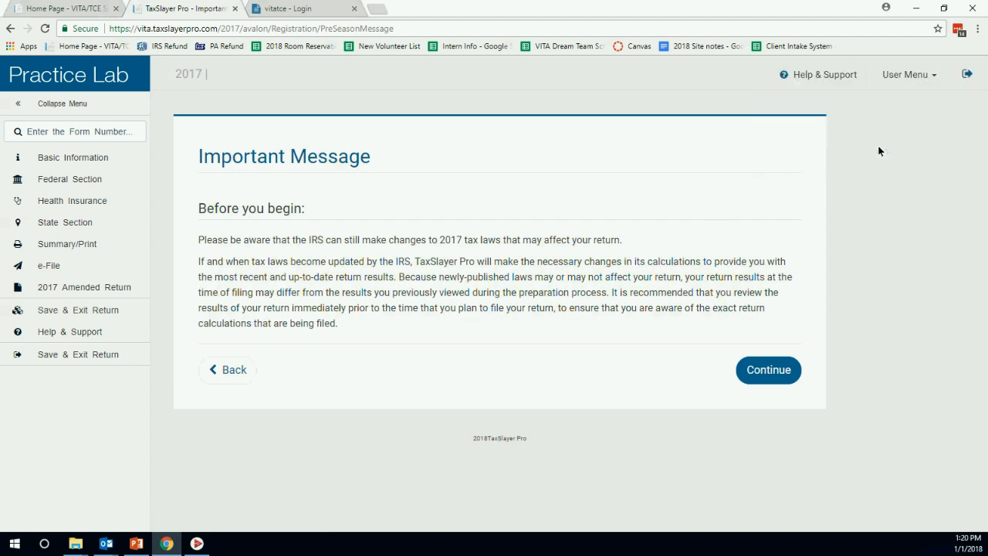
left_click(767, 371)
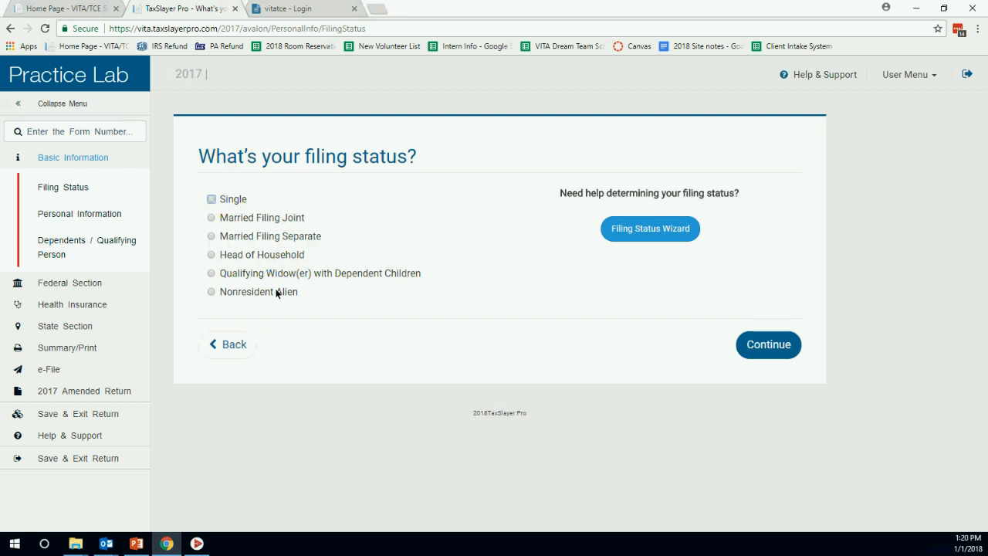
left_click(212, 219)
left_click(755, 344)
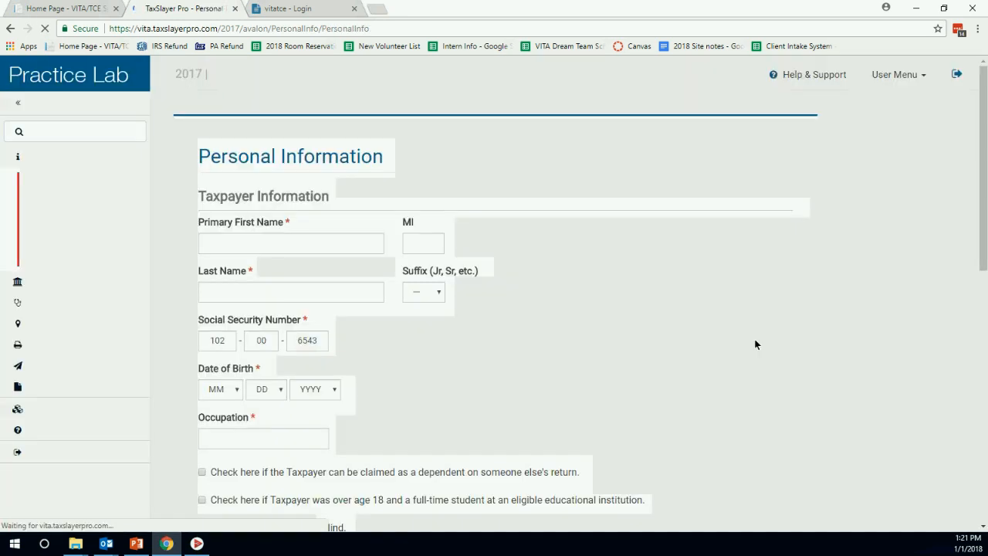
Enter the taxpayer's first and last name.
scroll(544, 261, "down", 2)
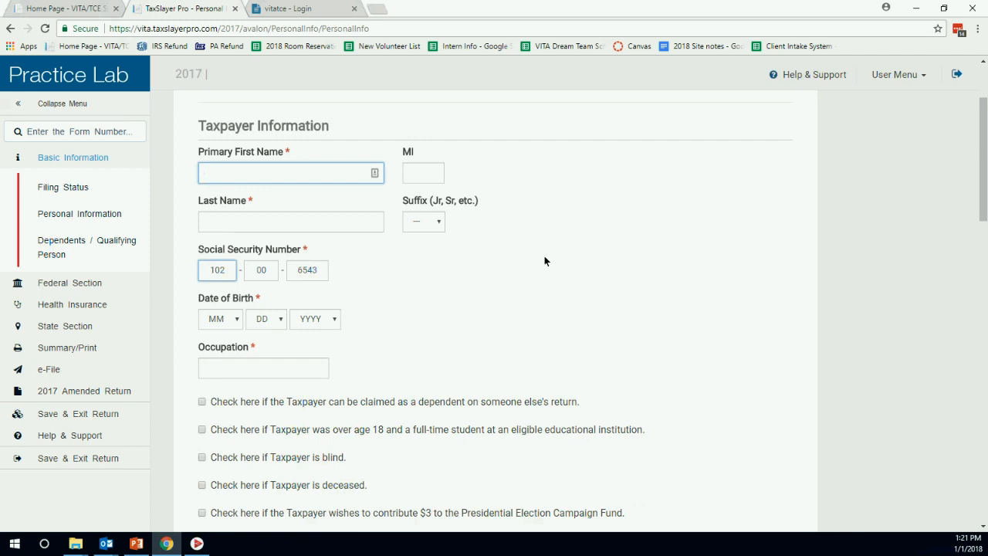
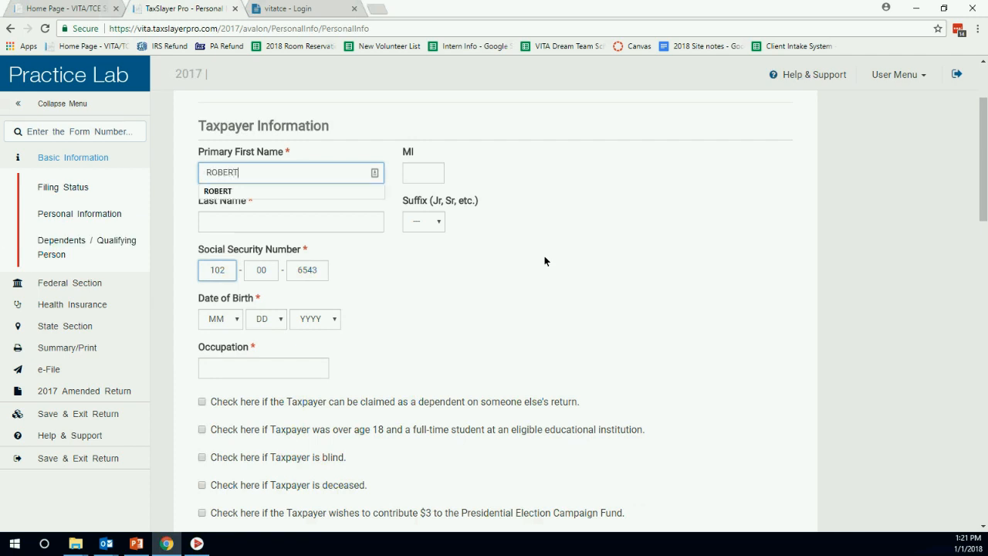
key("Tab")
key("Tab")
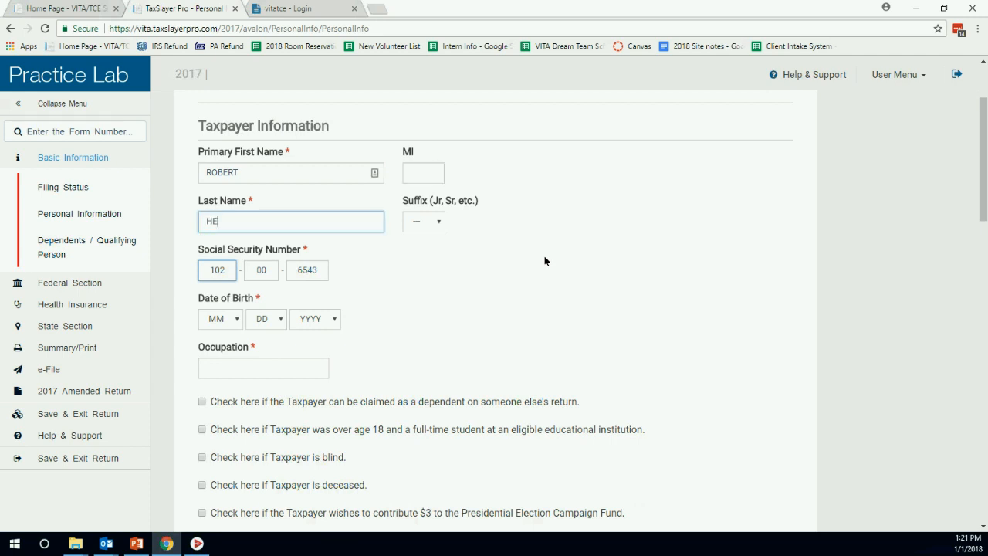
key("Tab")
key("Tab")
key("Tab")
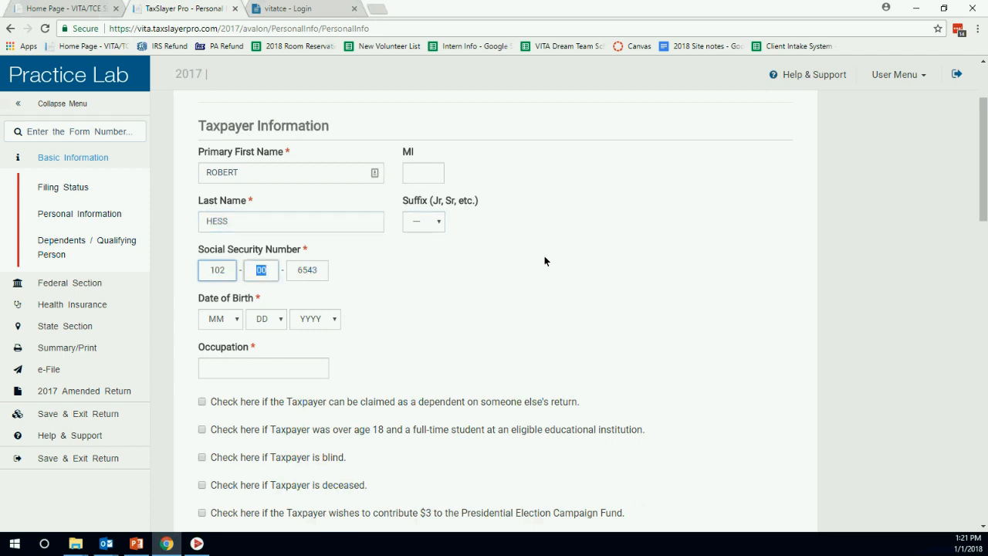
key("Tab")
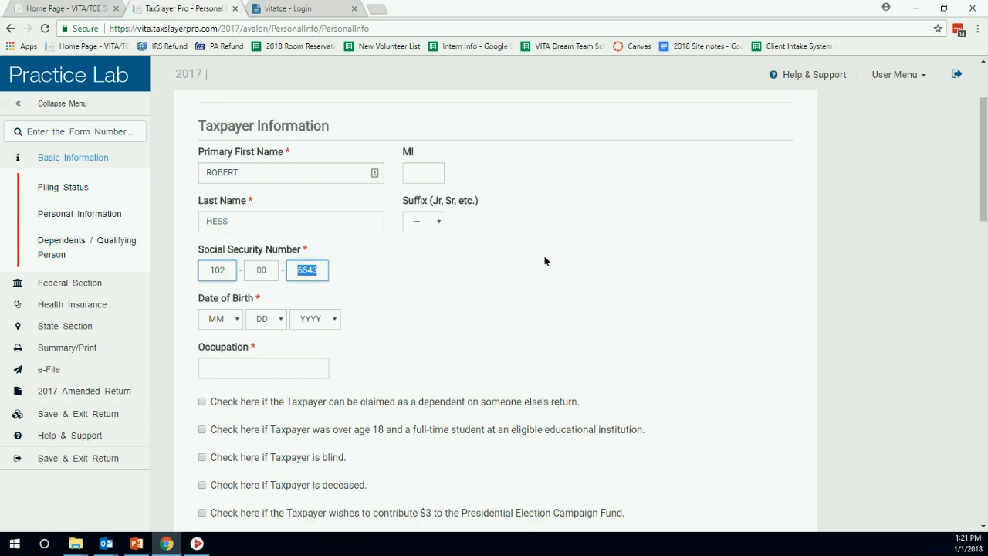
key("Tab")
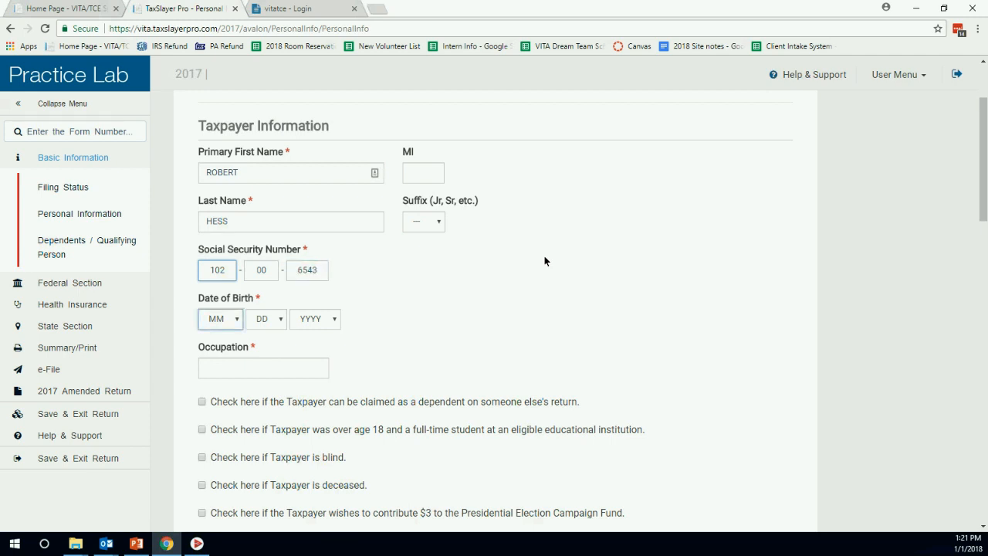
key("7")
key("Tab")
type("10")
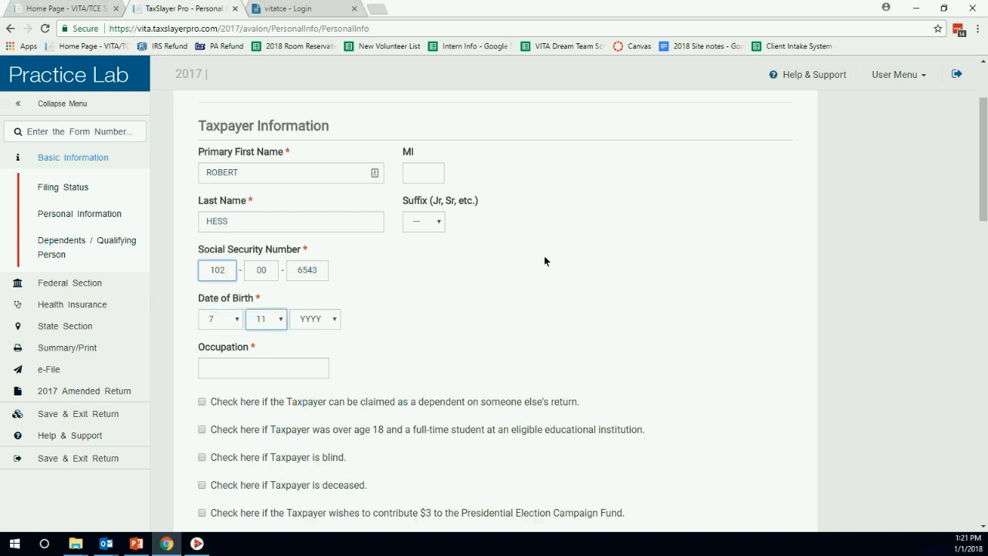
key("Tab")
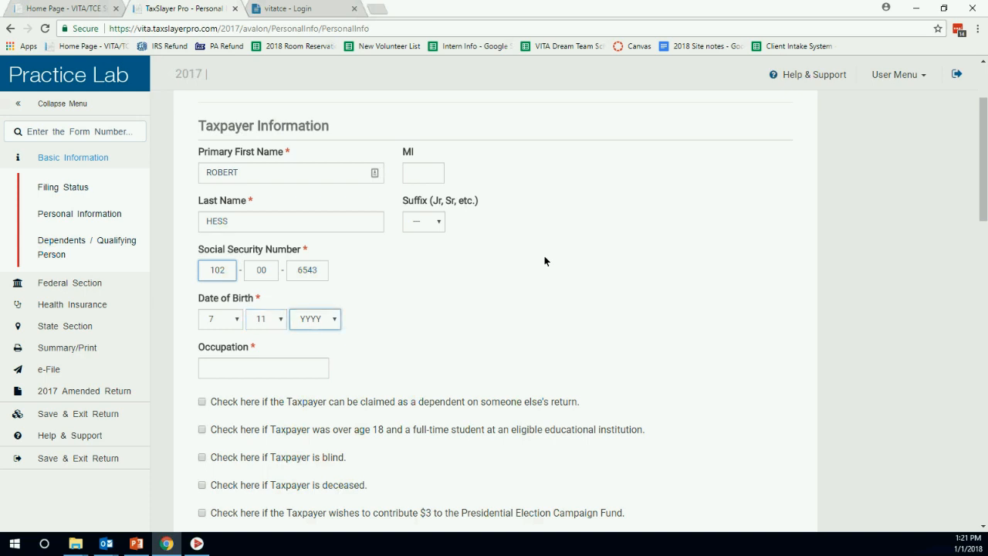
type("1962")
left_click(332, 322)
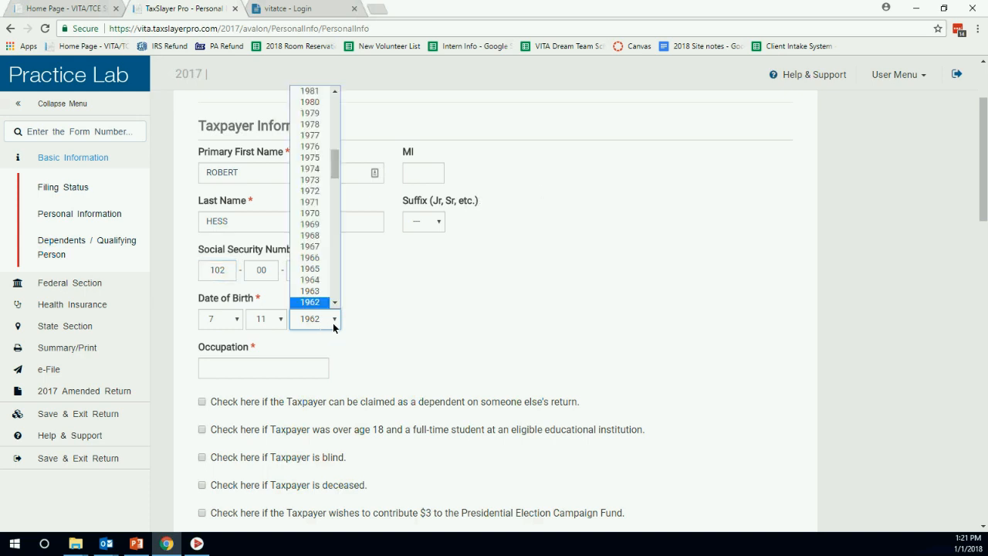
left_click(313, 302)
left_click(291, 371)
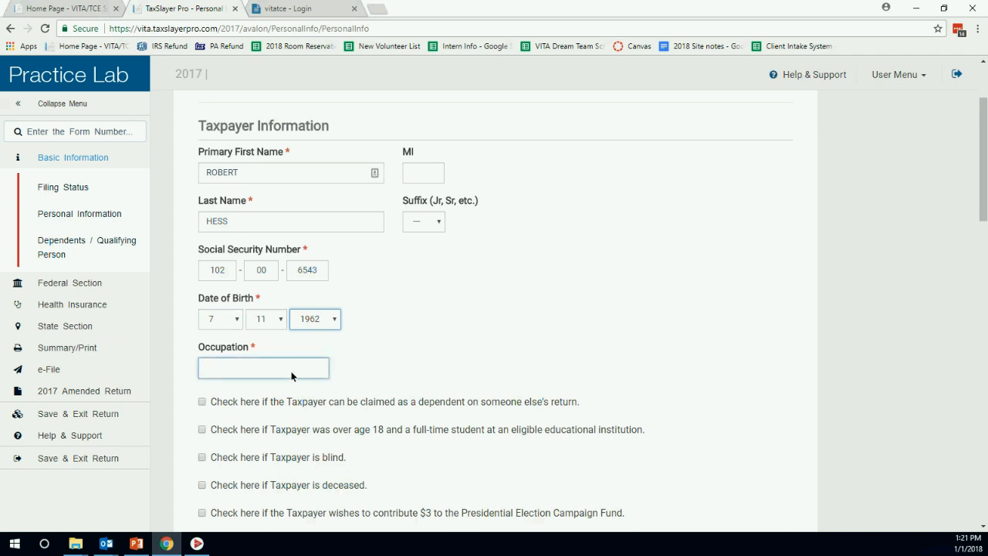
Enter ACCOUNTANT as the taxpayer's occupation.
left_click(292, 376)
type("A")
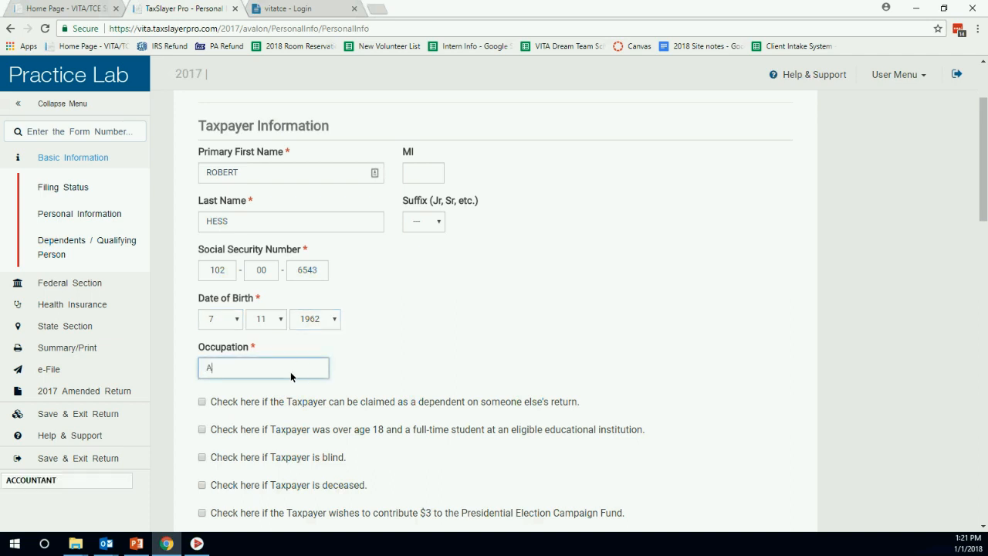
type("CCOUNTANT")
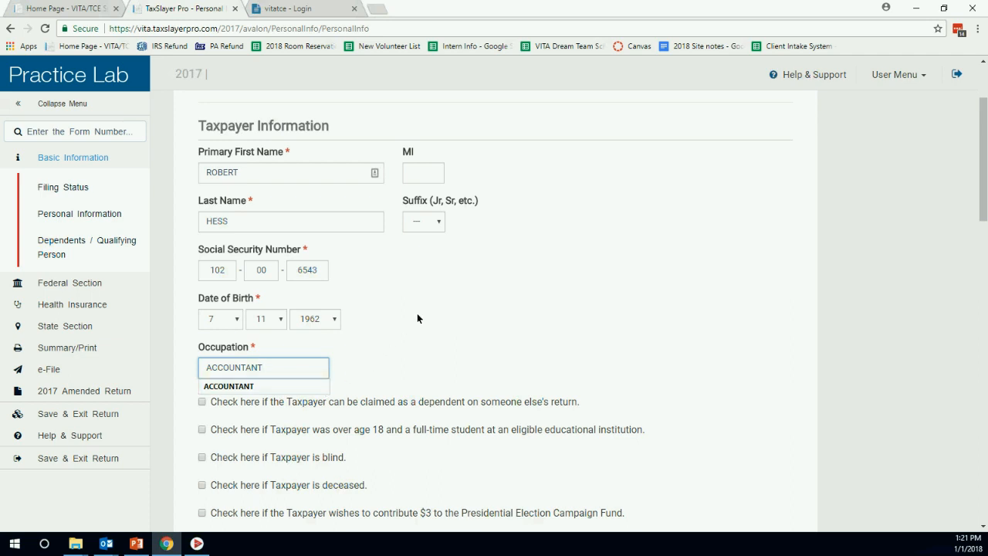
scroll(431, 288, "down", 1)
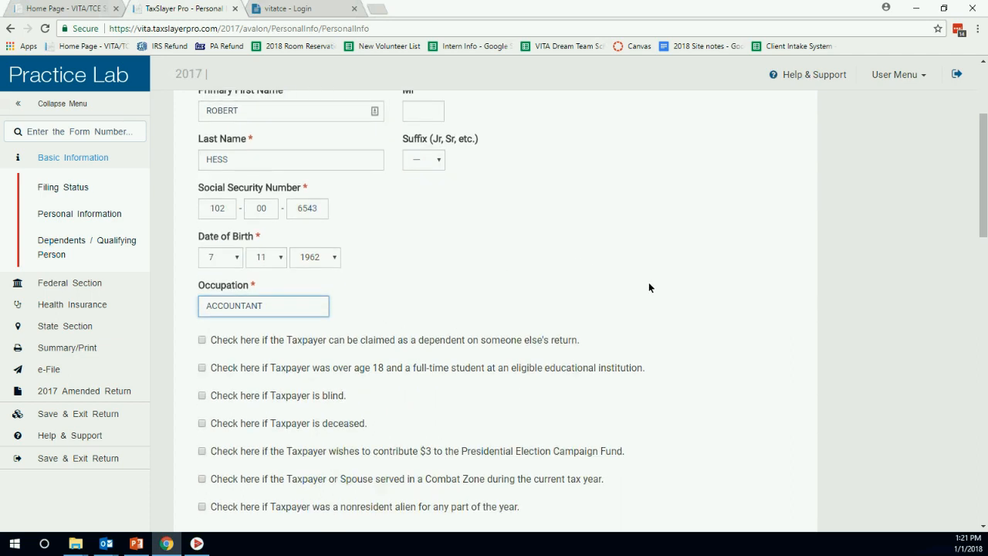
scroll(573, 233, "down", 1)
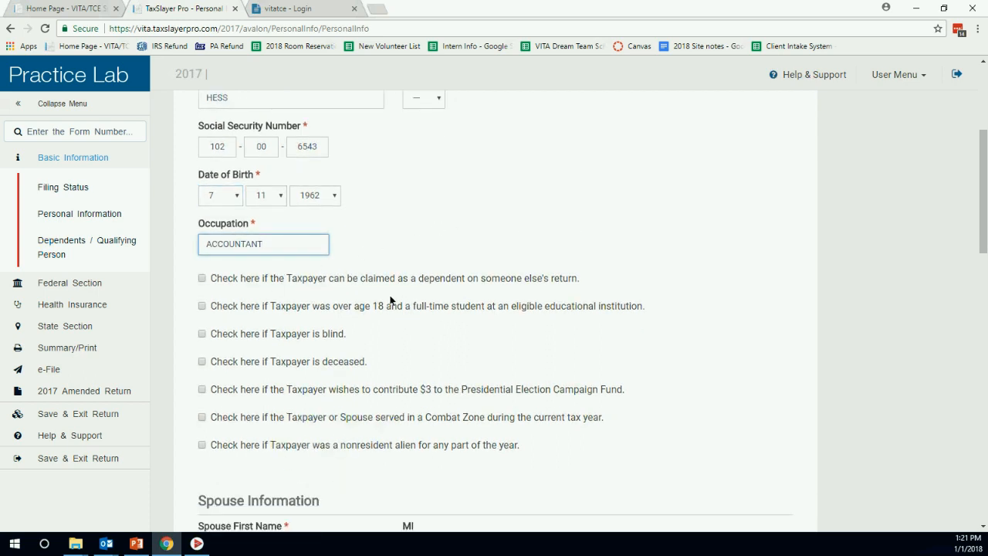
scroll(413, 291, "down", 4)
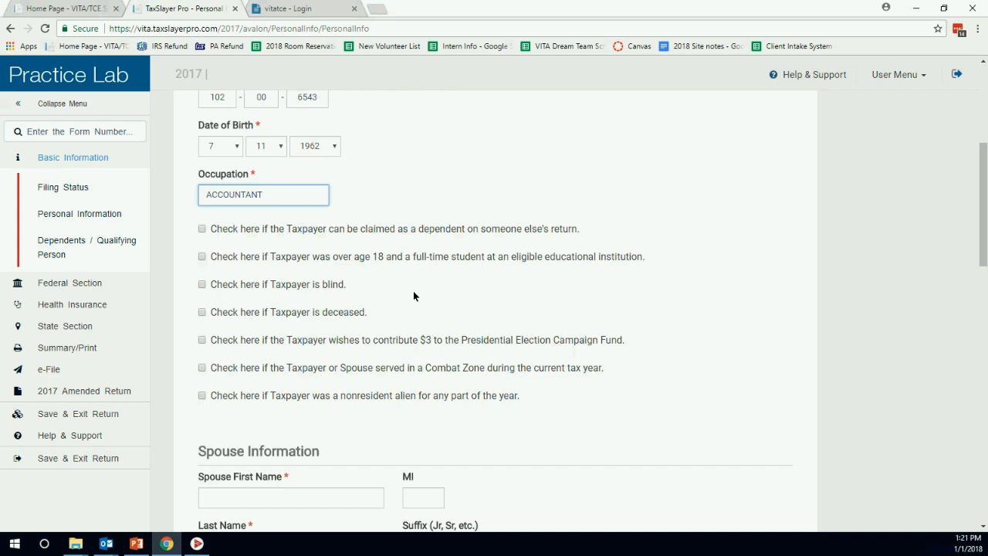
Enter the spouse's first and last name.
left_click(327, 240)
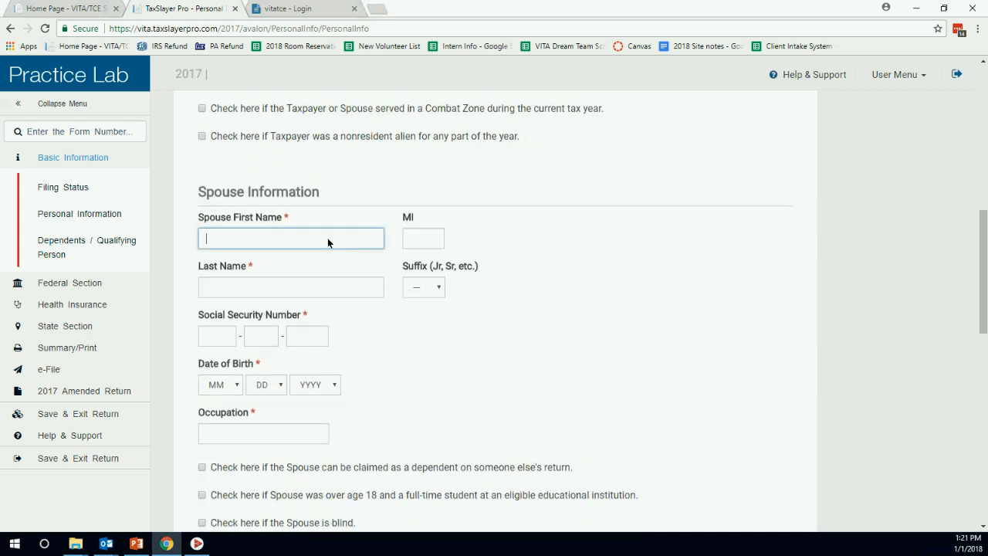
key("Tab")
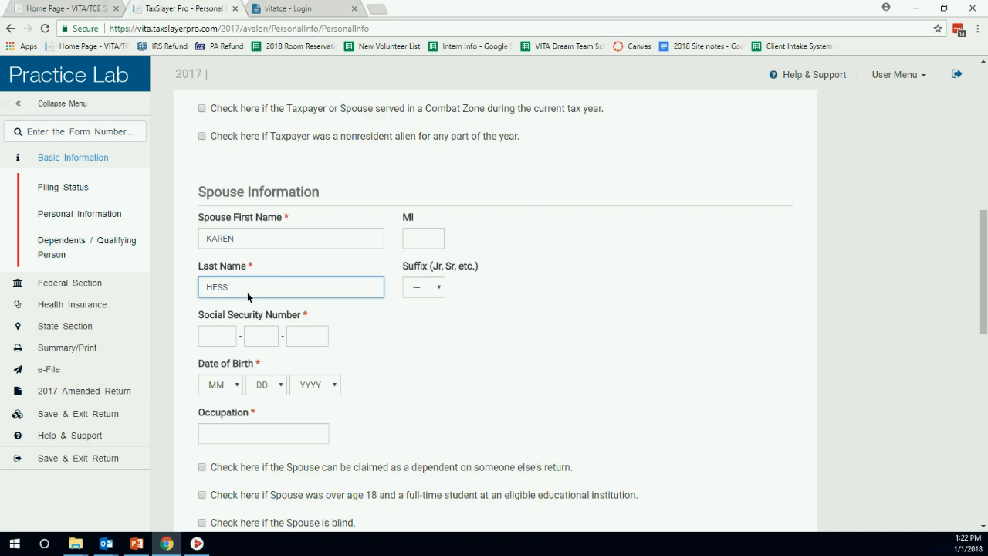
type("HESS")
Enter the spouse's Social Security number, correcting mistyped digits.
left_click(223, 329)
type("102-65-4")
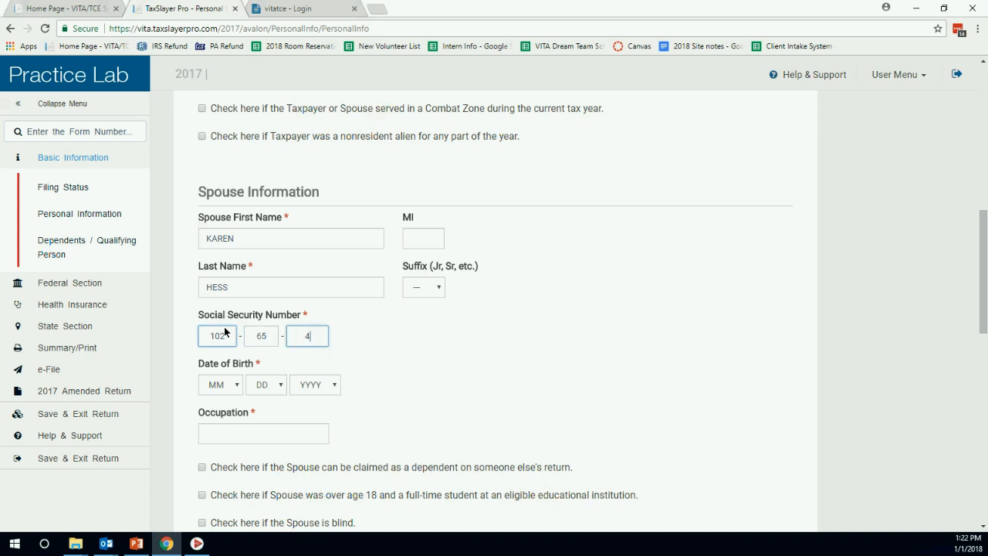
key("BackSpace")
left_click(273, 342)
key("BackSpace")
key("BackSpace")
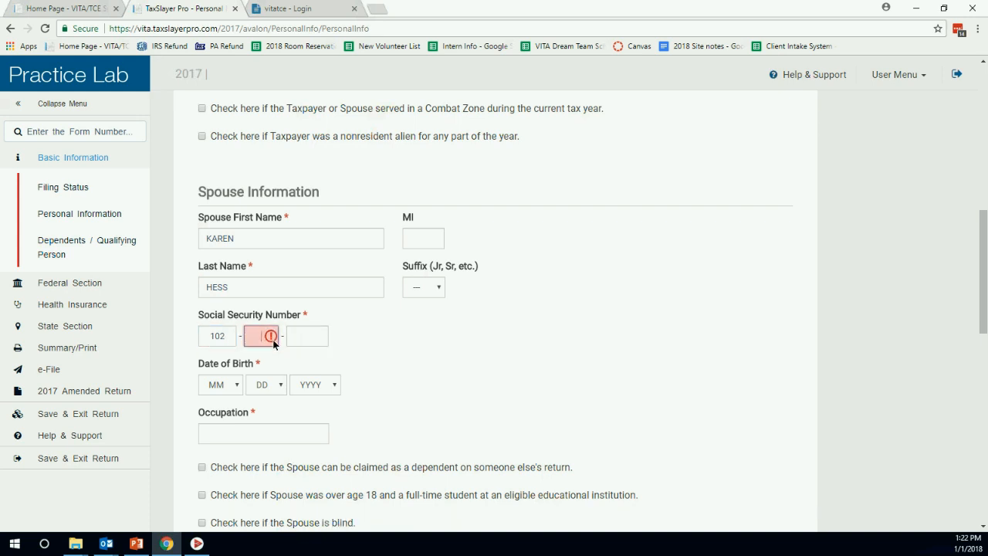
type("00-")
type("6543")
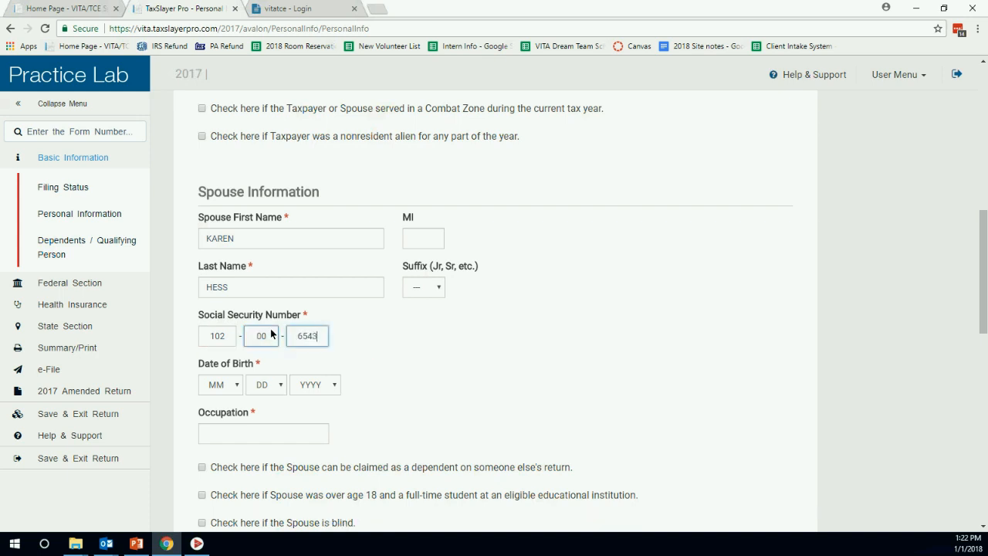
scroll(316, 309, "down", 2)
key("Tab")
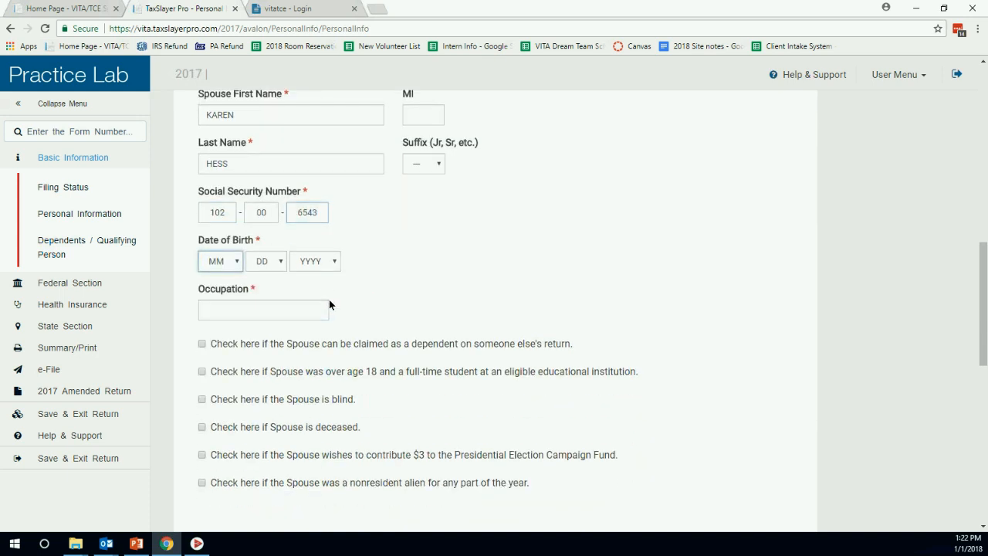
key("4")
key("Tab")
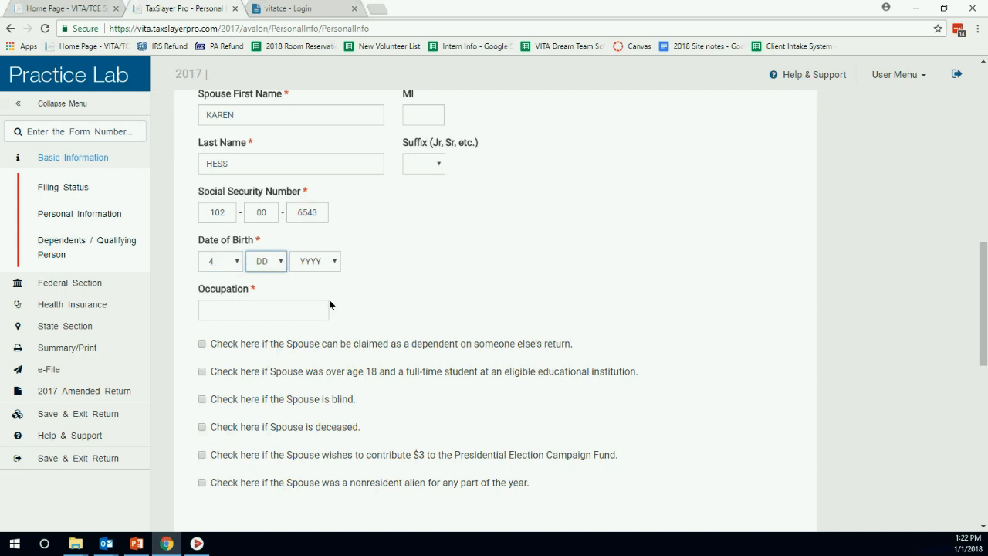
type("10")
key("Tab")
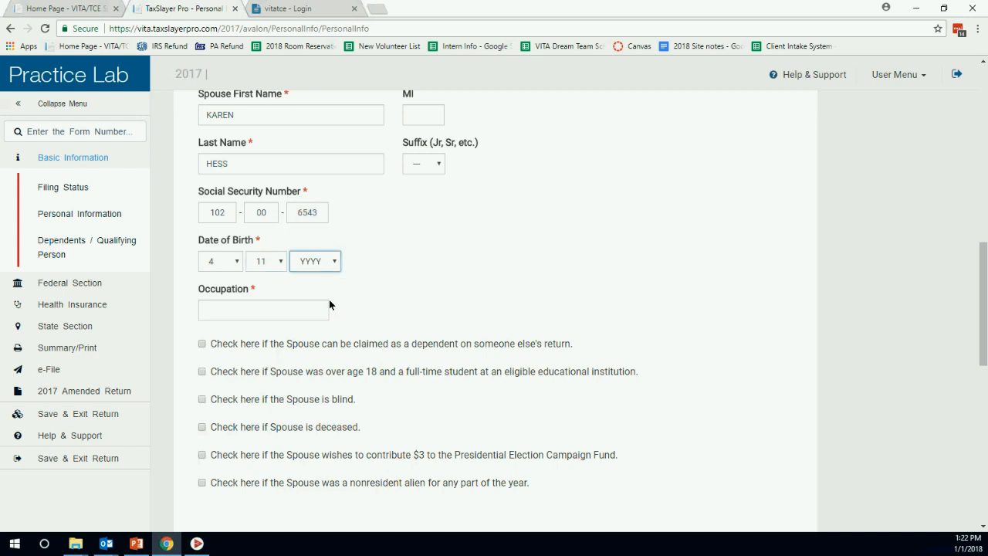
type("1999")
Enter CLERK as the spouse's occupation.
left_click(325, 309)
type("CLERK")
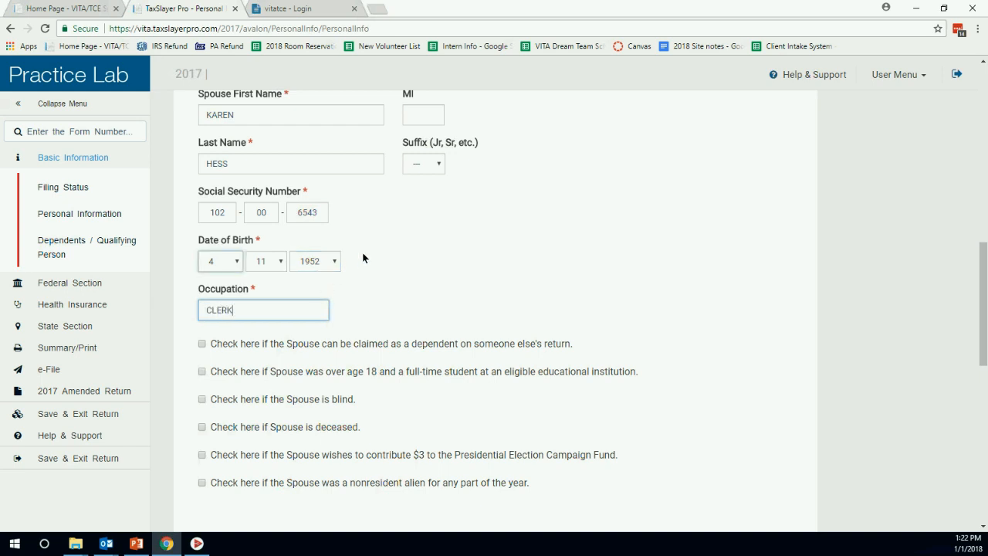
scroll(417, 238, "down", 3)
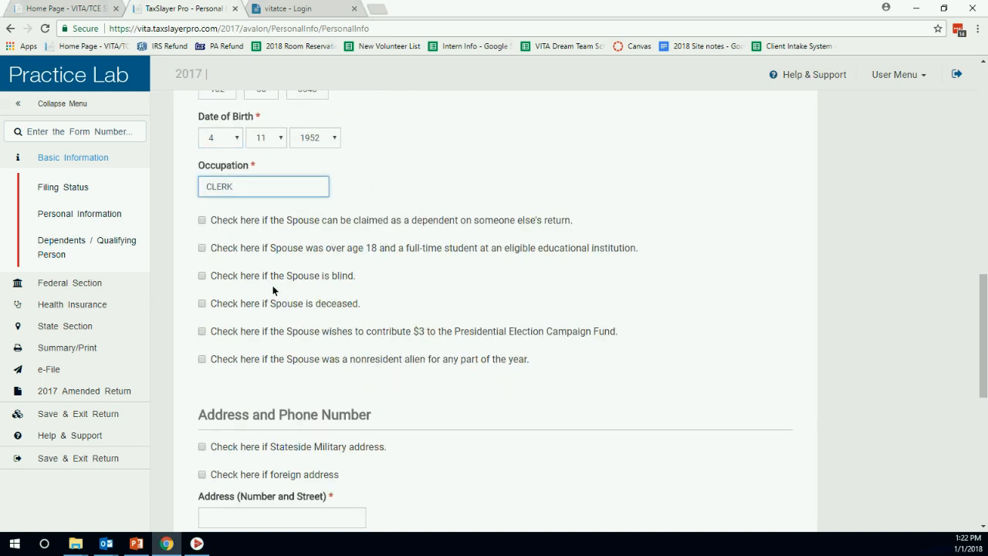
scroll(446, 236, "down", 4)
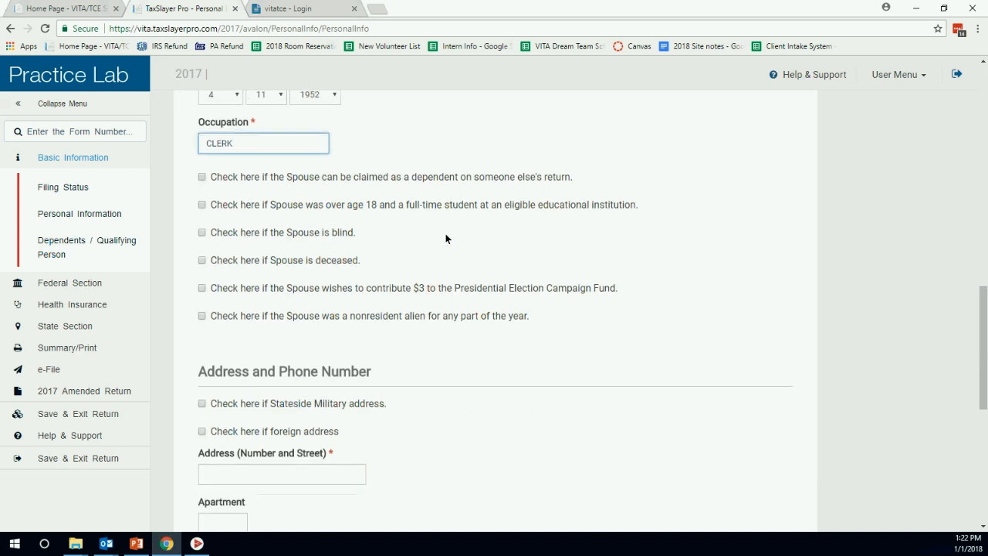
Enter the street address and ZIP code so city and state fill in.
left_click(338, 211)
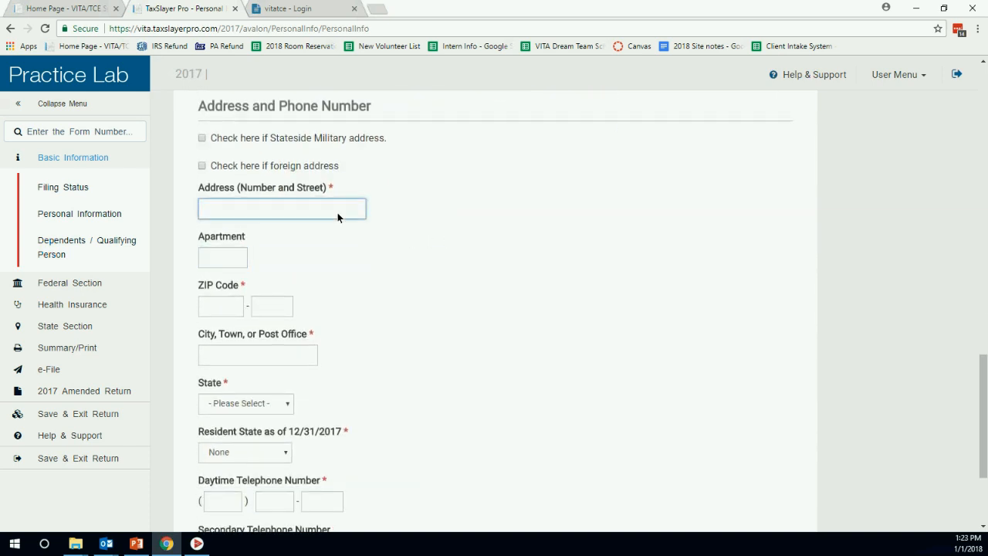
type("123")
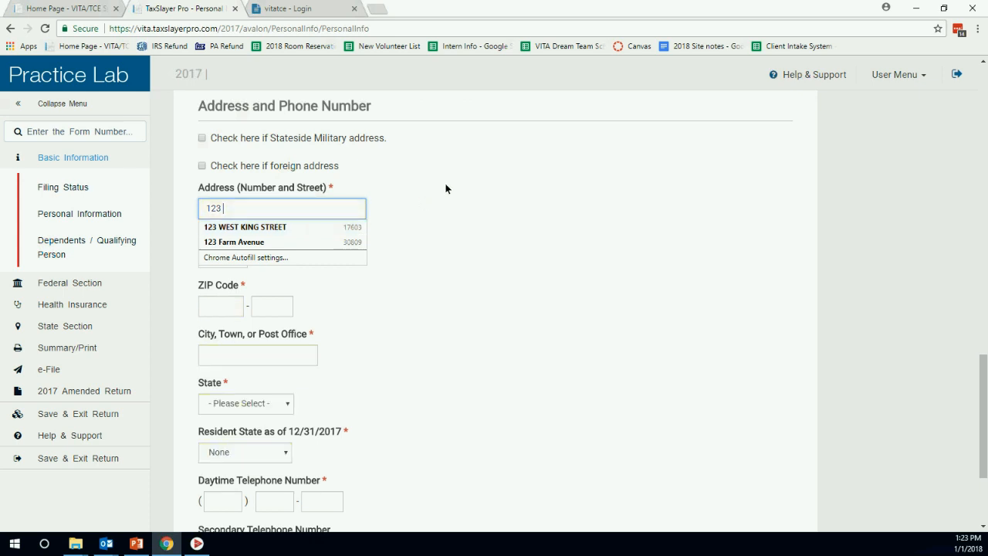
type("WEST KING")
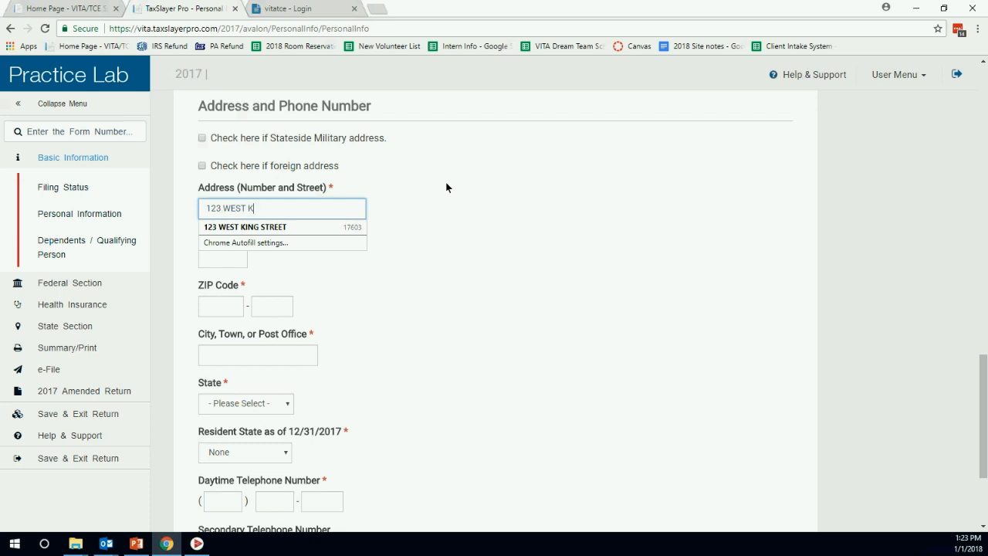
key("Tab")
key("Tab")
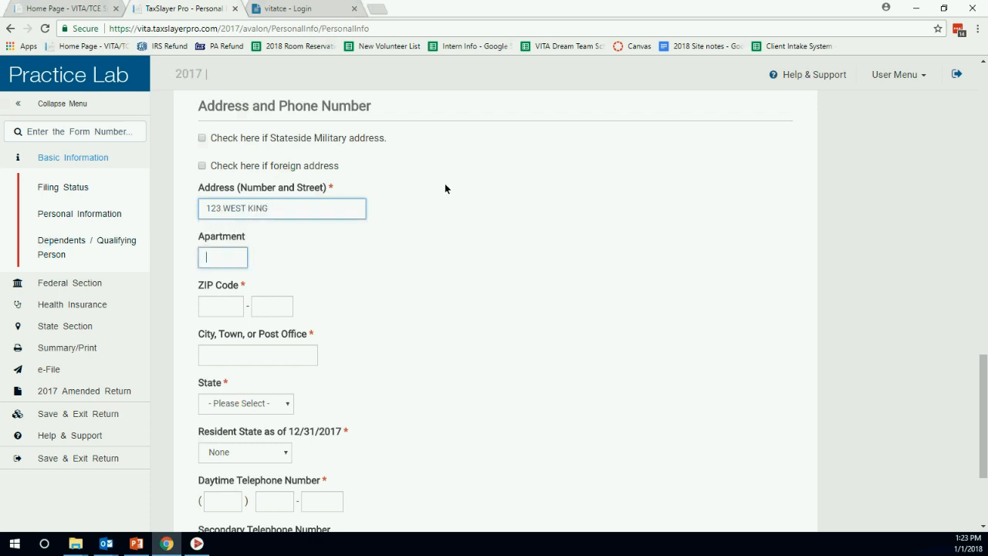
type("176")
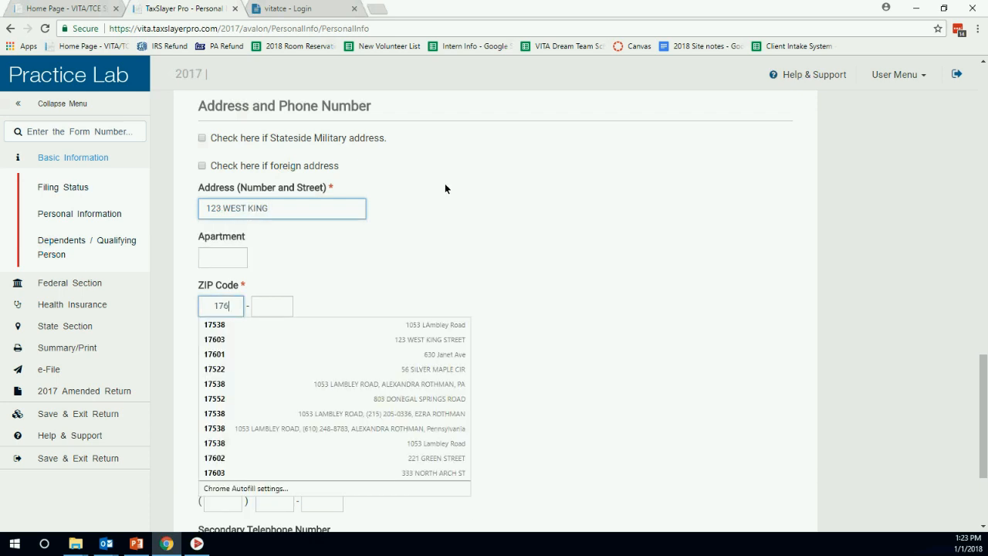
type("03")
key("Tab")
Enter the household's daytime telephone number.
scroll(308, 267, "down", 2)
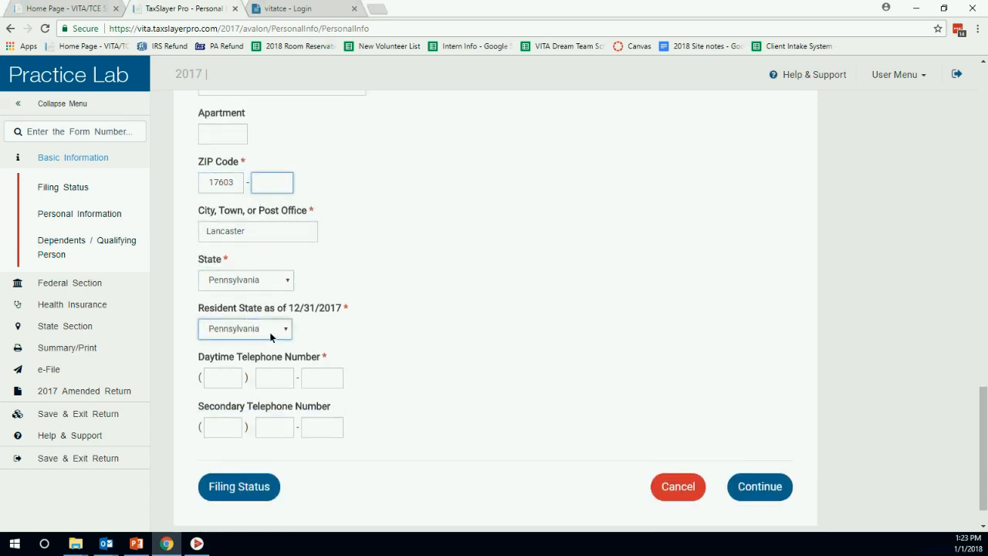
scroll(263, 336, "down", 1)
left_click(224, 338)
type("717")
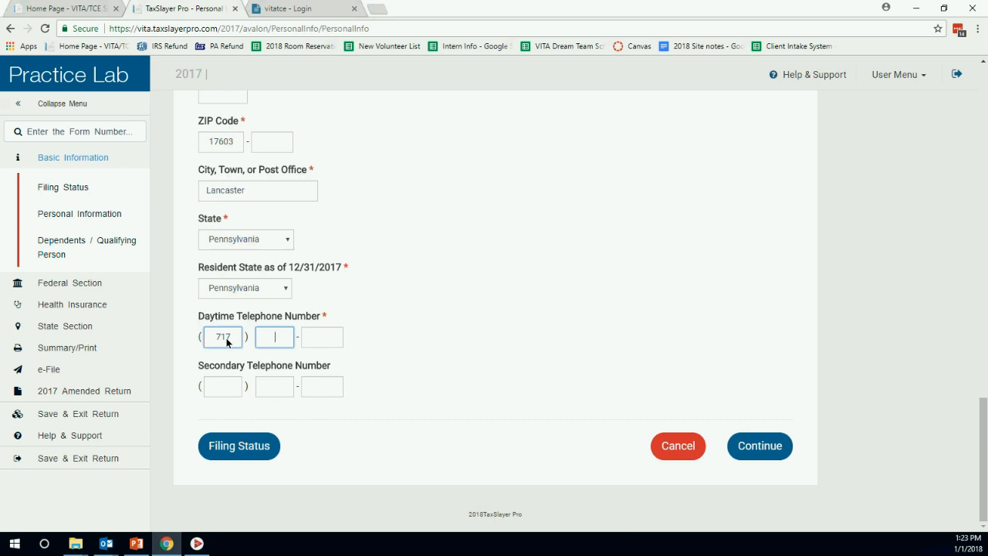
type("123456")
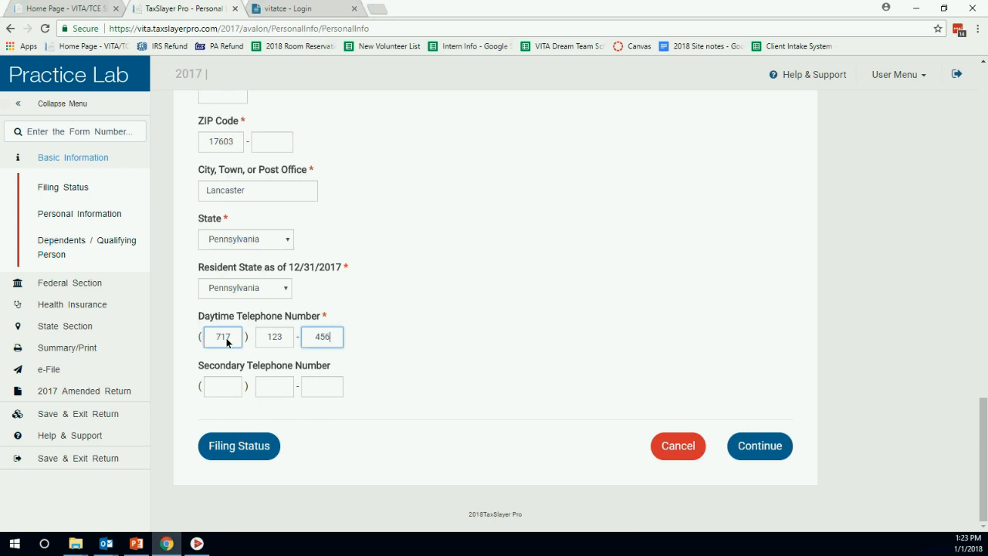
type("7")
scroll(660, 354, "up", 2)
scroll(659, 351, "up", 2)
scroll(659, 349, "down", 4)
Correct the spouse SSN's first digits after the duplicate-SSN error and save the page.
left_click(764, 440)
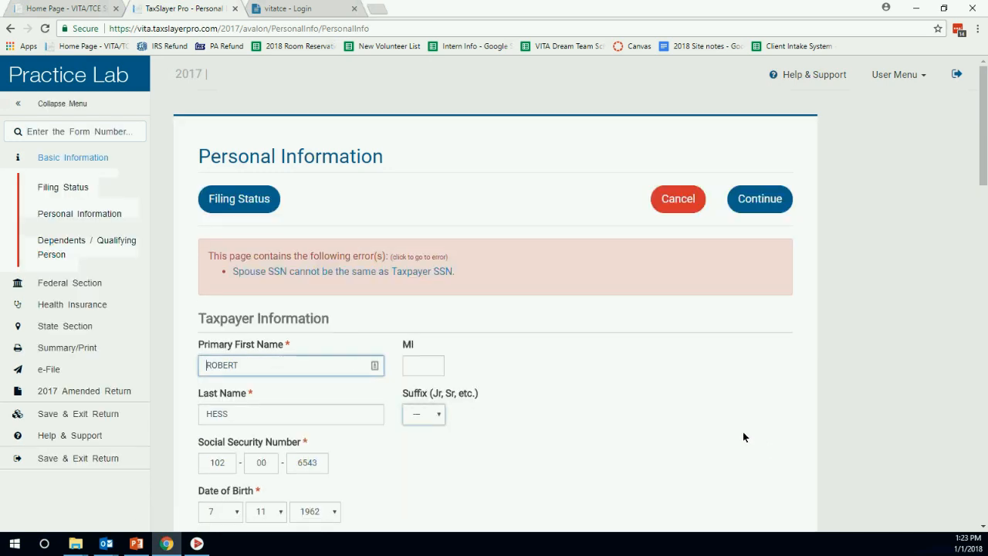
scroll(511, 297, "down", 2)
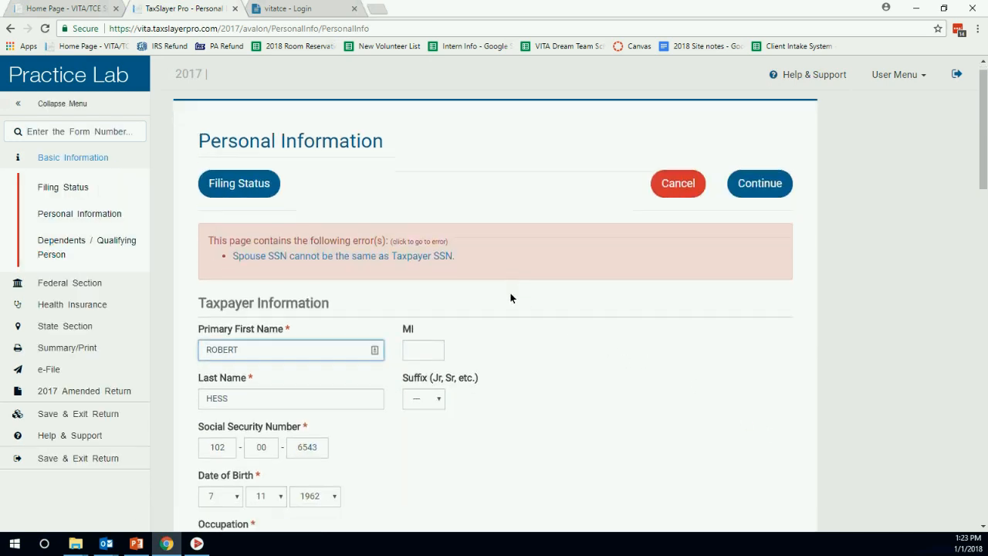
scroll(510, 286, "down", 5)
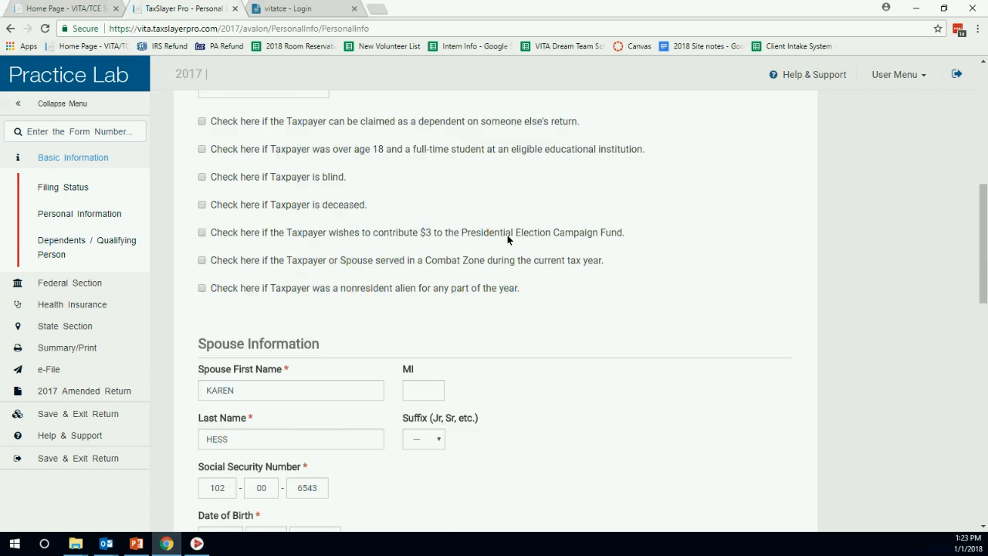
scroll(507, 234, "down", 1)
left_click(221, 344)
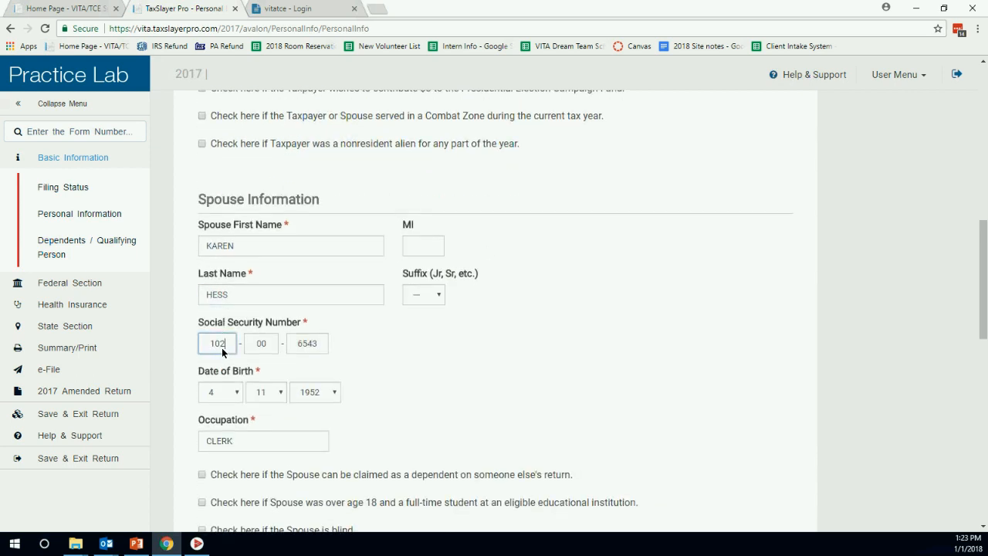
key("BackSpace")
type("1")
scroll(634, 280, "down", 10)
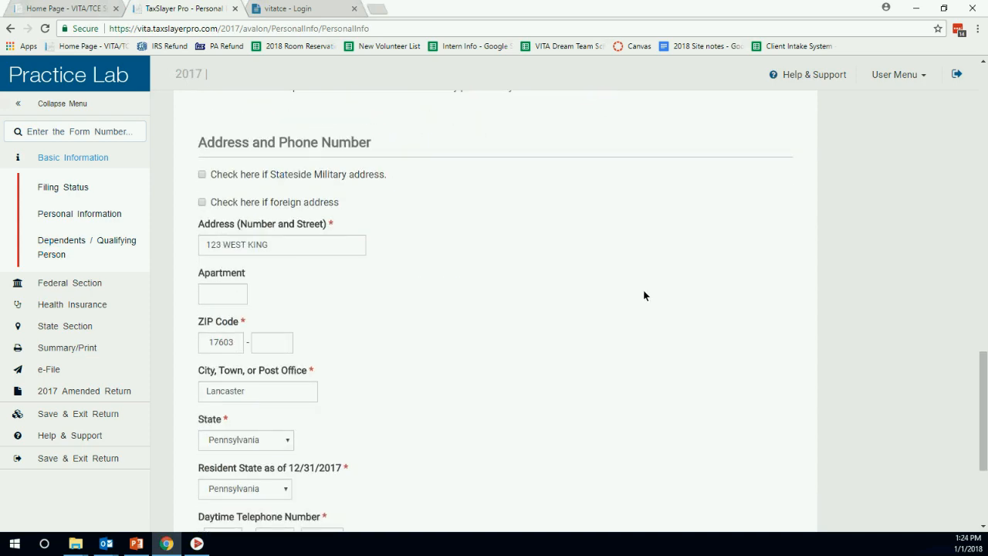
left_click(741, 447)
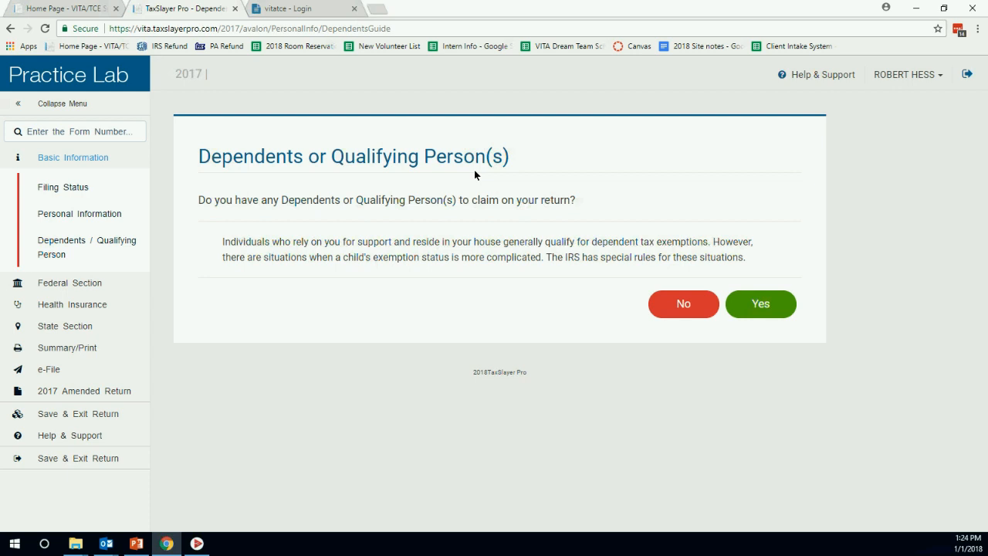
Answer yes to having dependents and enter the son's first and last name.
left_click(768, 305)
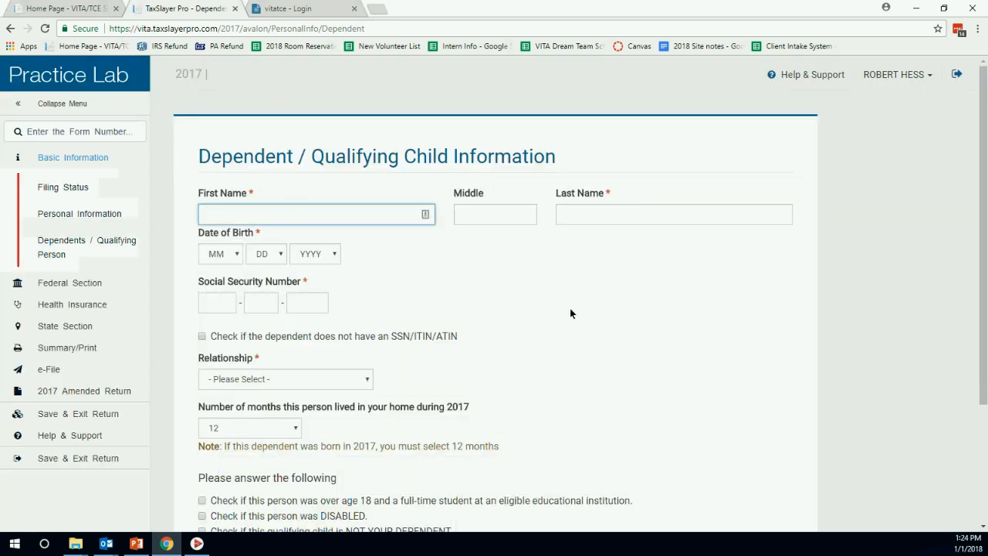
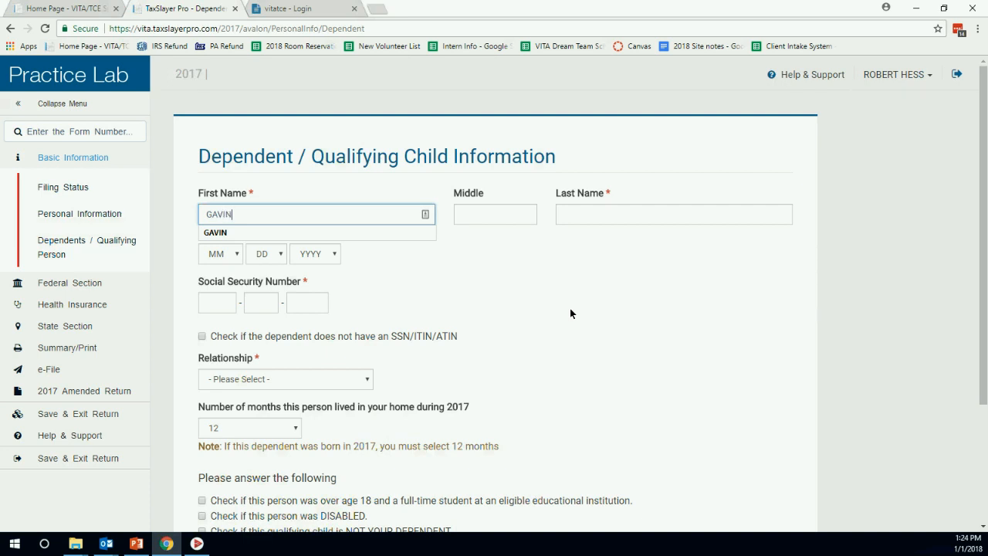
key("Tab")
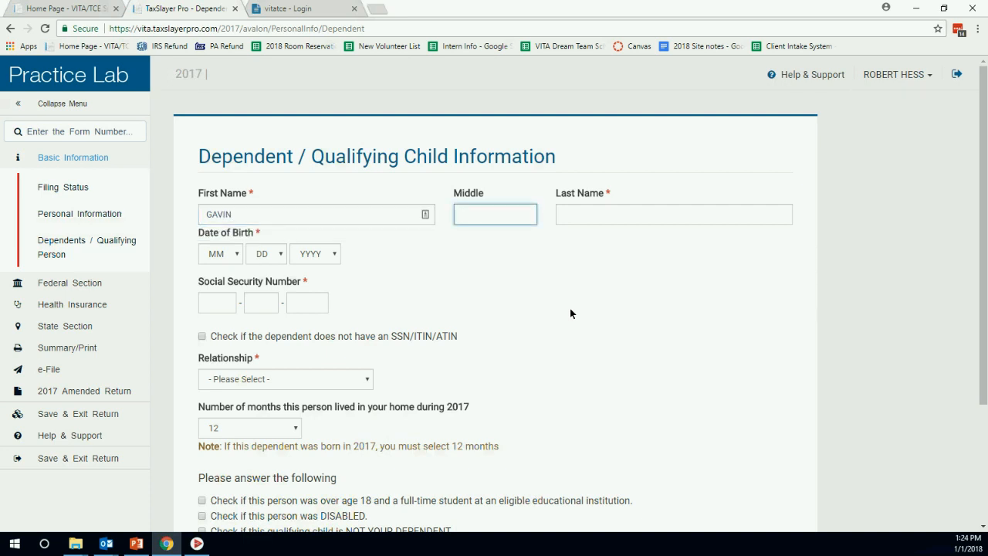
key("Tab")
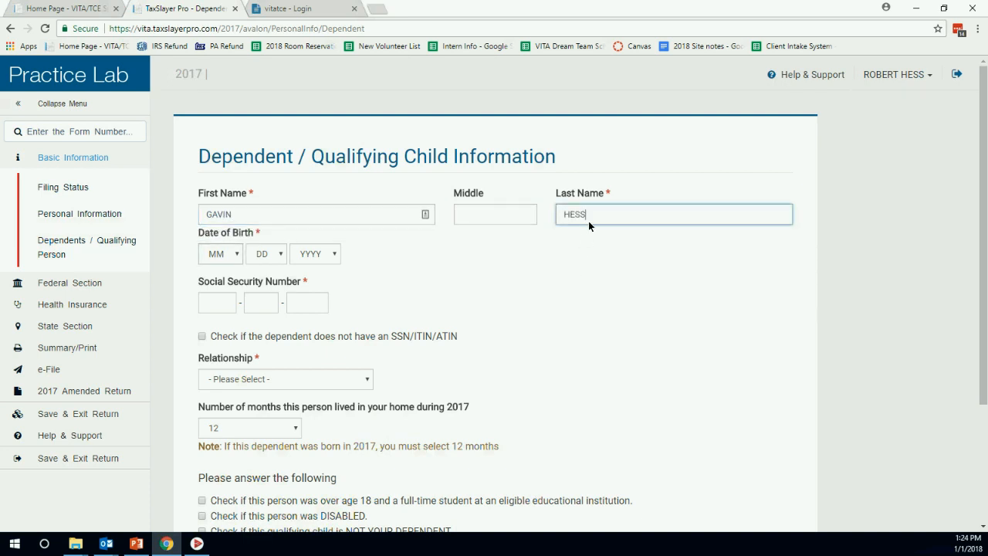
Set the son's birth date to 2/11/2012.
key("Tab")
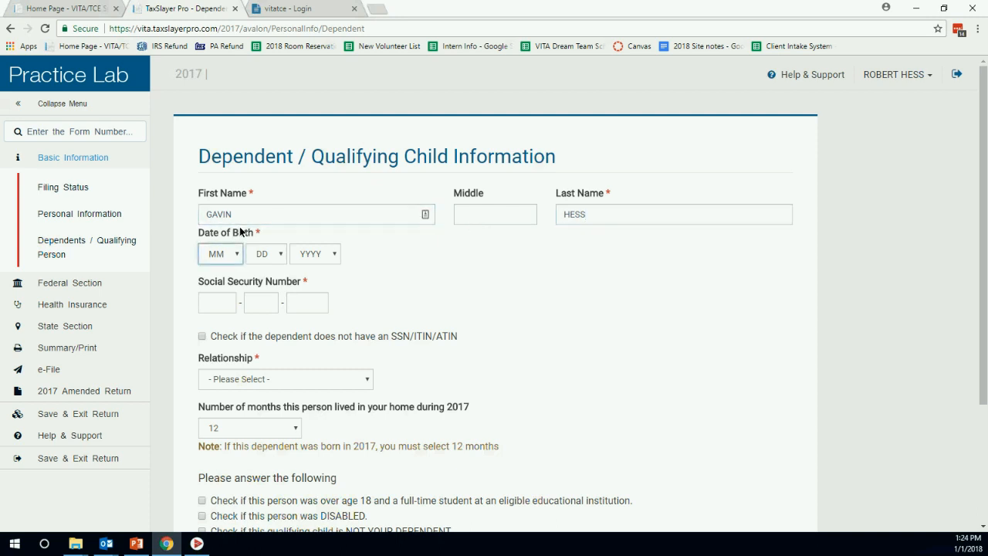
key("2")
key("Tab")
key("1")
key("0")
key("Tab")
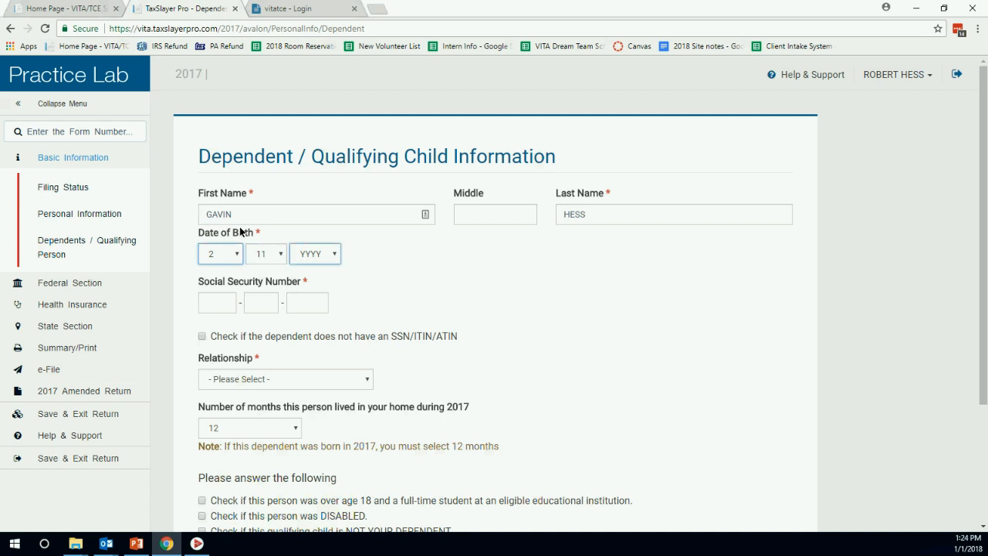
key("2")
key("0")
key("1")
key("7")
left_click(334, 253)
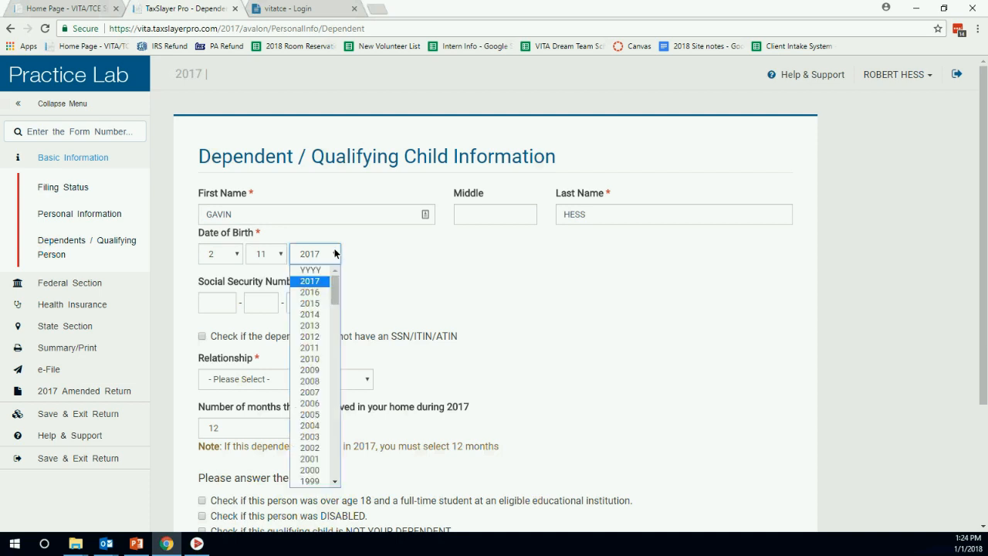
left_click(316, 336)
Enter the son's Social Security number, set relationship to Son, and save him.
left_click(230, 309)
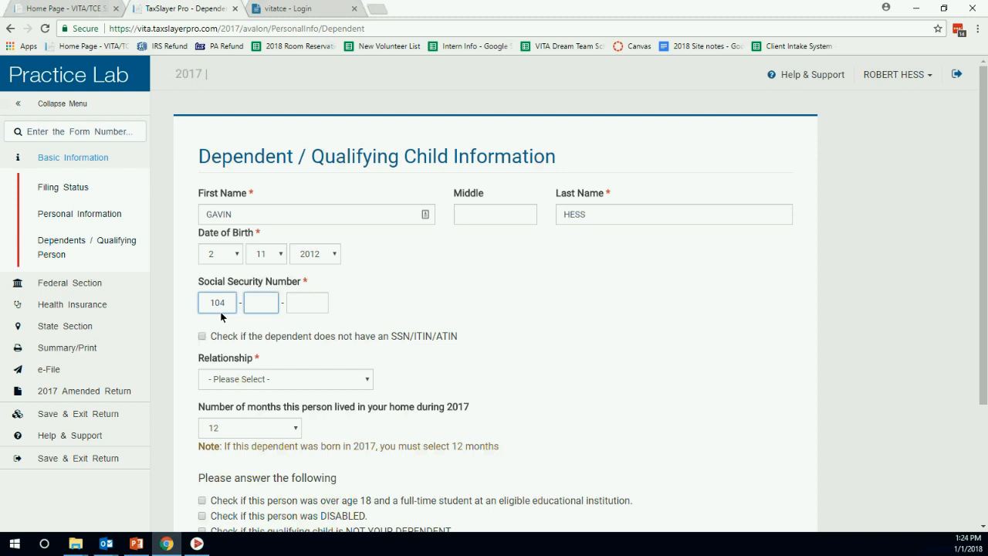
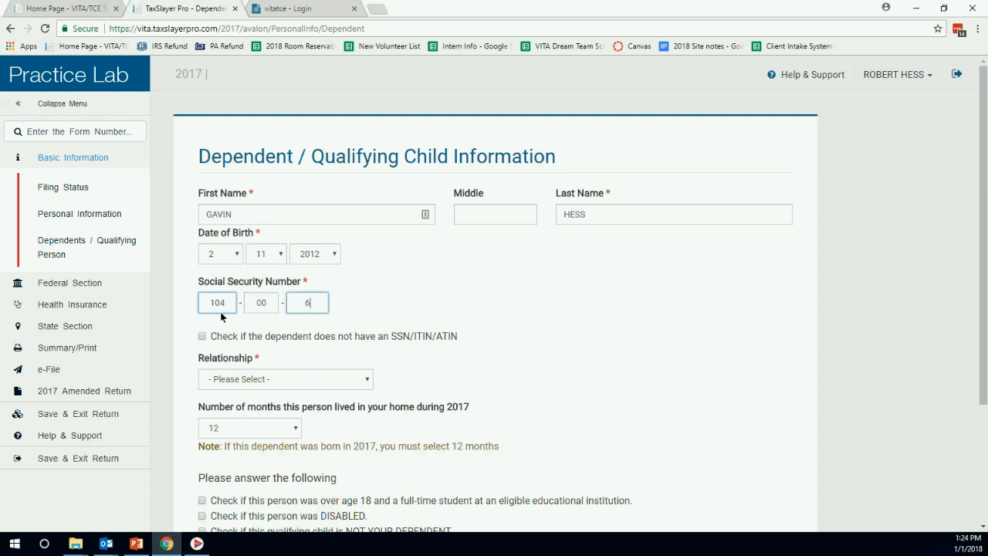
key("Tab")
key("Tab")
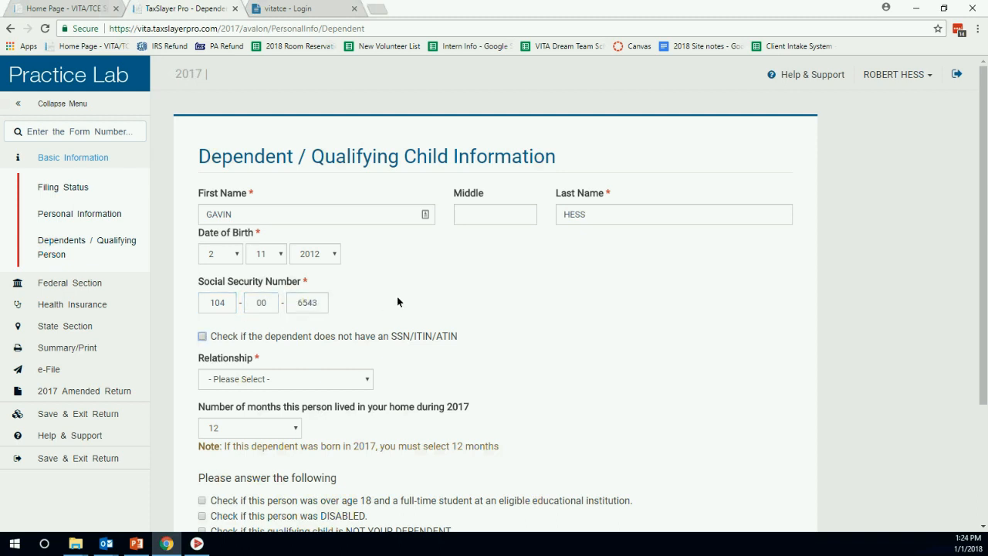
scroll(485, 298, "down", 3)
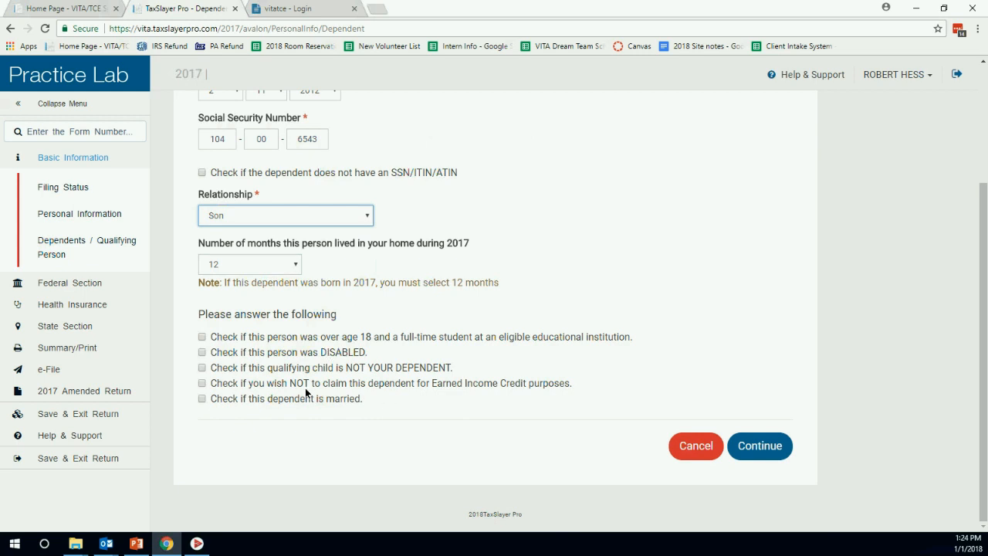
left_click(765, 451)
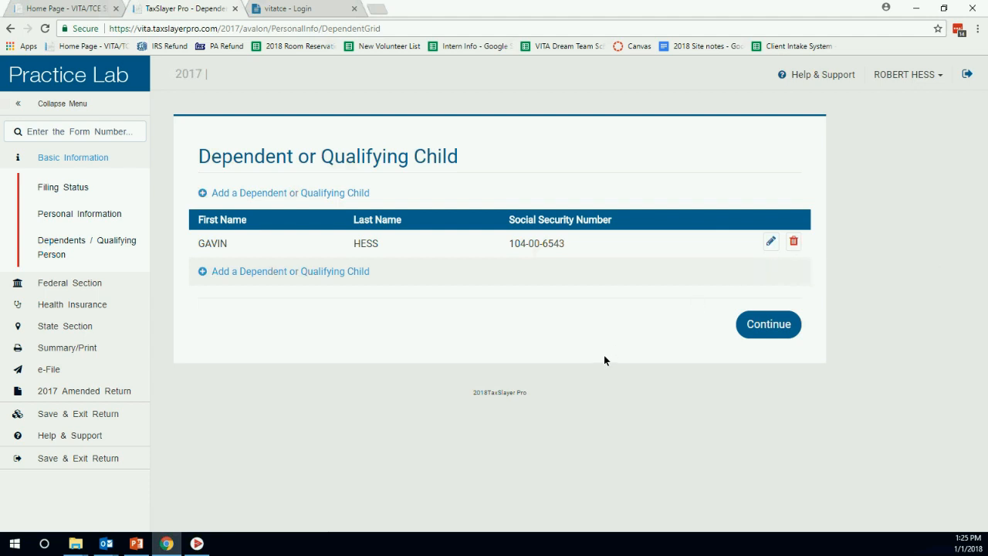
Add another dependent and enter the daughter's first and last name.
left_click(342, 195)
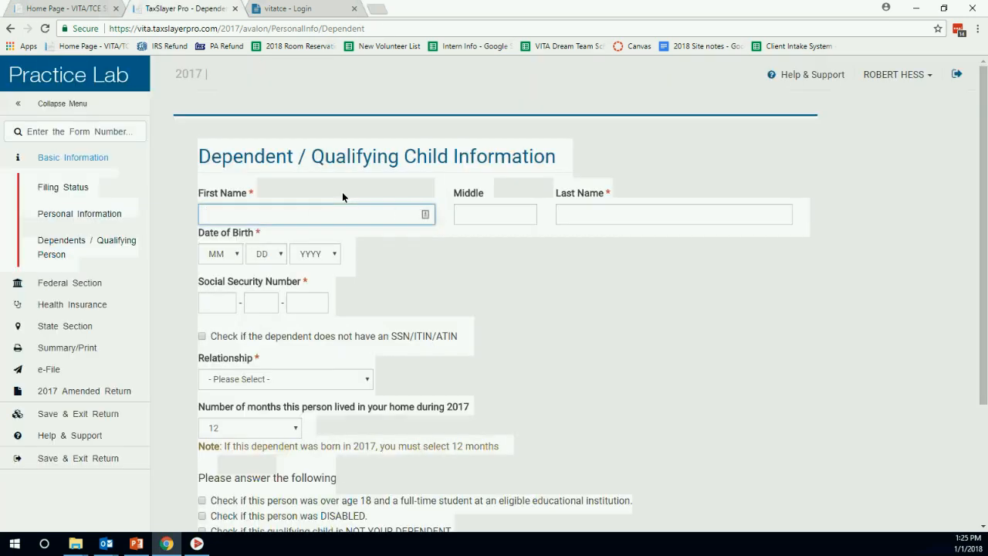
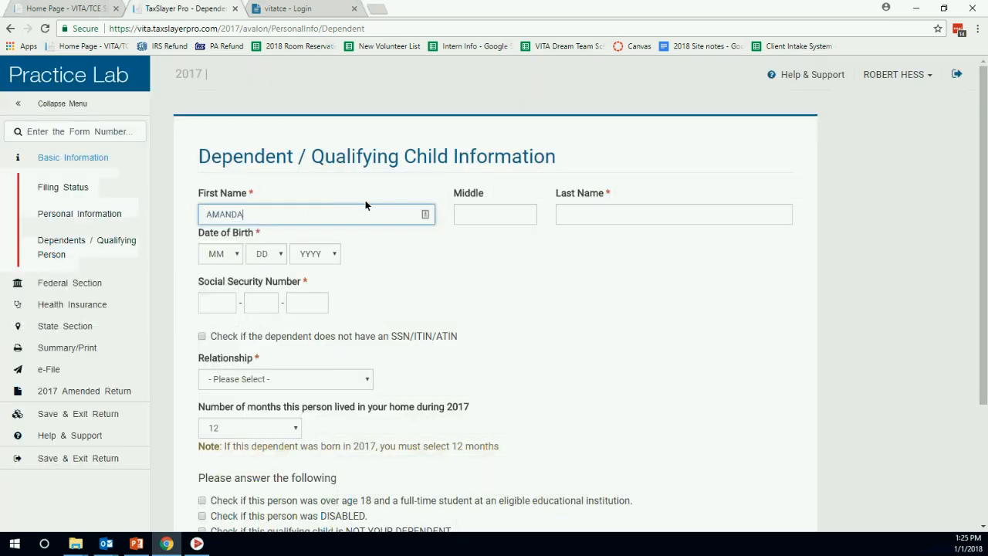
key("Tab")
key("Tab")
Set the daughter's birth date to 5/11/1999.
key("Tab")
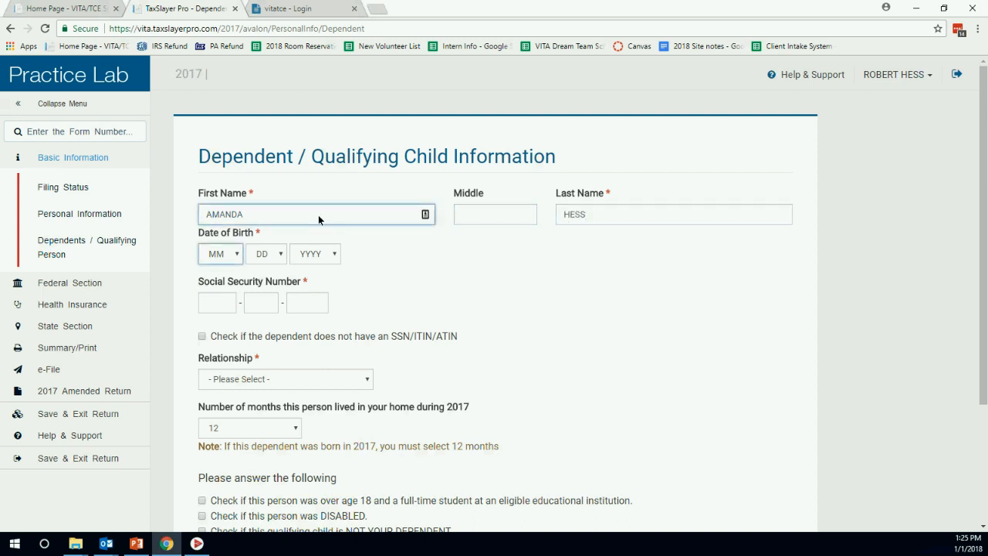
key("5")
key("Tab")
key("1")
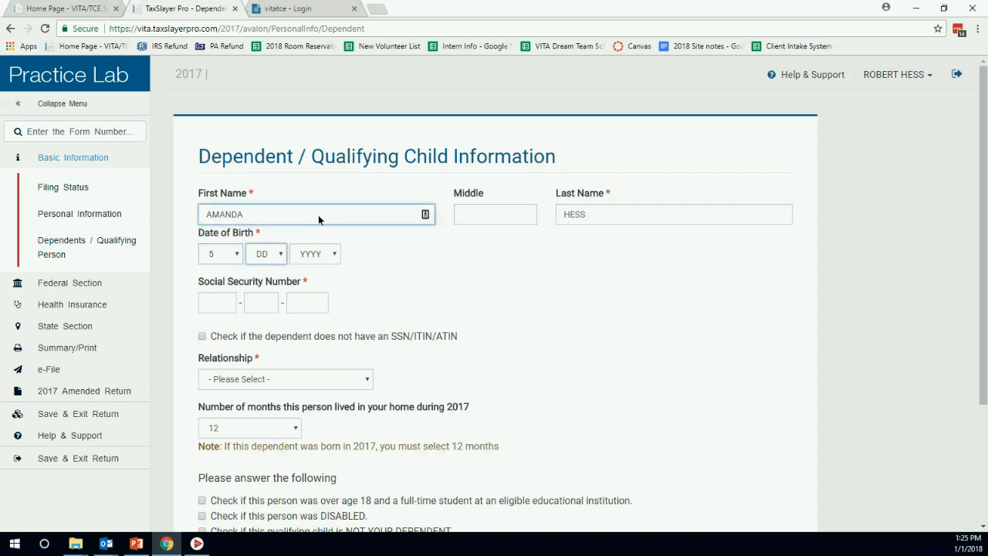
key("0")
key("1")
key("Tab")
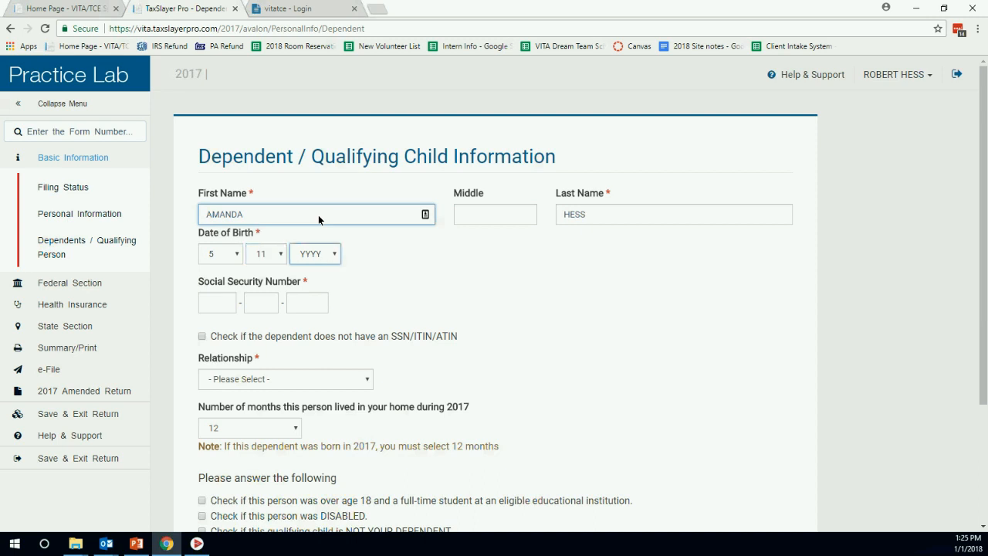
type("1999")
Enter her Social Security number, choose Daughter, mark full-time student, and save.
left_click(217, 304)
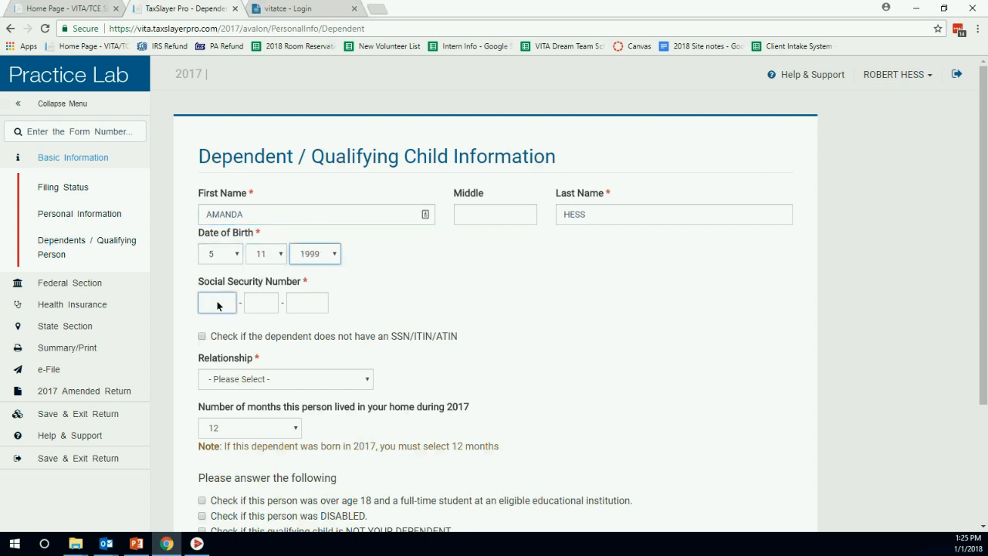
type("105-00-")
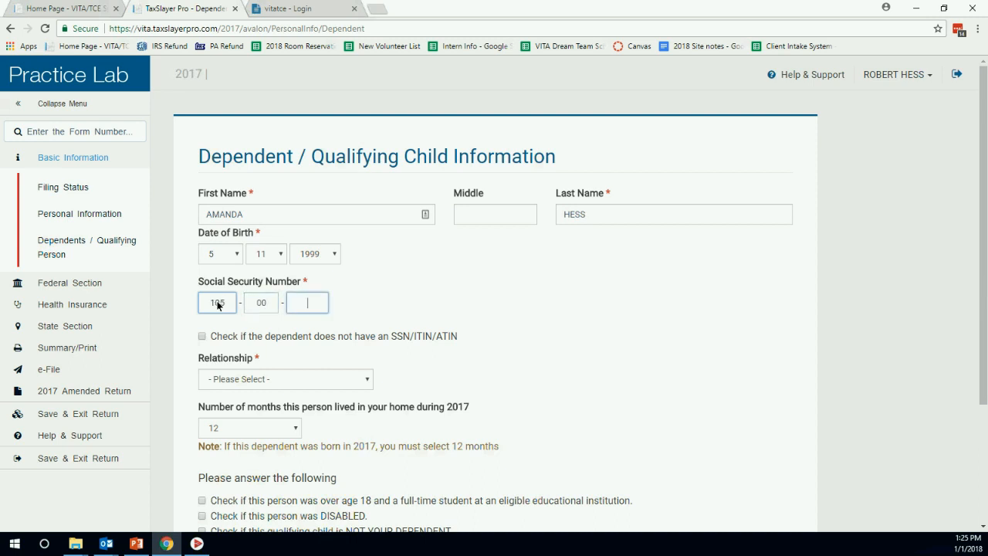
type("6543")
scroll(508, 294, "down", 3)
key("Tab")
key("Tab")
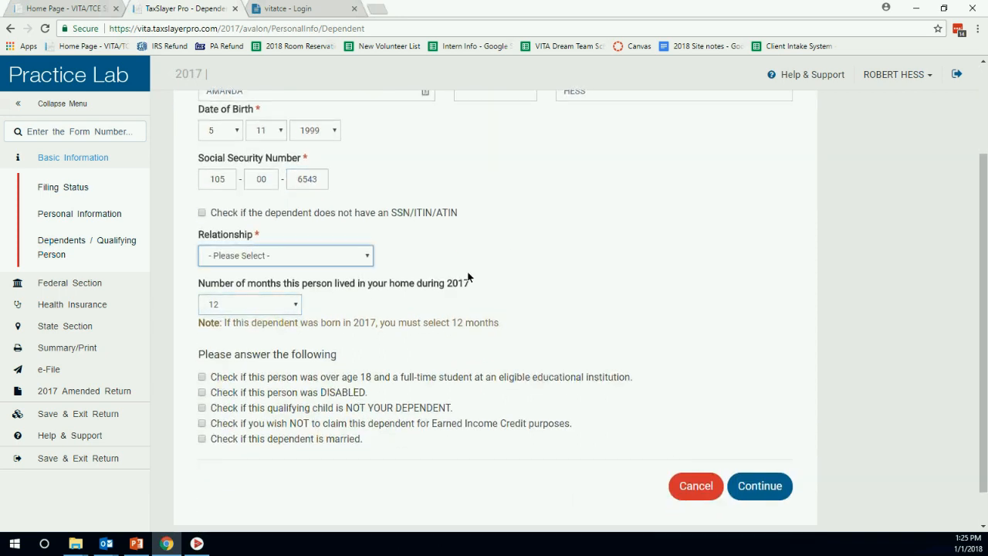
key("d")
left_click(368, 258)
left_click(221, 285)
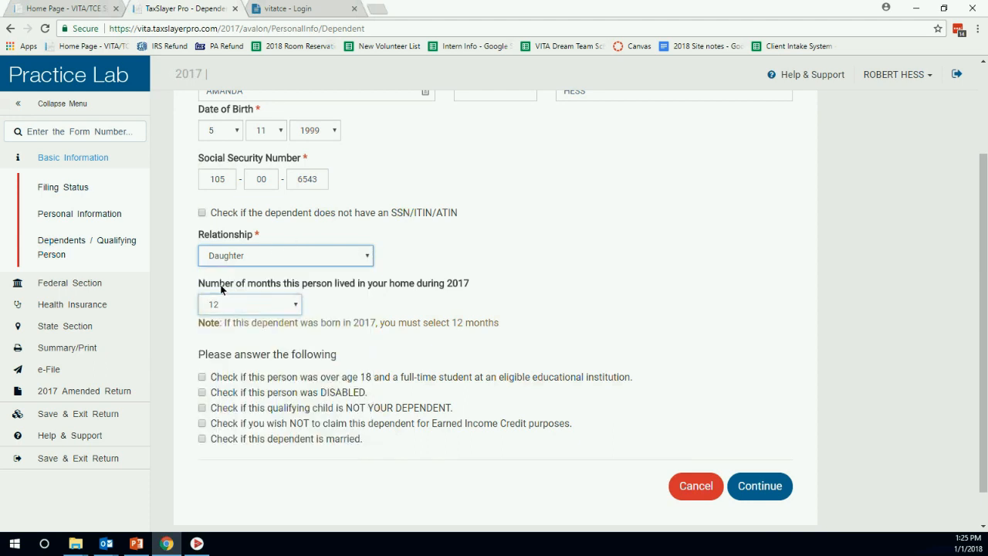
scroll(432, 220, "down", 1)
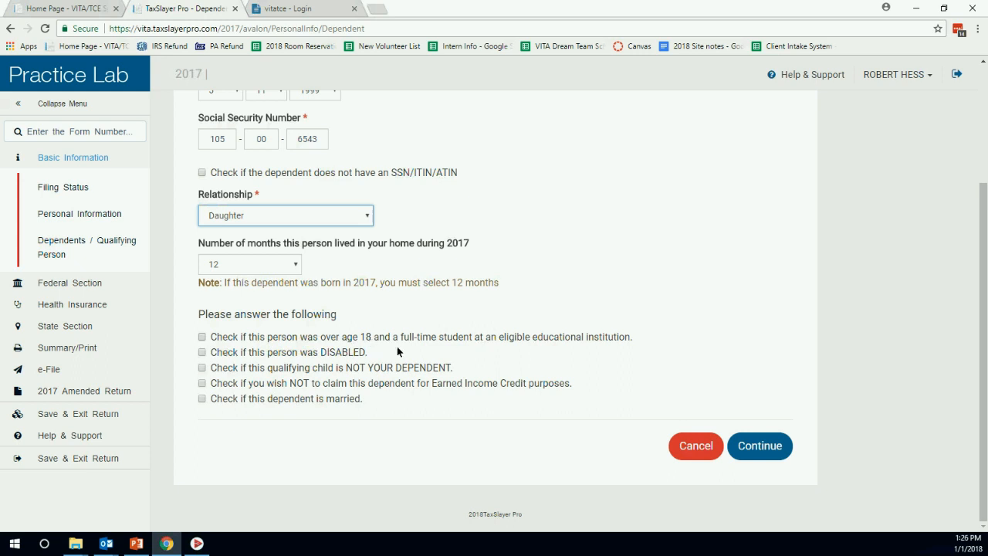
left_click(203, 340)
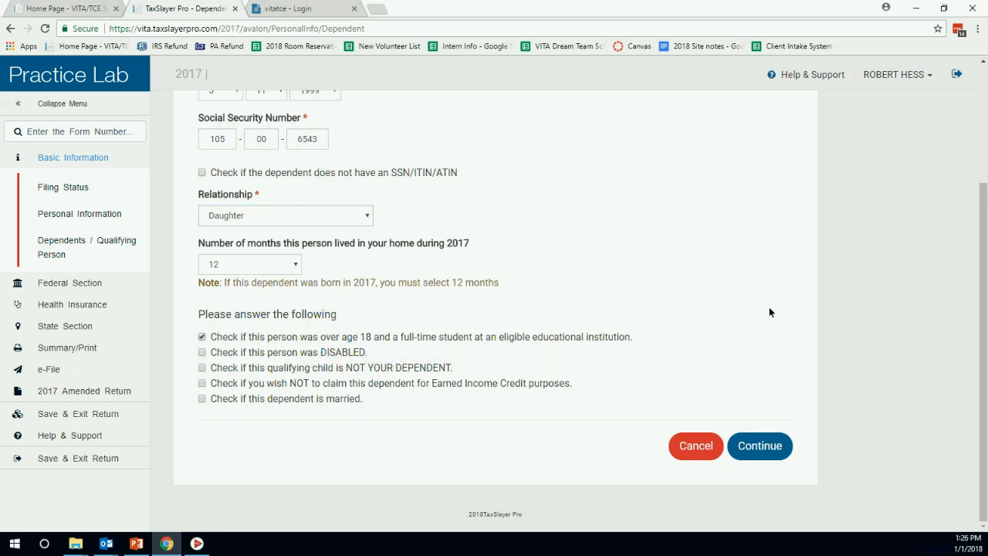
left_click(770, 446)
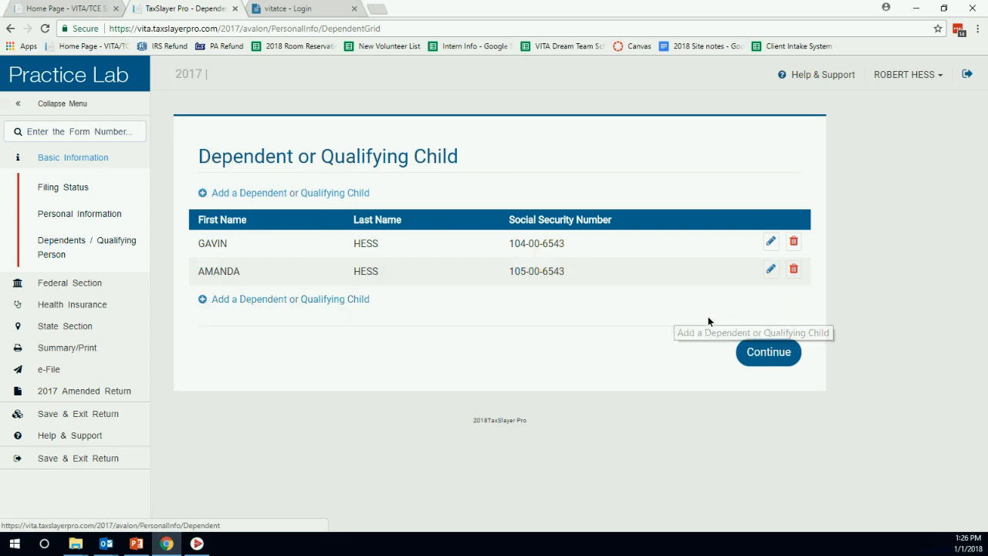
Continue from the two-dependent list to the income introduction page.
left_click(764, 352)
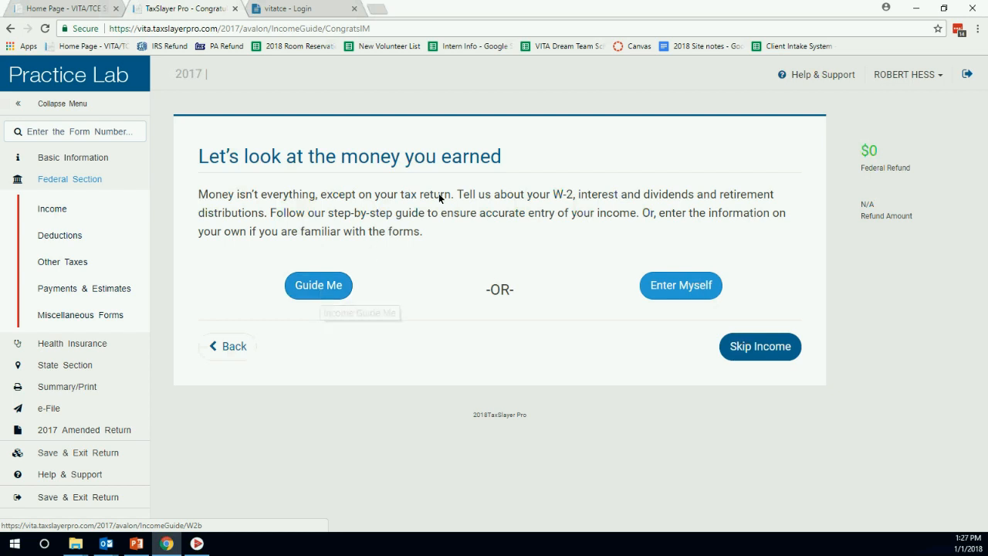
Choose Enter Myself to show the Income menu from W-2 wages to Other Income.
left_click(682, 292)
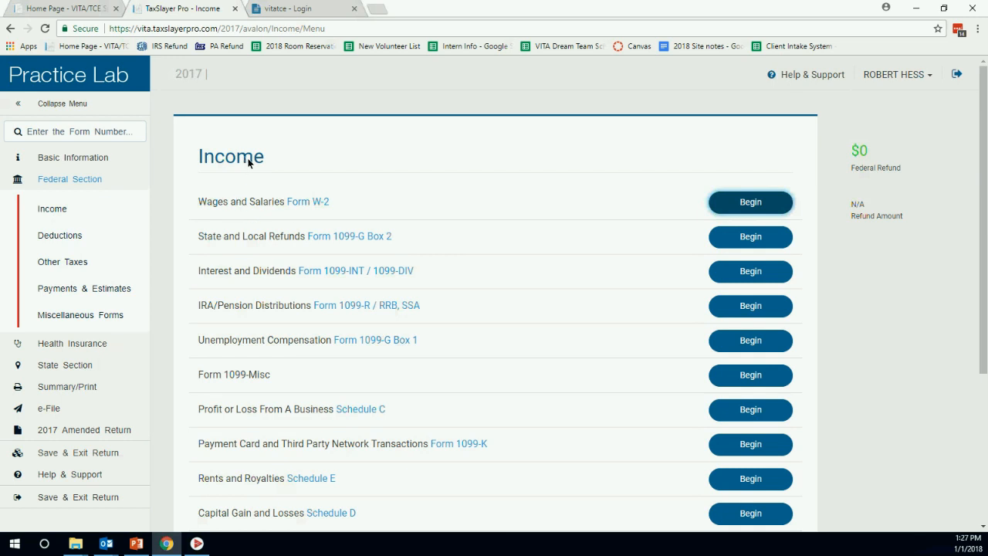
scroll(548, 195, "down", 3)
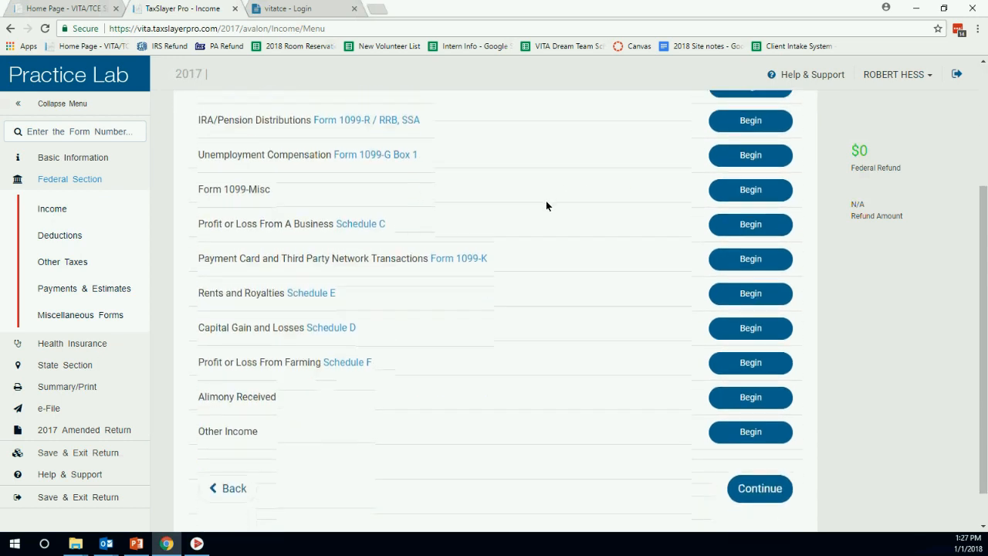
scroll(534, 220, "up", 2)
scroll(487, 257, "down", 2)
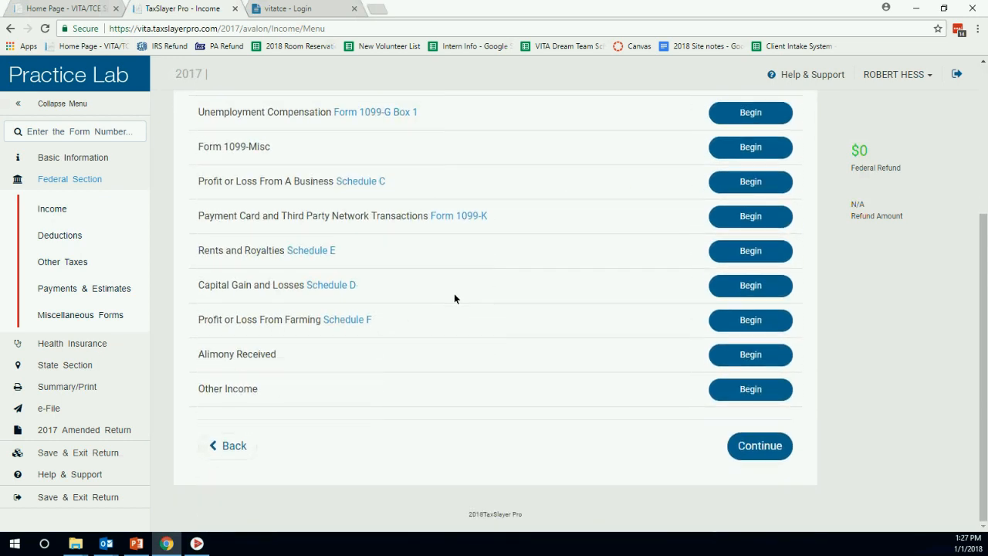
scroll(481, 282, "up", 3)
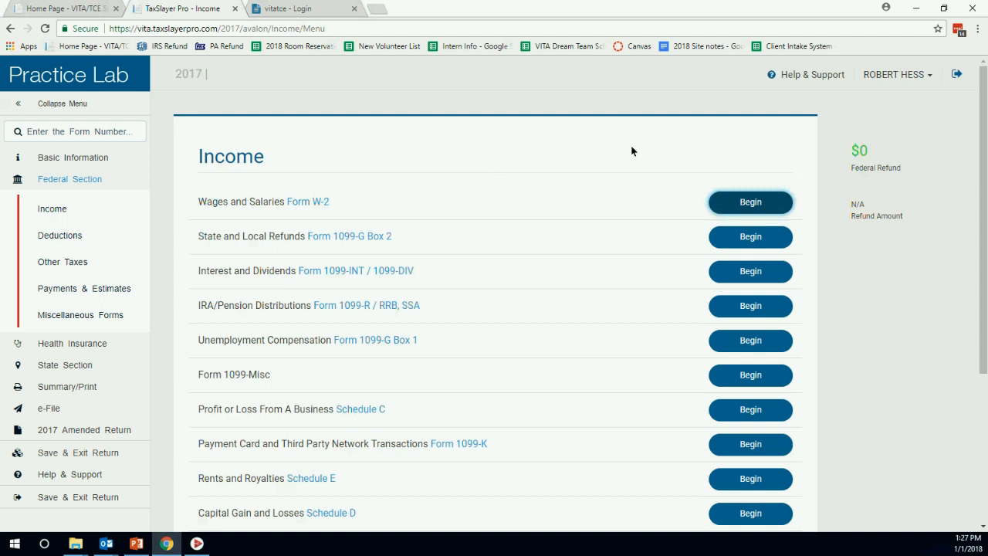
Start a new W-2 under Wages and Salaries for the taxpayer.
left_click(733, 202)
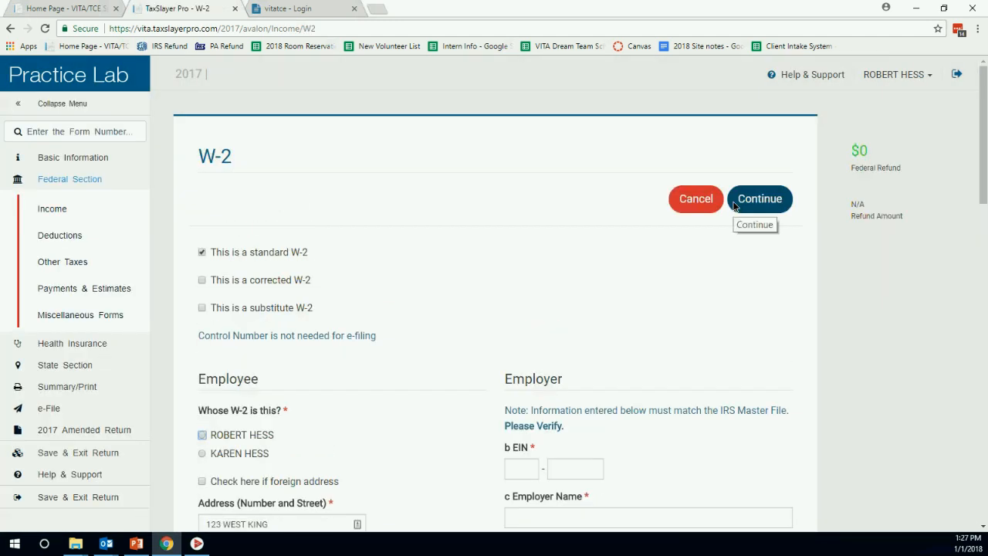
scroll(367, 266, "down", 2)
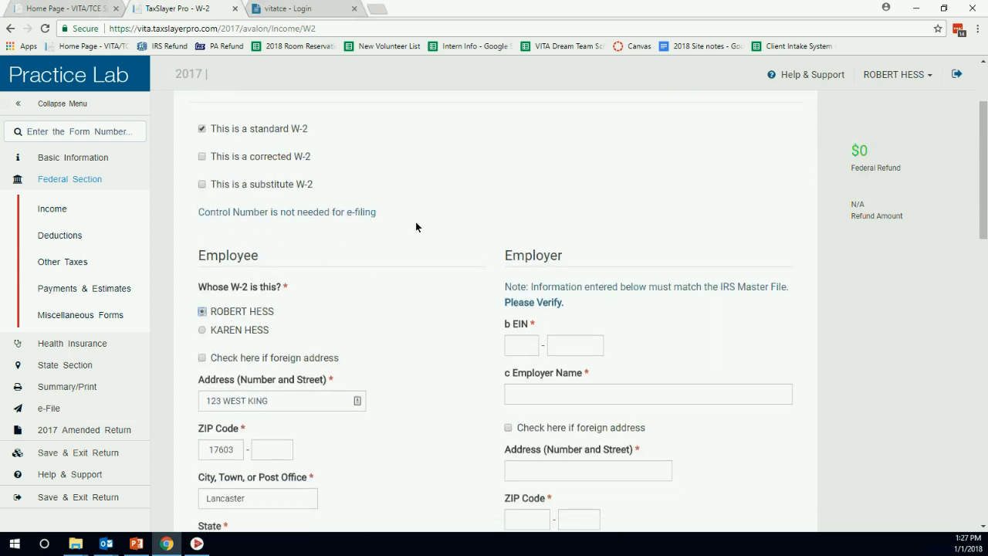
scroll(415, 222, "down", 2)
left_click(291, 325)
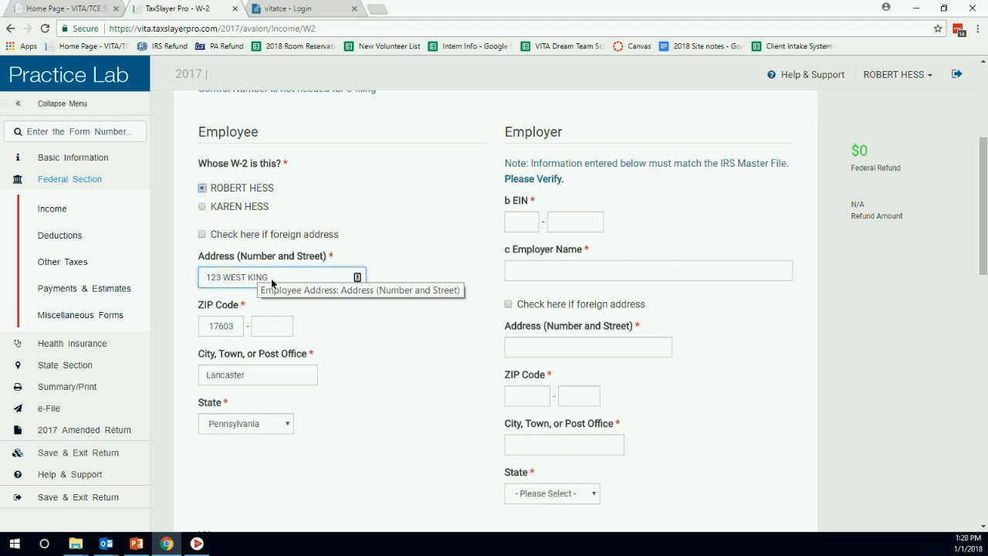
Enter the employer's EIN so MASON COUNTY PENSION FUND's Wilmington, Delaware details auto-fill.
left_click(530, 224)
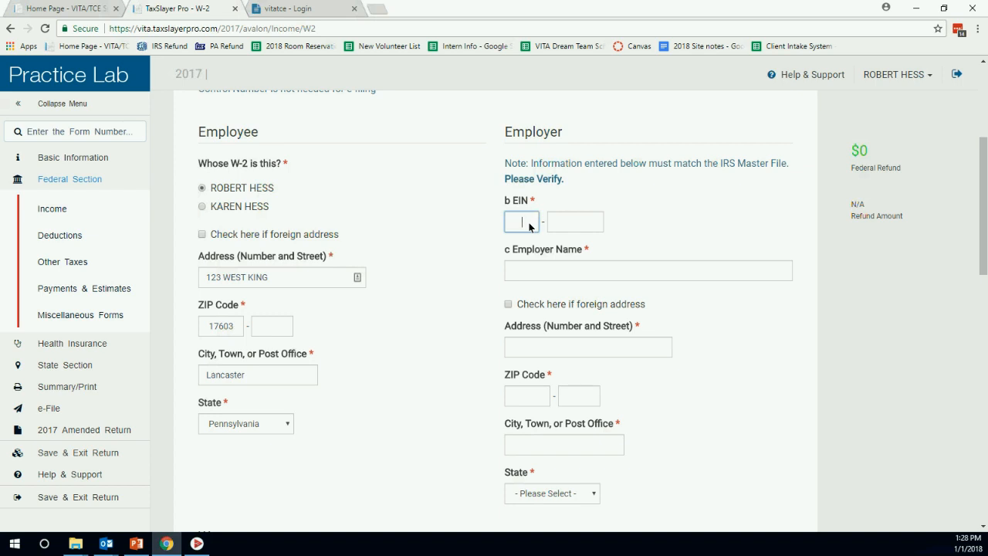
type("123456789")
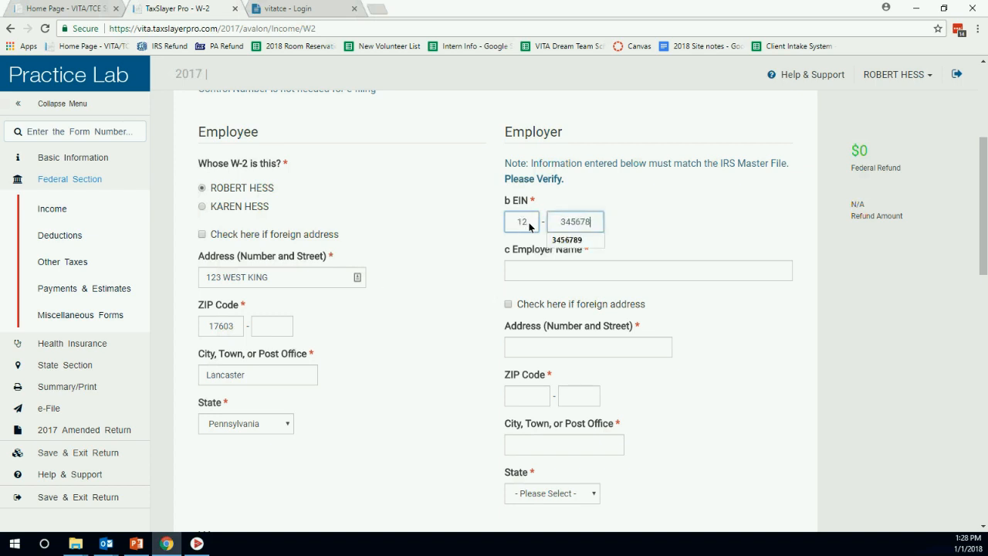
key("Tab")
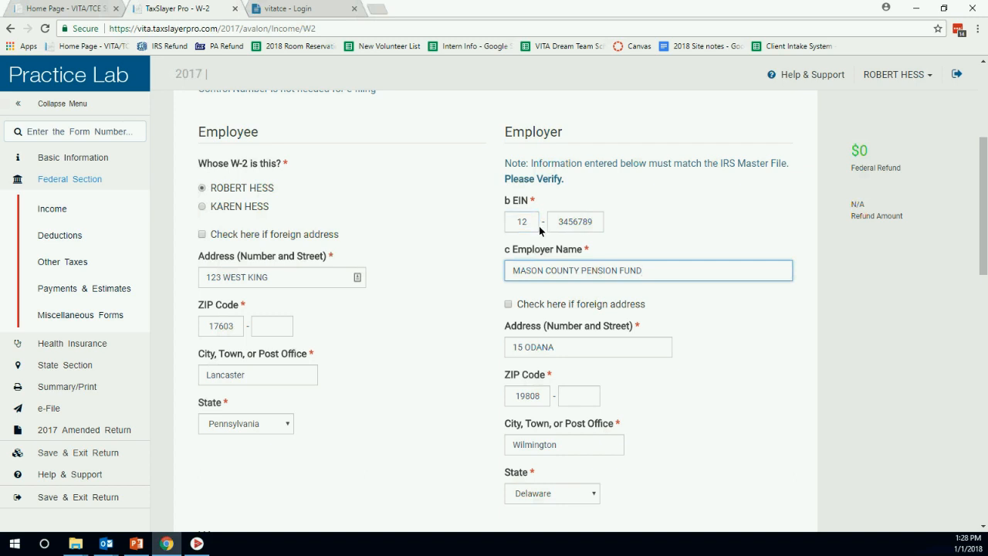
scroll(494, 255, "down", 1)
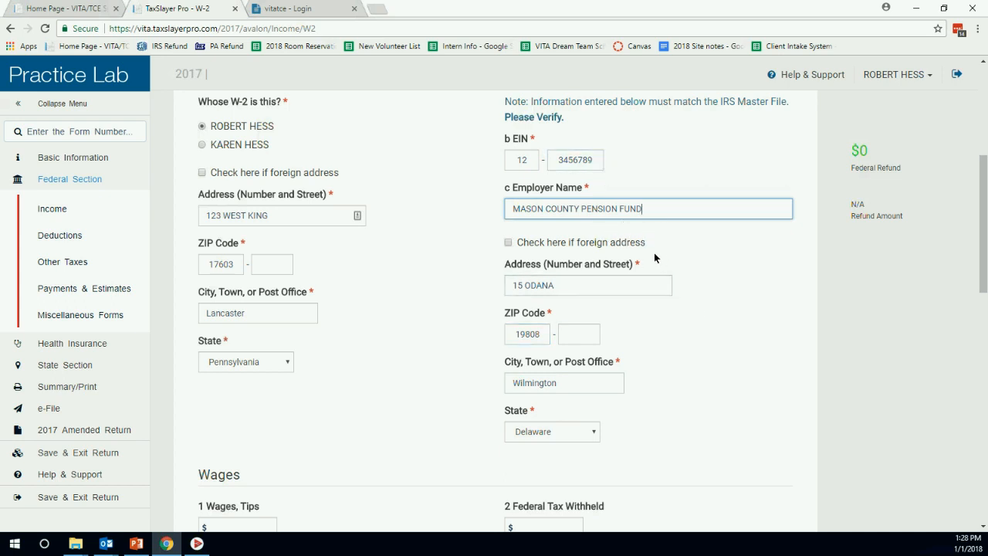
scroll(652, 248, "down", 3)
Enter 23621 box 1 wages and 2362 federal tax withheld, keeping the auto-filled Social Security tax.
left_click(239, 281)
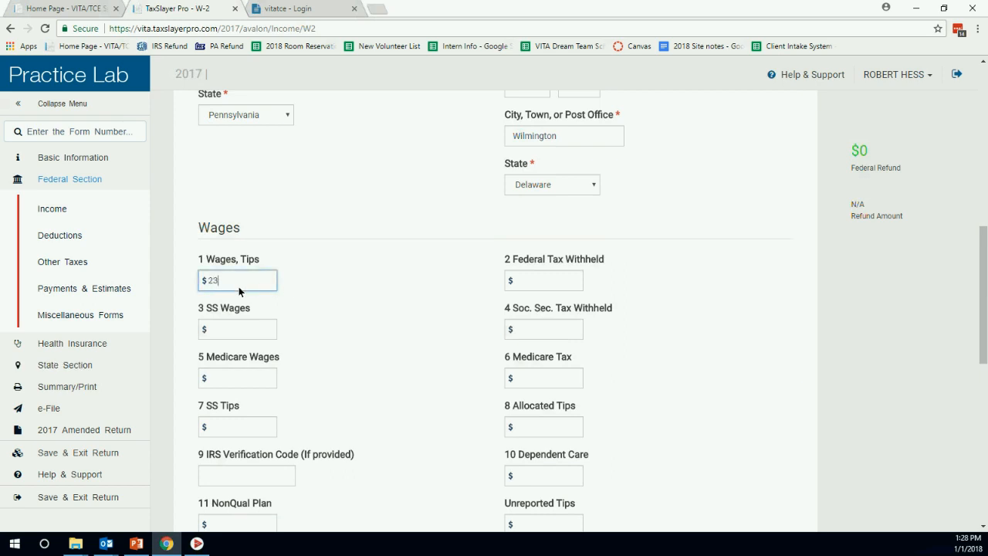
type("23621")
left_click(530, 278)
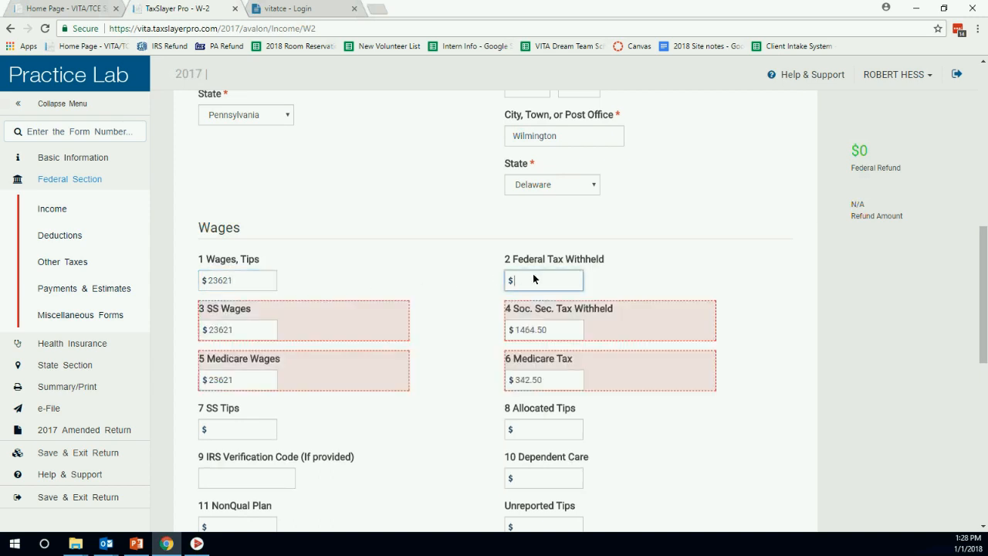
type("2362")
left_click(447, 224)
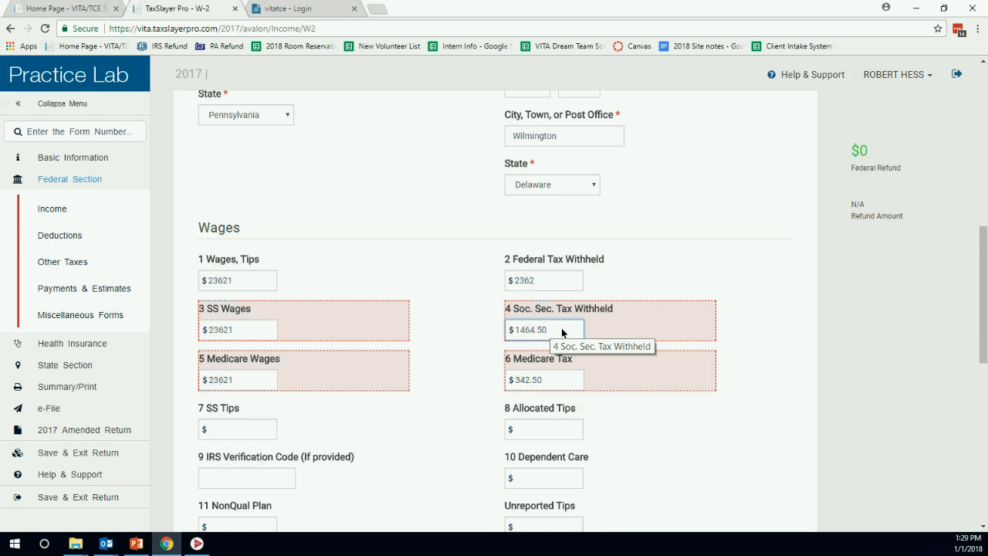
left_click(312, 245)
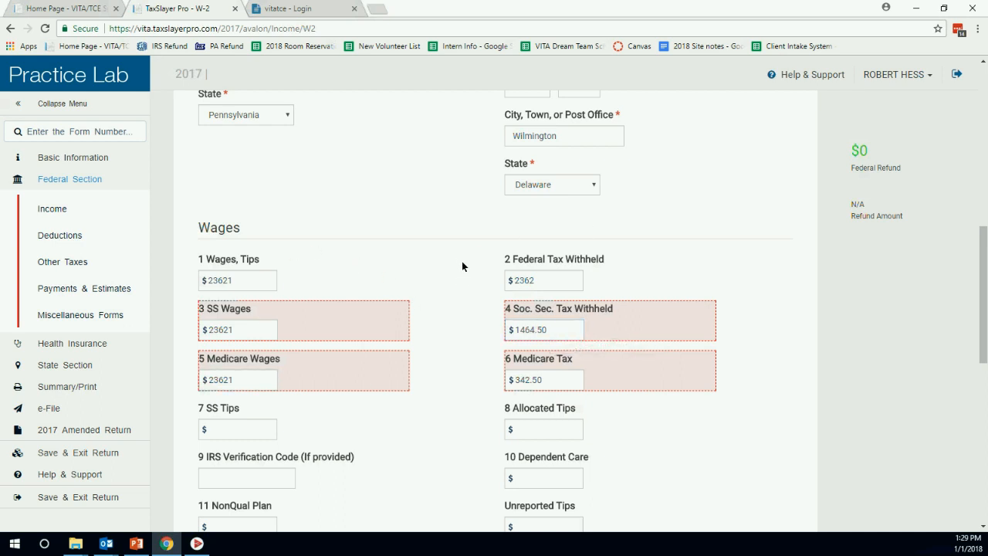
scroll(462, 261, "down", 1)
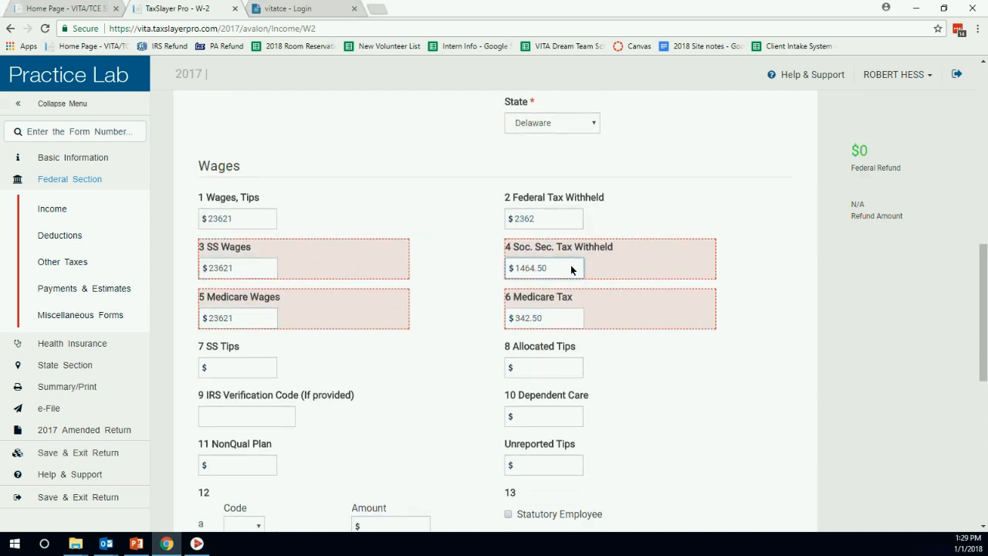
scroll(432, 246, "down", 3)
scroll(446, 235, "down", 1)
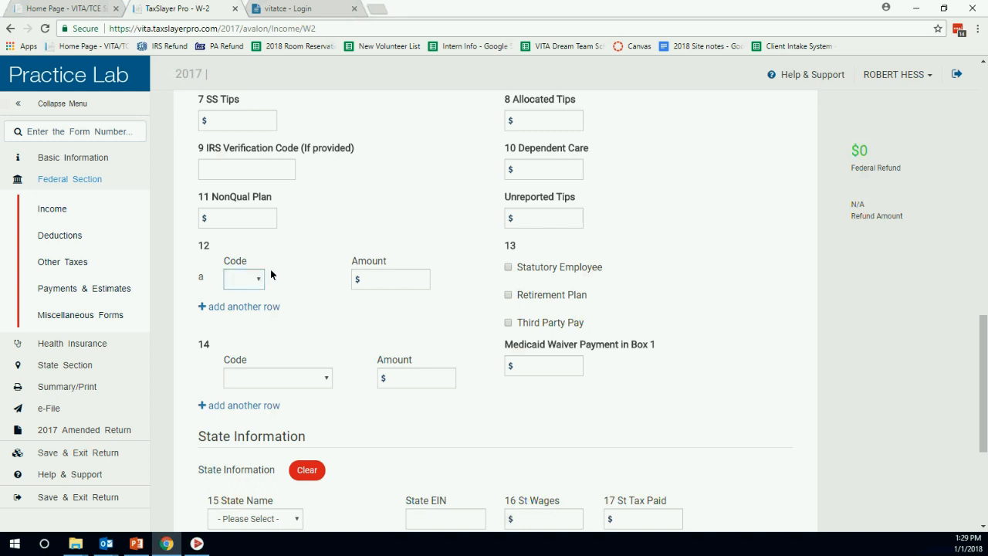
scroll(329, 249, "down", 1)
scroll(329, 249, "down", 2)
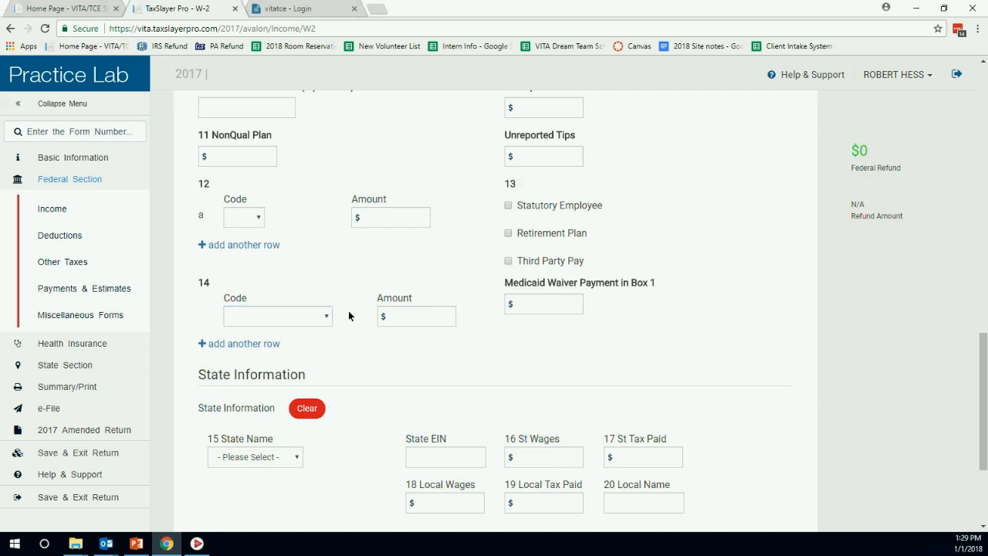
left_click(423, 315)
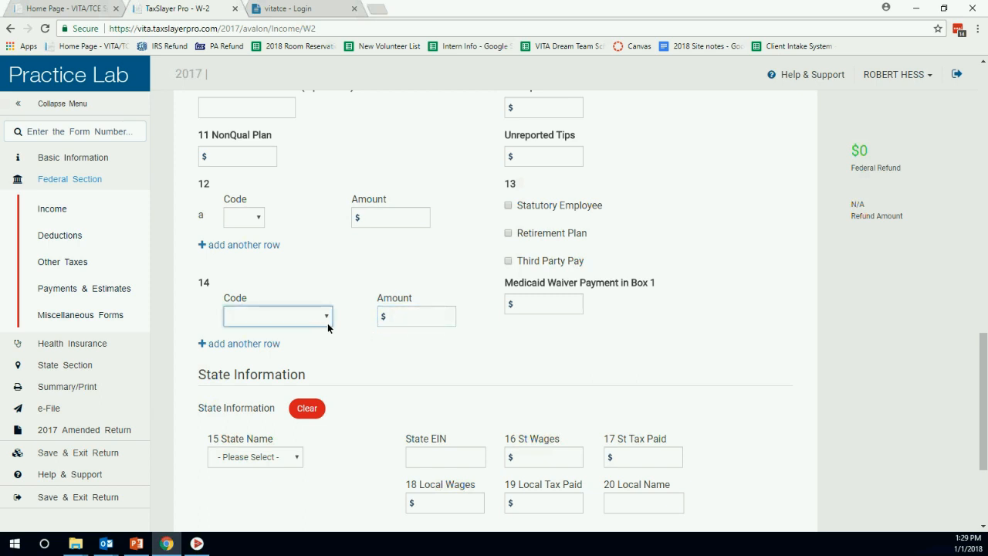
scroll(432, 263, "down", 2)
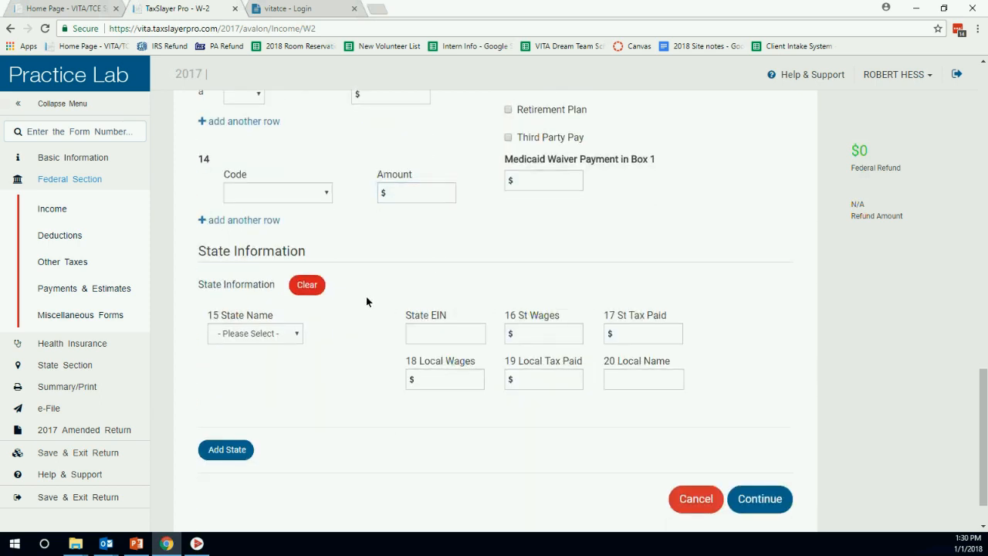
Choose Pennsylvania as the box 15 state and enter the state employer ID.
left_click(296, 334)
type("pe")
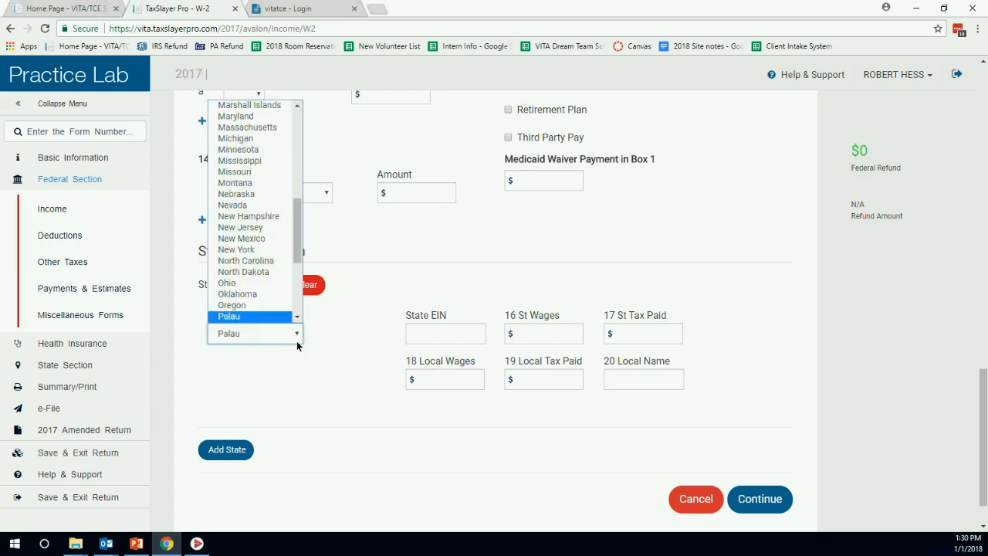
key("Return")
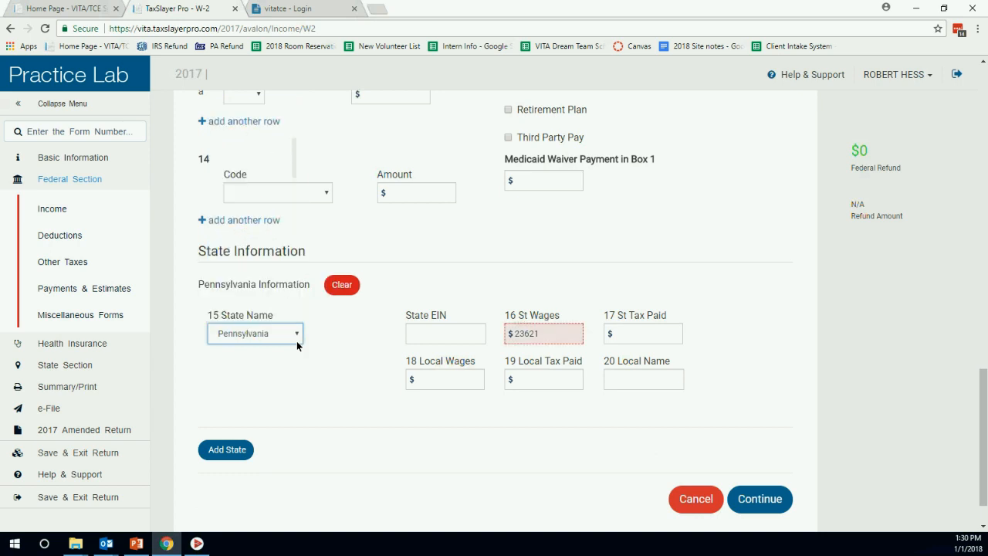
left_click(444, 333)
type("1234567891034")
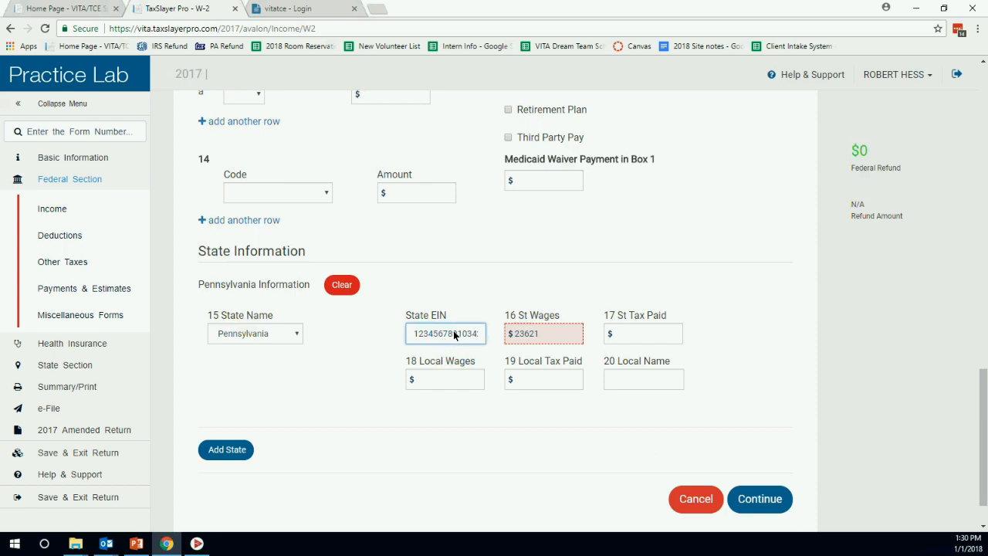
scroll(570, 260, "up", 12)
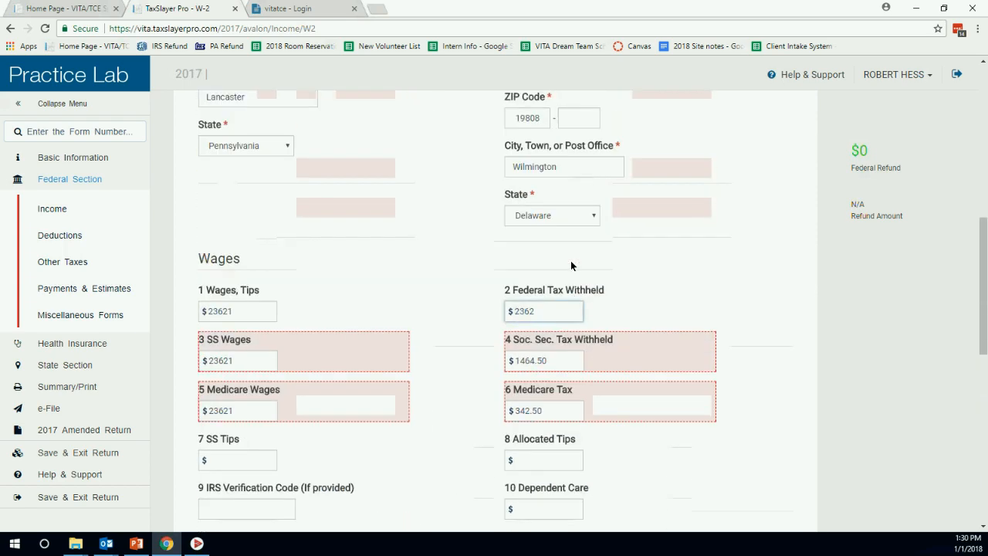
scroll(525, 370, "down", 12)
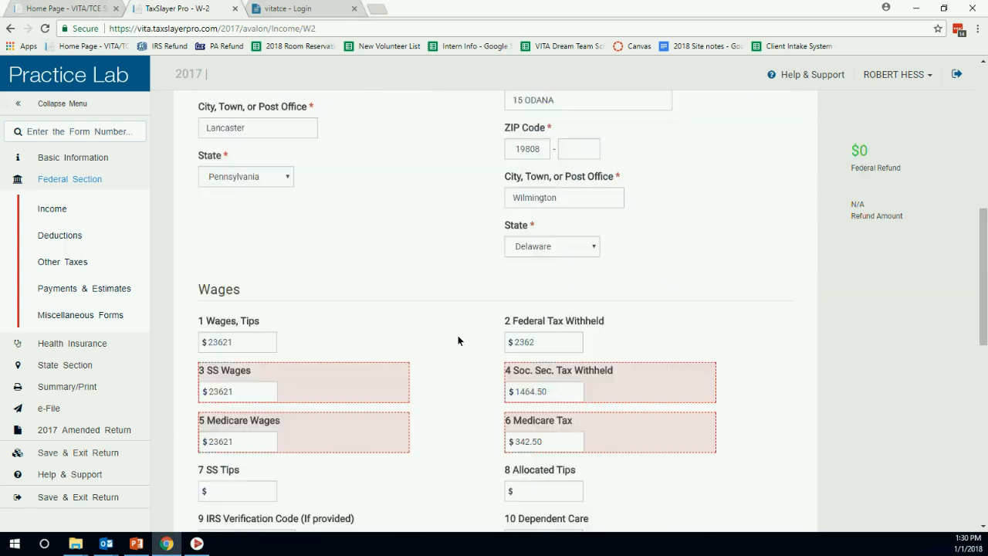
scroll(448, 332, "down", 1)
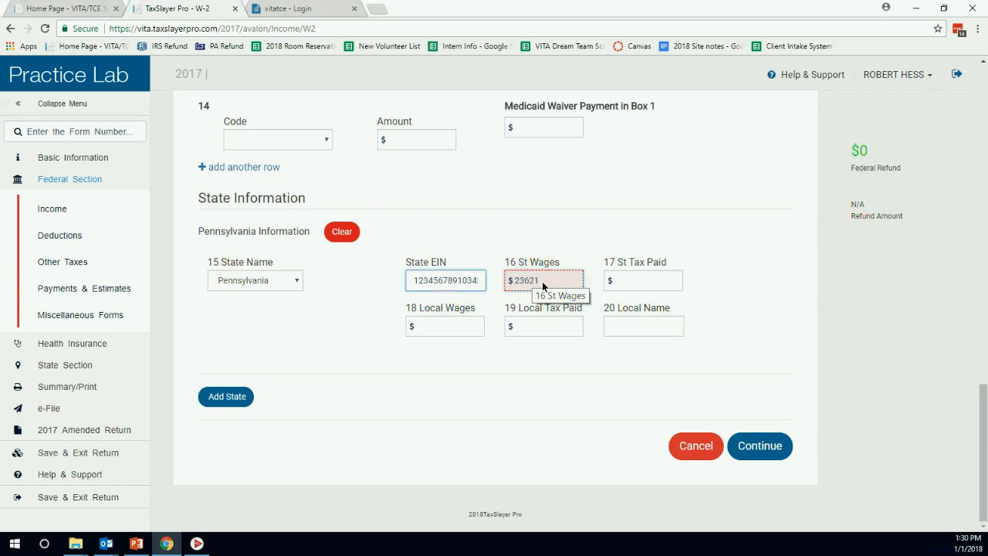
scroll(544, 286, "up", 10)
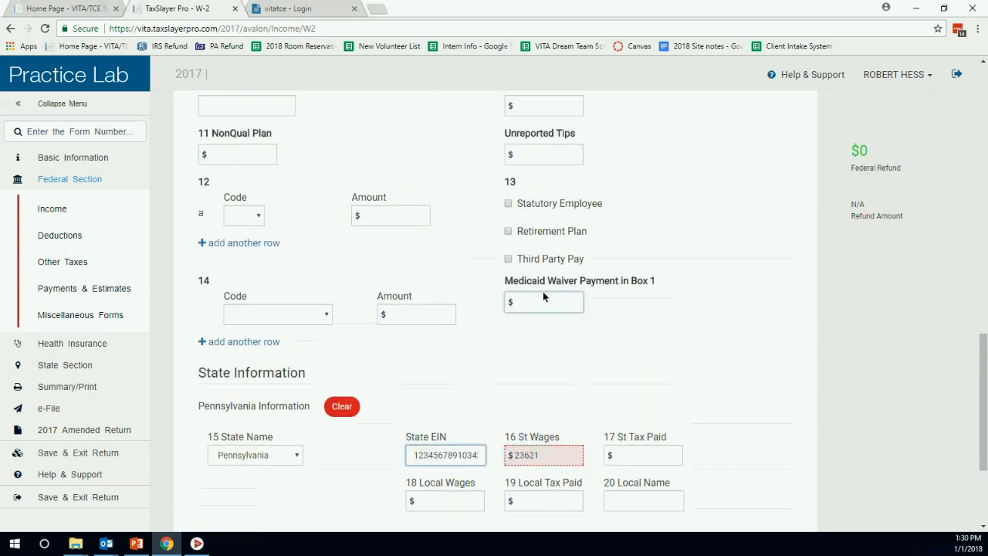
Correct the box 16 state wages to 23621.
left_click(229, 349)
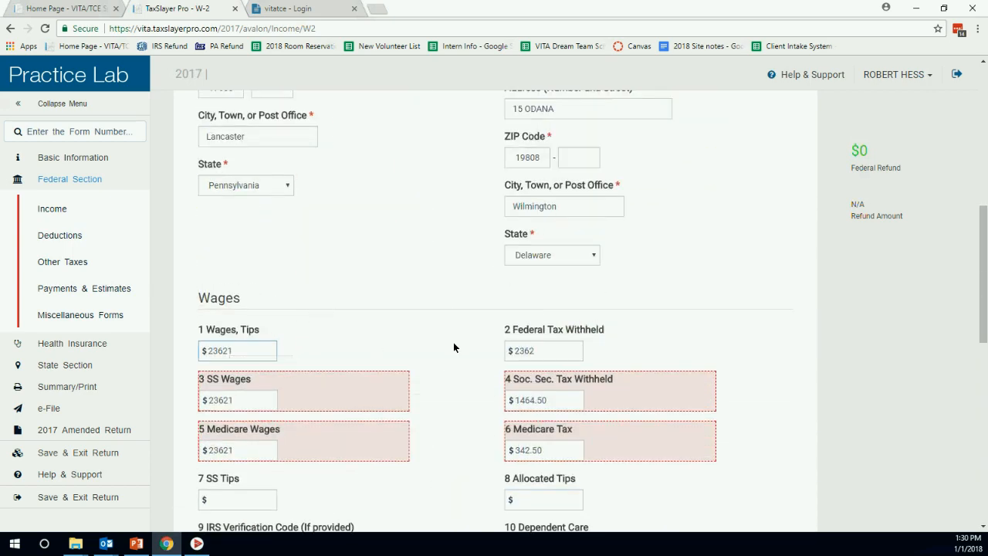
scroll(463, 347, "down", 10)
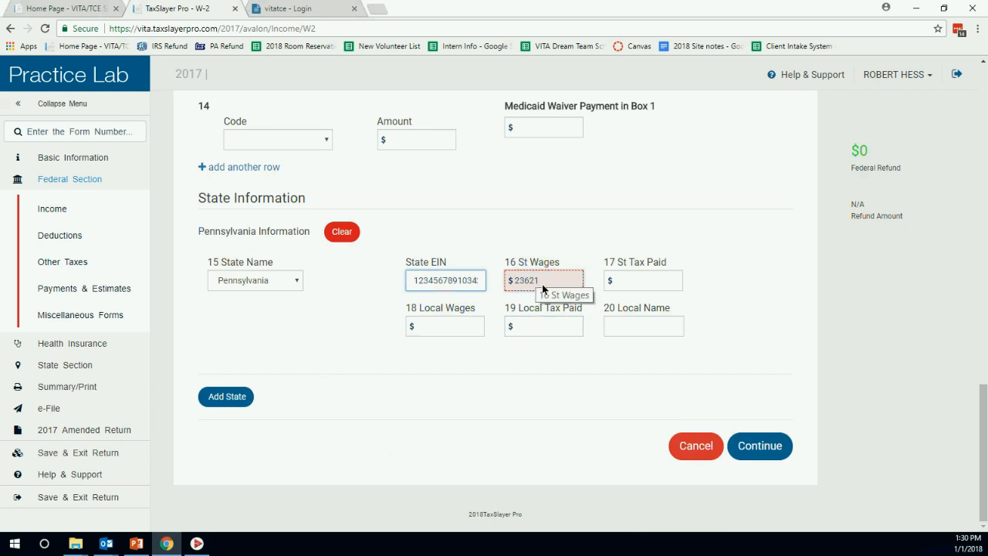
left_click(544, 288)
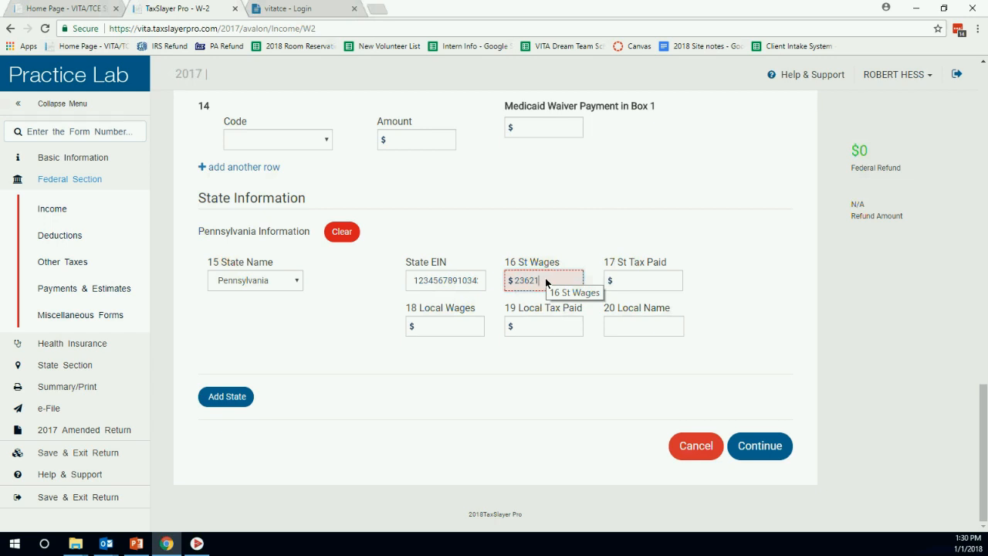
key("BackSpace")
key("BackSpace")
key("BackSpace")
key("BackSpace")
key("BackSpace")
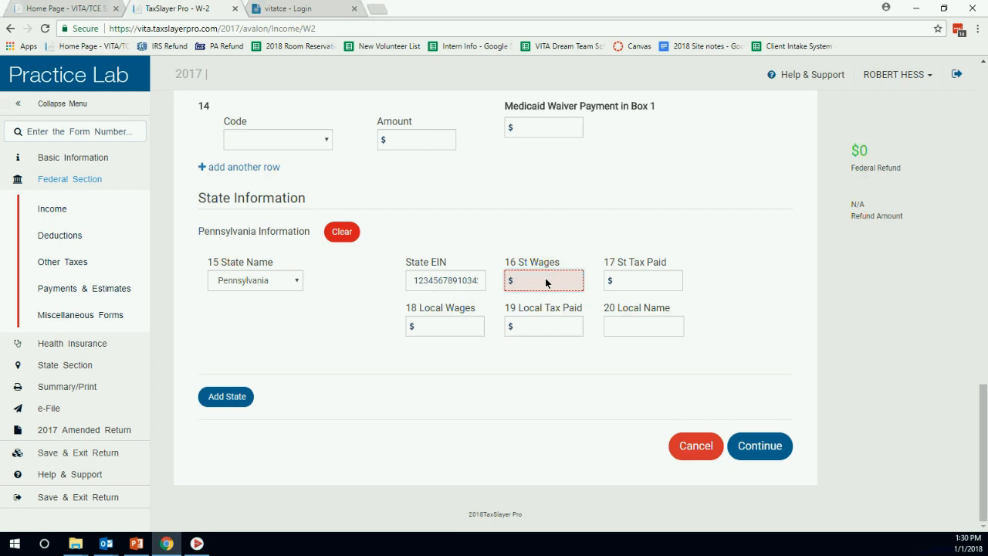
type("23621")
left_click(622, 282)
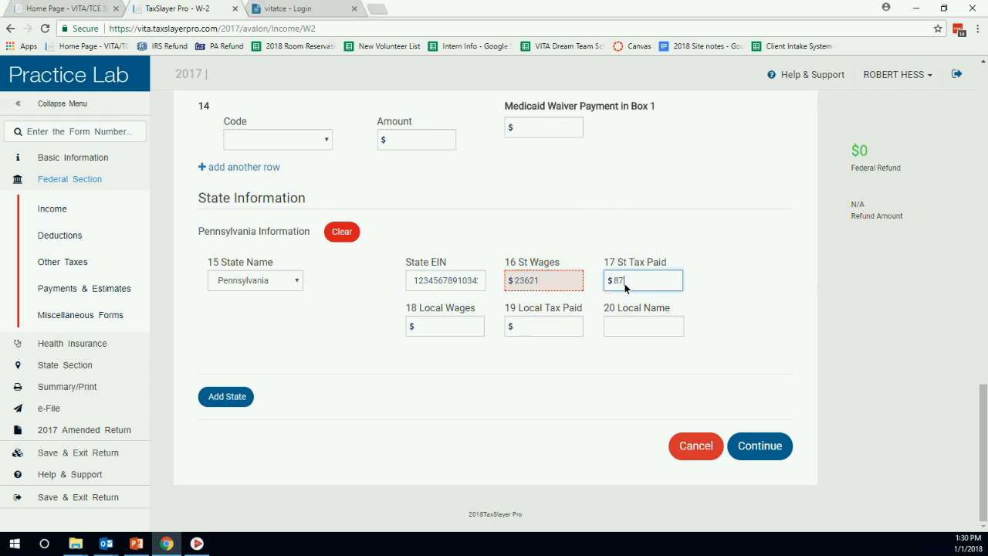
Enter local wages 23621, local tax 236 and local name 36, then save the W-2.
key("Tab")
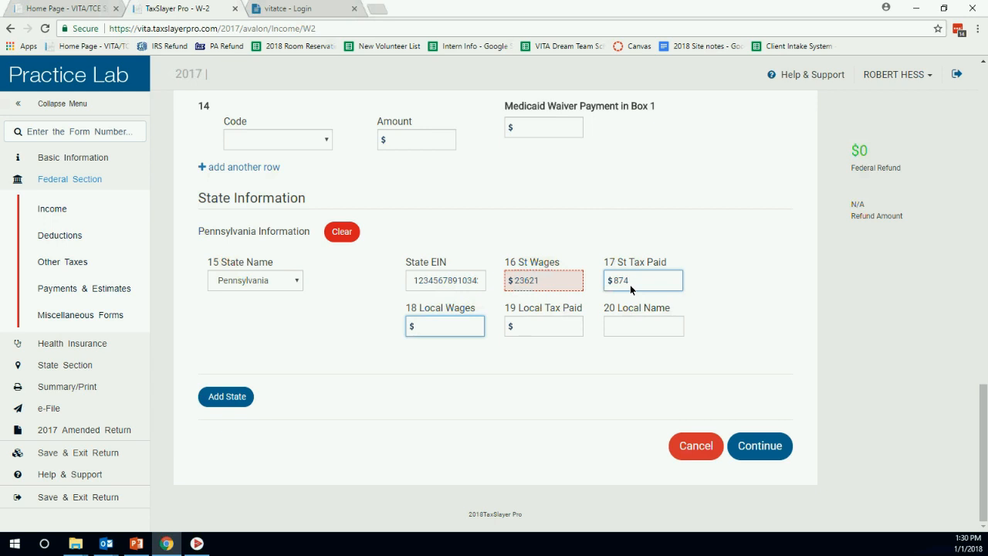
type("23")
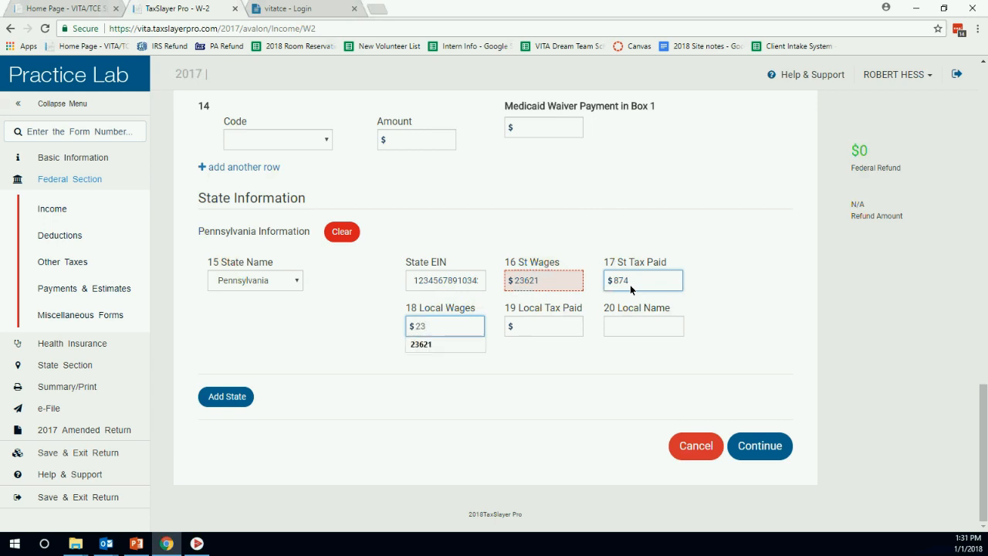
type("621")
key("Tab")
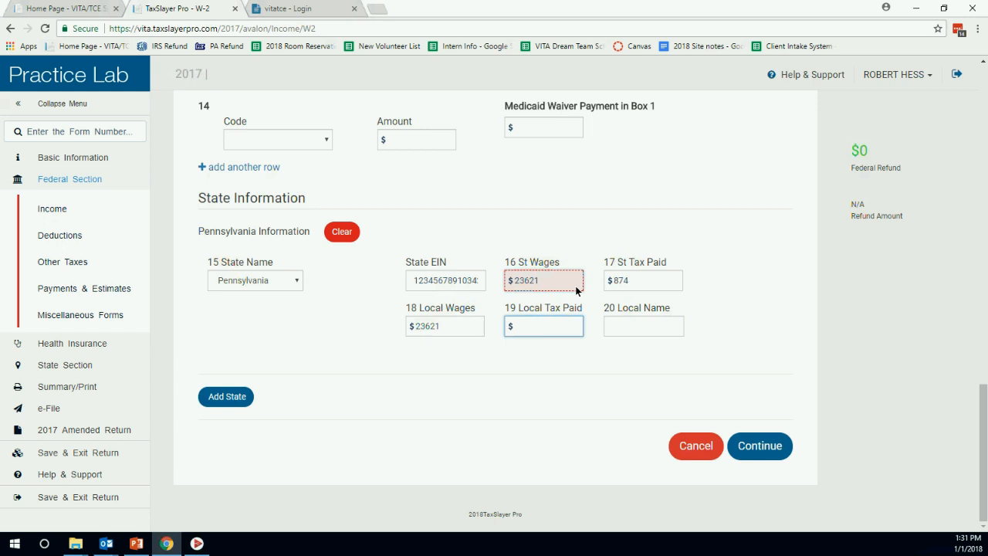
type("236")
key("Tab")
type("36")
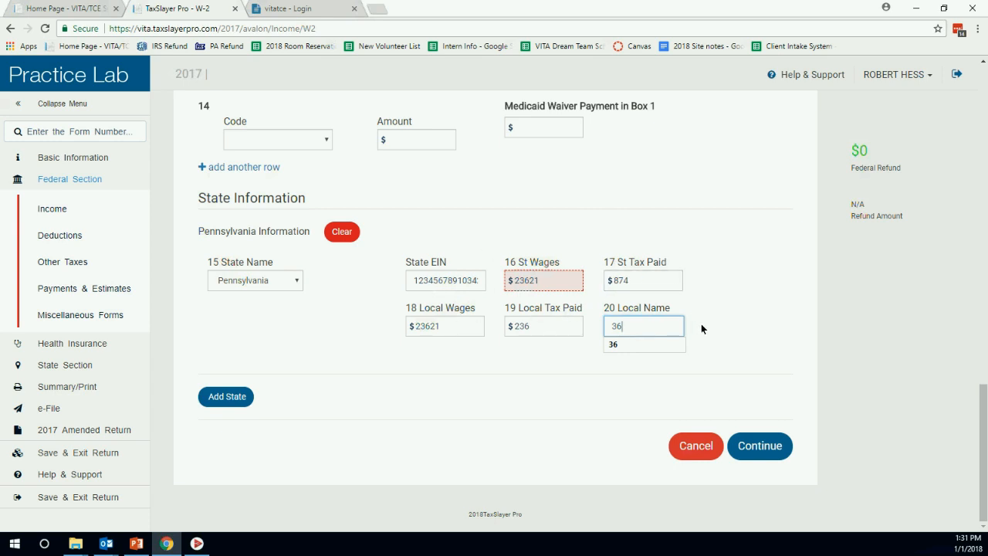
left_click(760, 446)
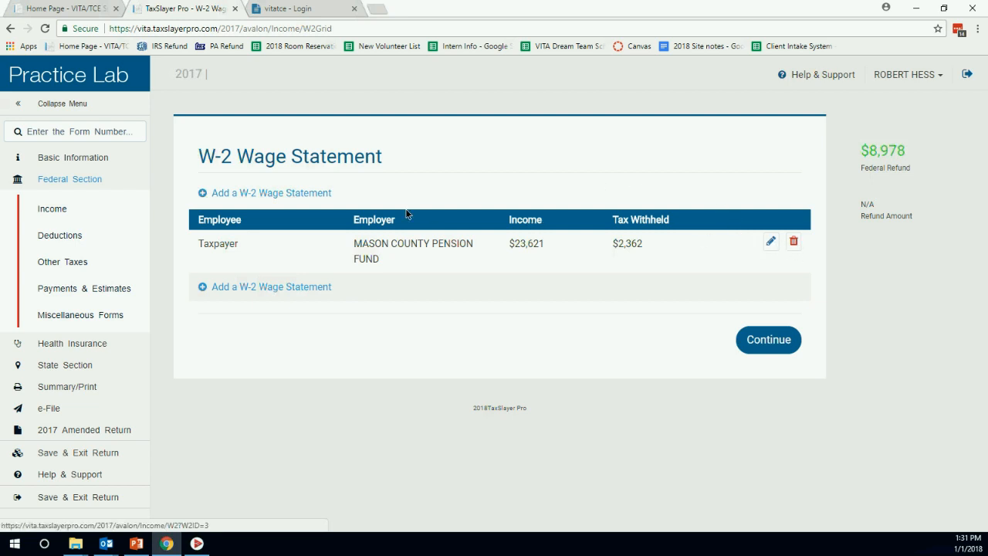
Start a new W-2 marked as the spouse's and look up the employer by EIN.
left_click(264, 203)
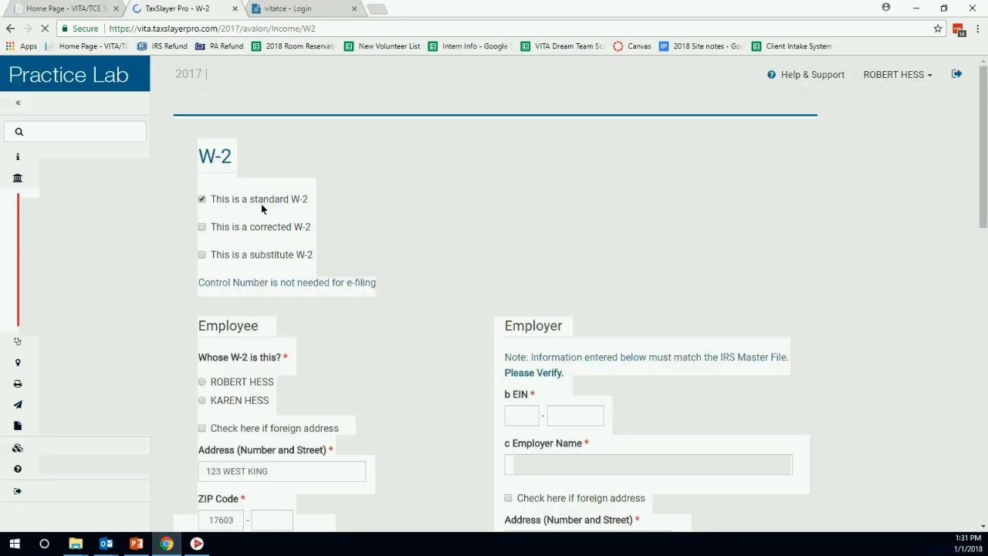
scroll(284, 292, "down", 3)
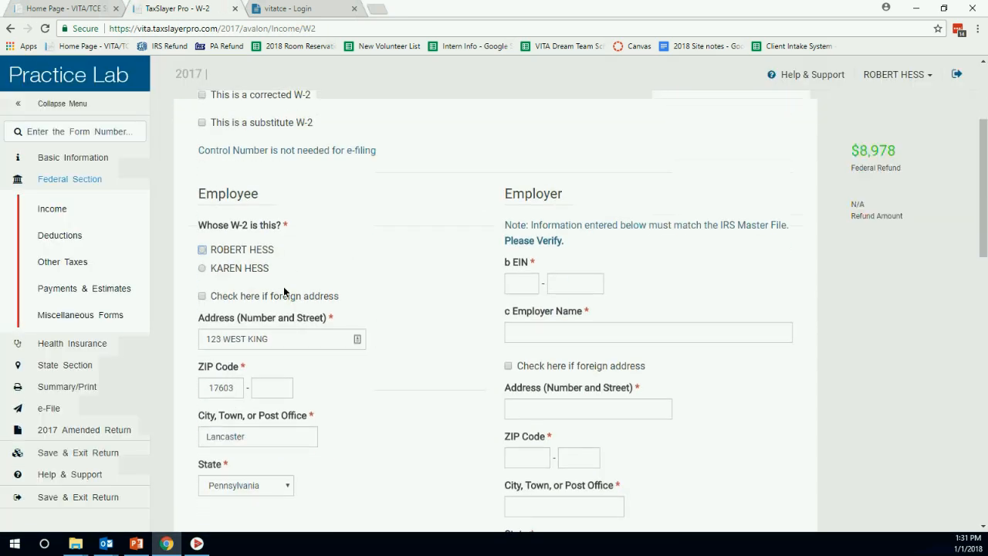
left_click(203, 270)
scroll(417, 239, "down", 2)
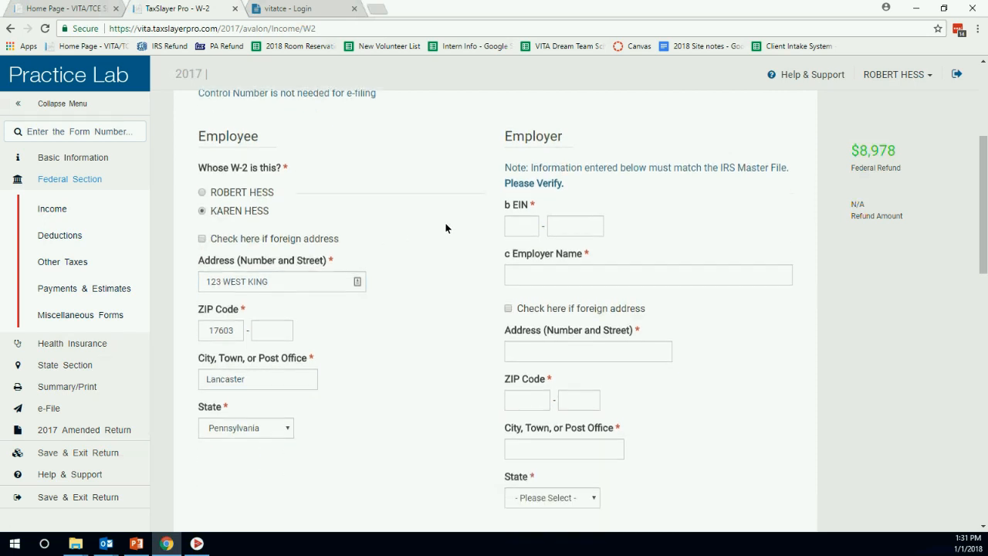
left_click(519, 160)
type("12345678")
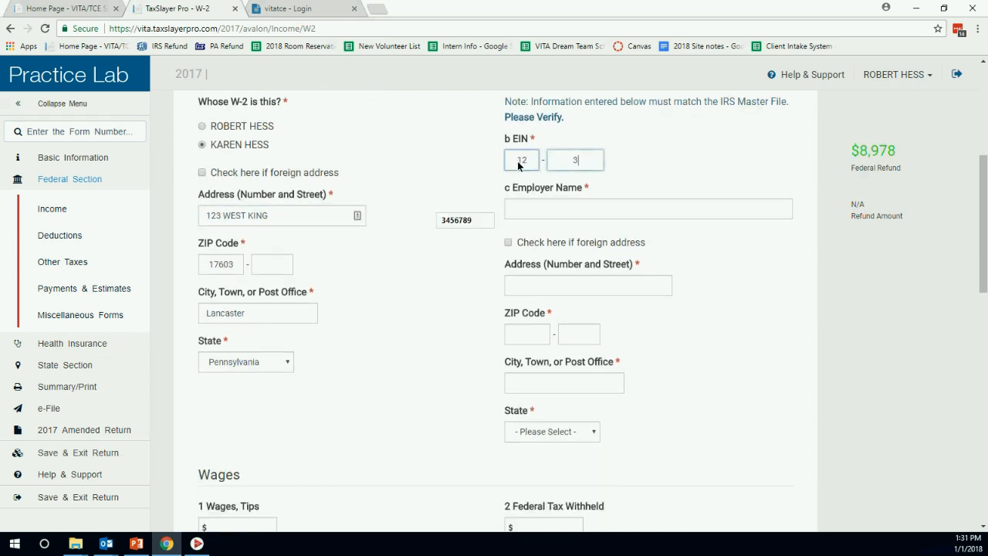
type("9")
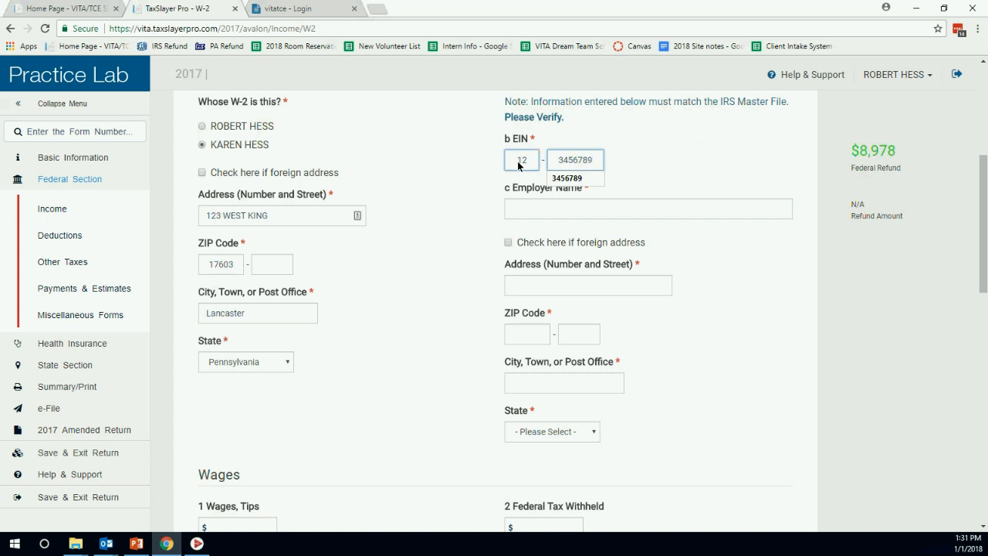
key("Tab")
scroll(482, 221, "down", 1)
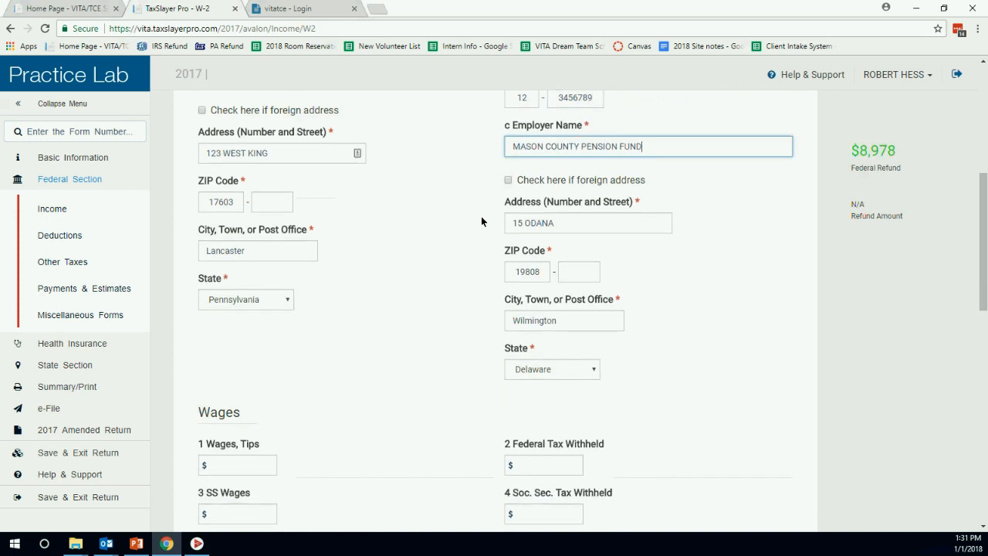
scroll(482, 222, "down", 2)
Enter 6875 in box 1 wages and 725 federal tax withheld.
left_click(247, 346)
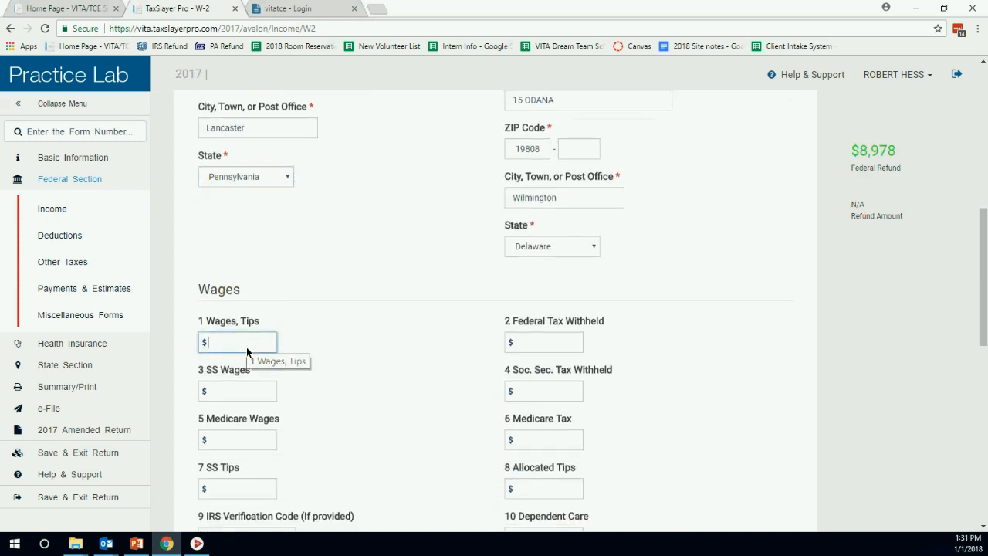
type("6")
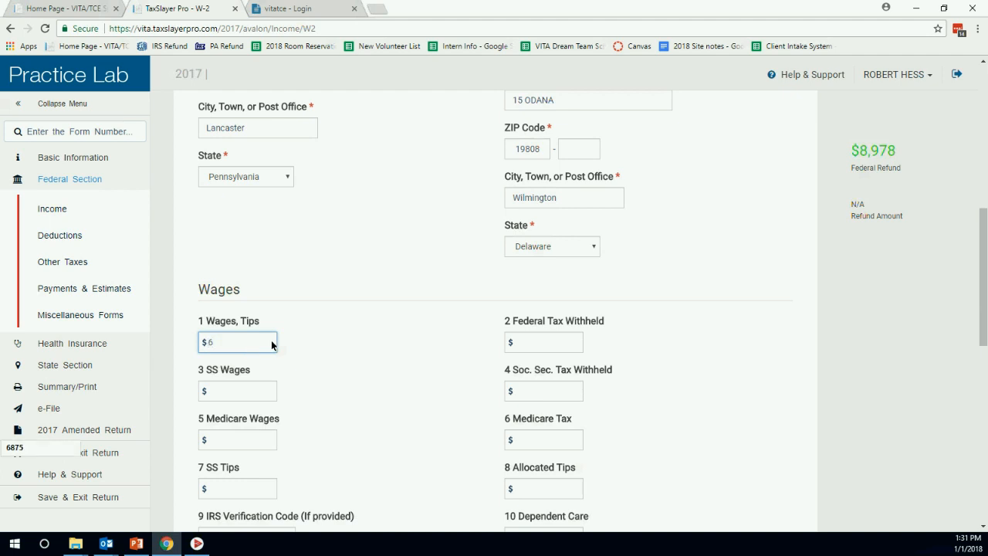
type("875")
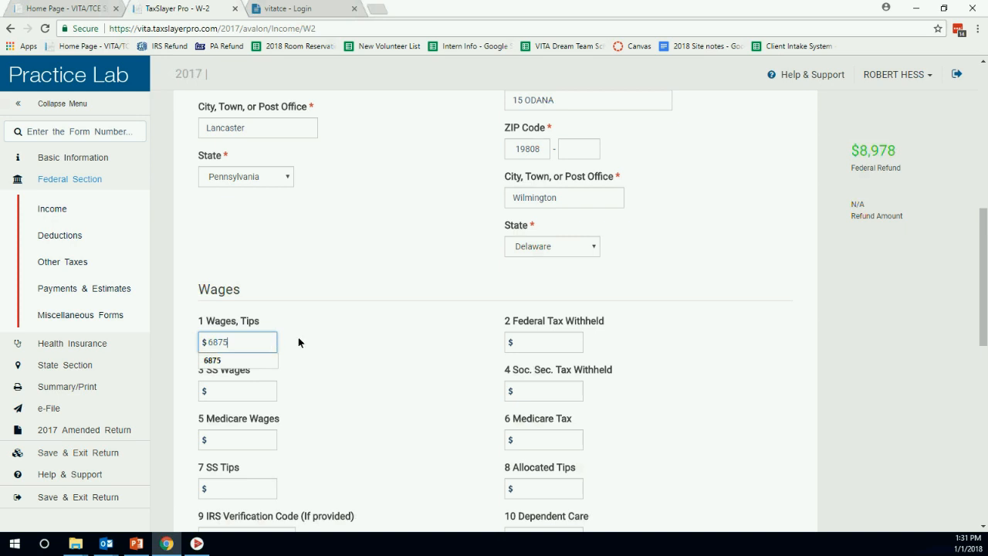
left_click(549, 341)
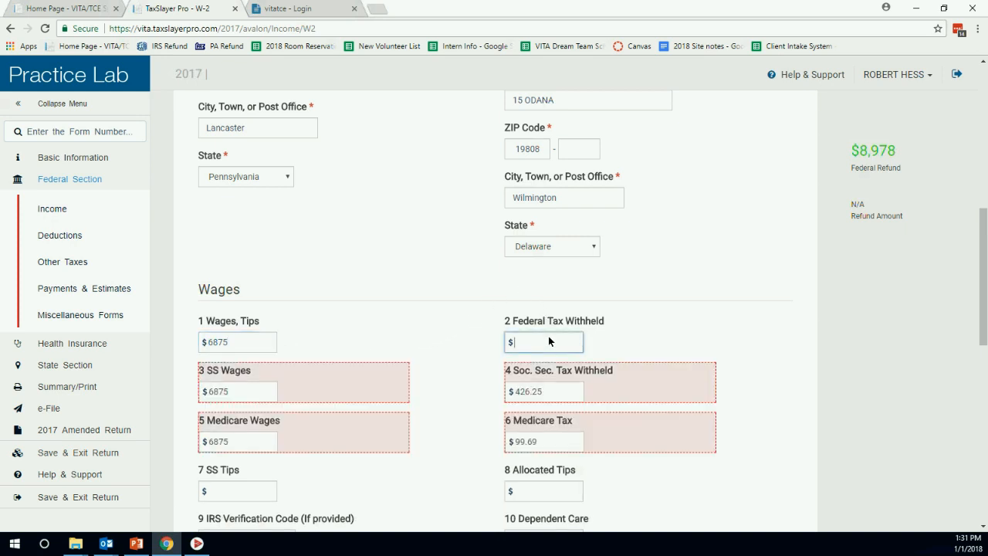
type("725")
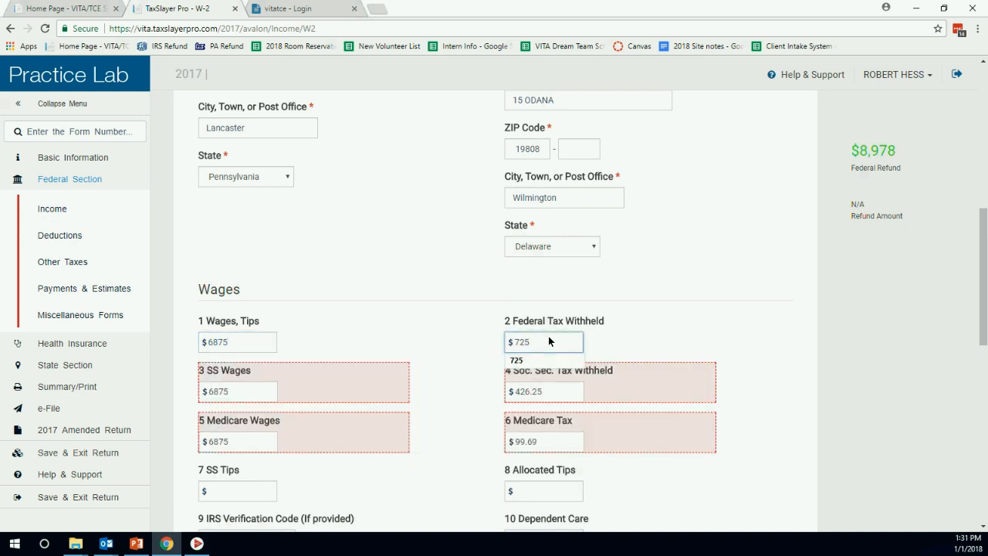
key("Tab")
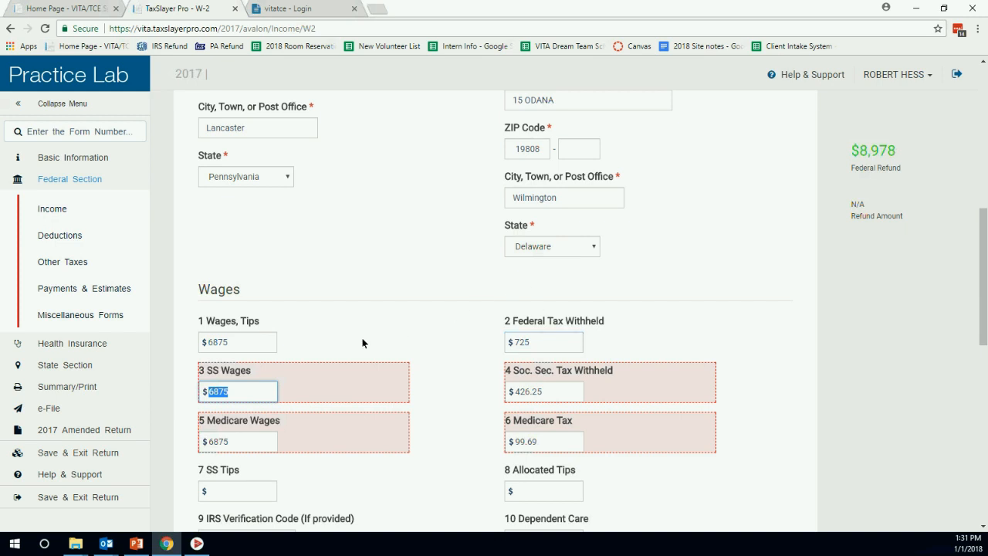
scroll(432, 260, "down", 2)
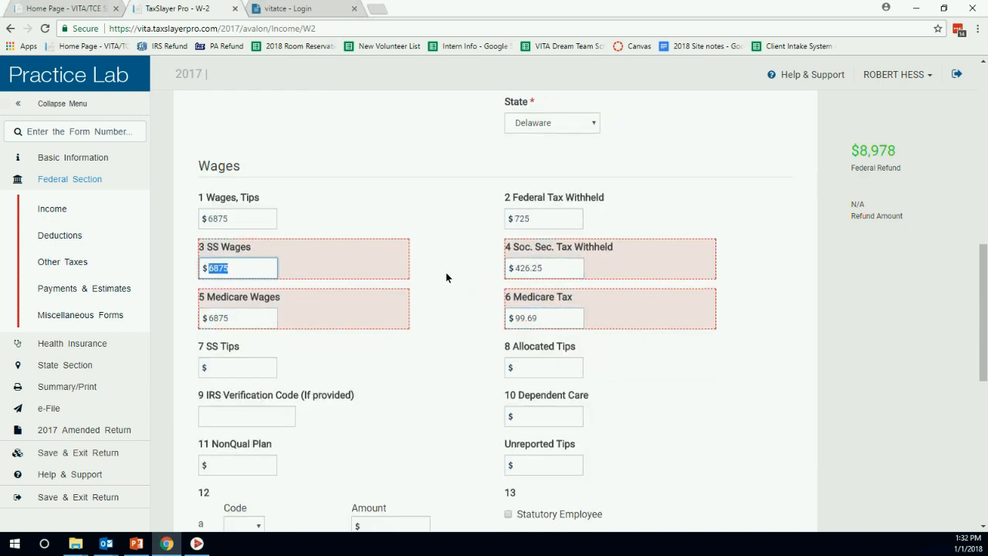
scroll(444, 274, "down", 3)
scroll(445, 241, "down", 2)
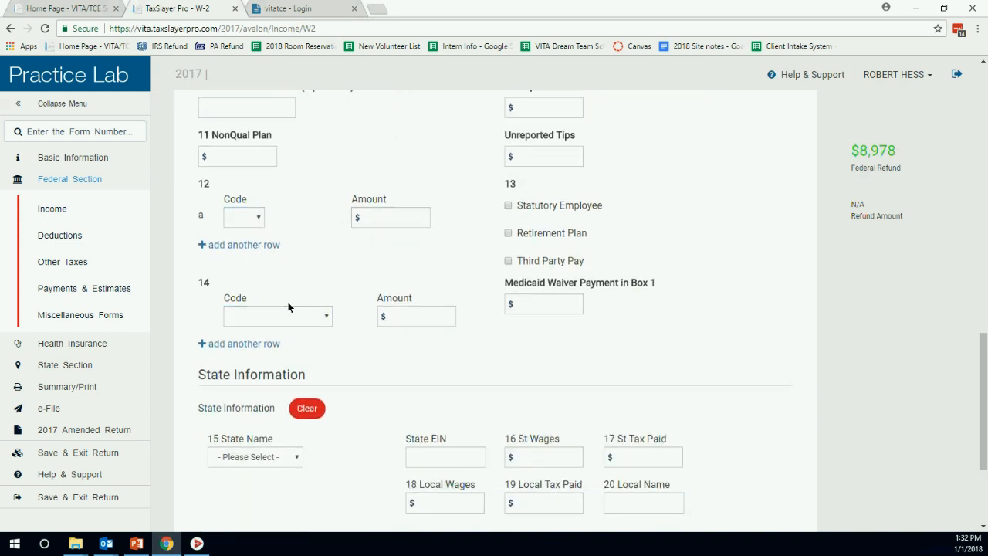
scroll(288, 302, "down", 3)
Set Pennsylvania with 254 state tax, 6875 local wages, 69 local tax, local name 36, and save.
left_click(291, 282)
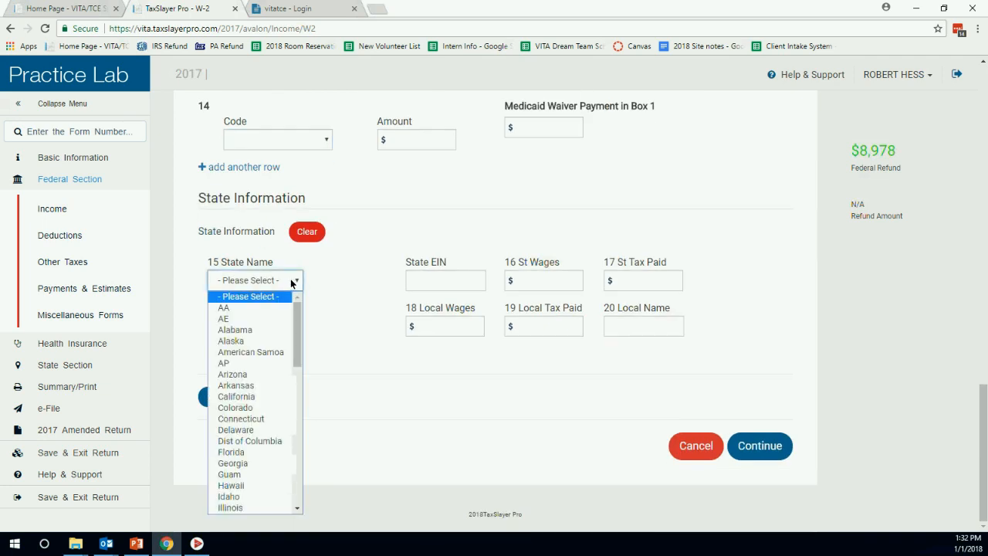
type("pe")
key("Return")
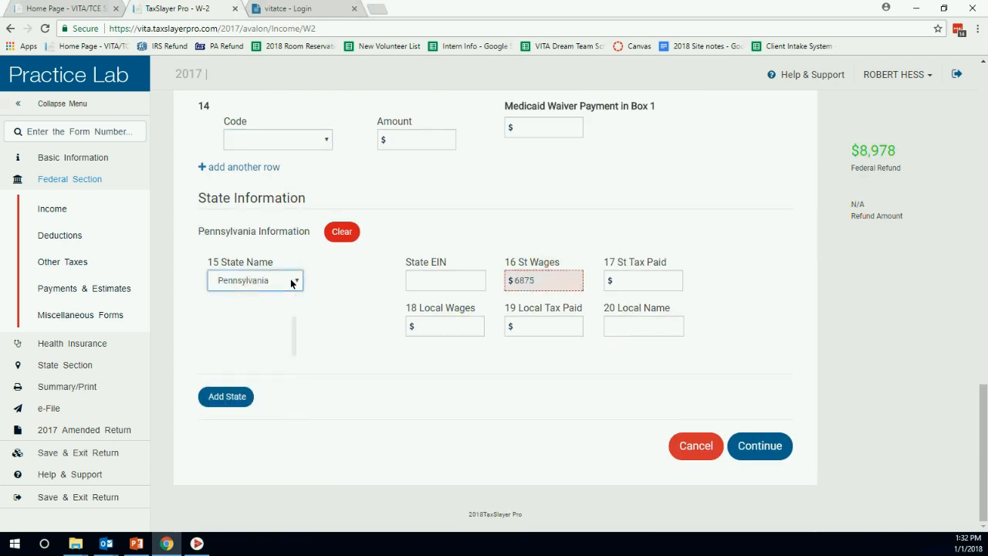
key("Tab")
key("Tab")
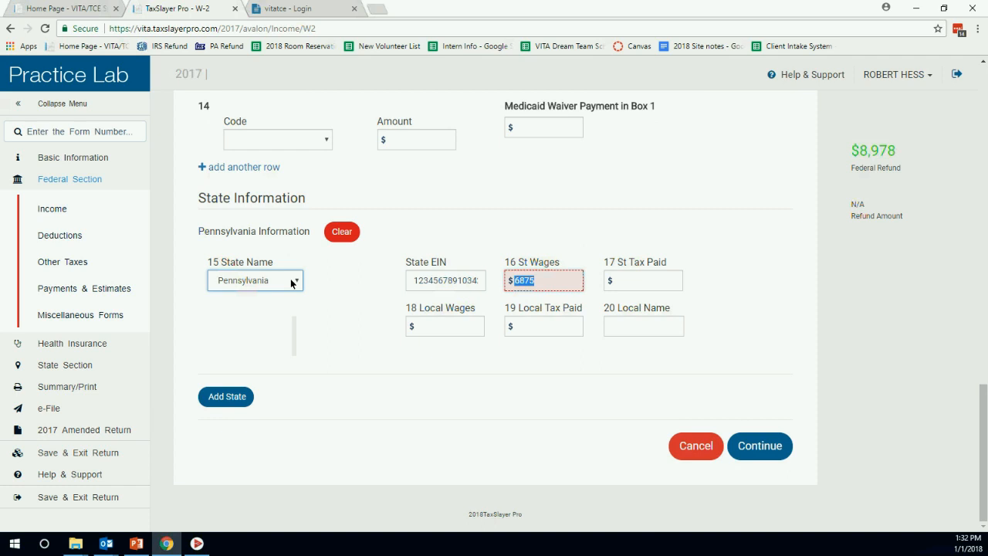
key("Tab")
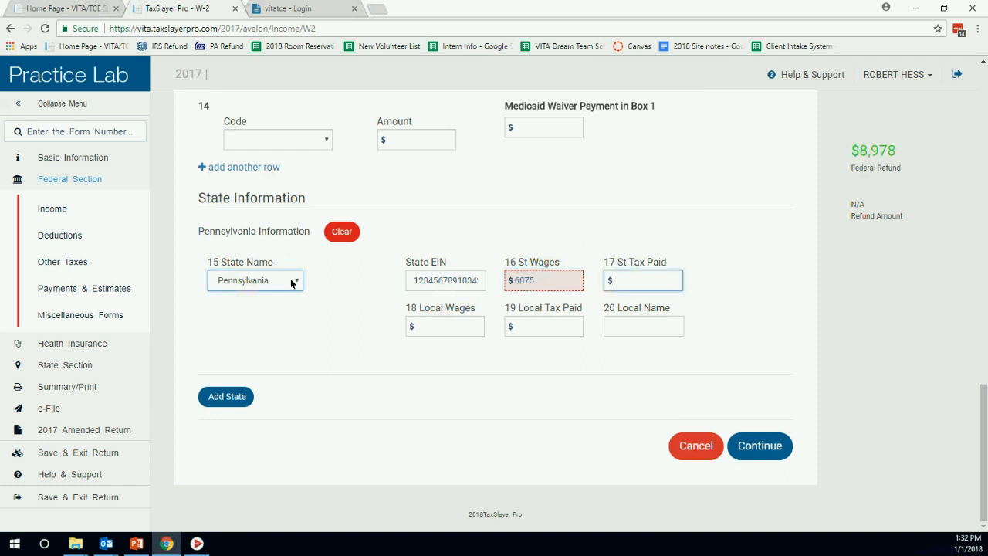
type("254")
key("Tab")
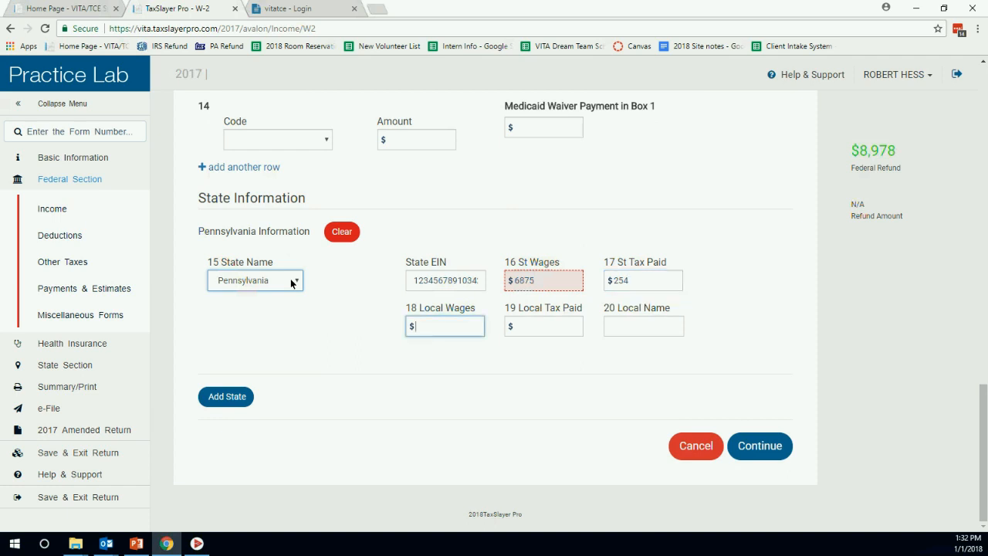
type("6875")
key("Tab")
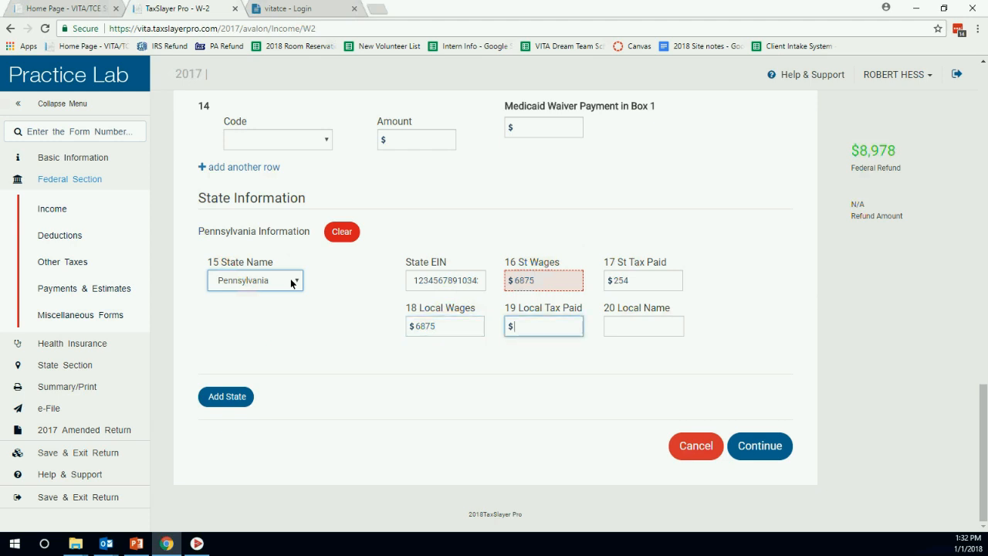
type("69")
key("Tab")
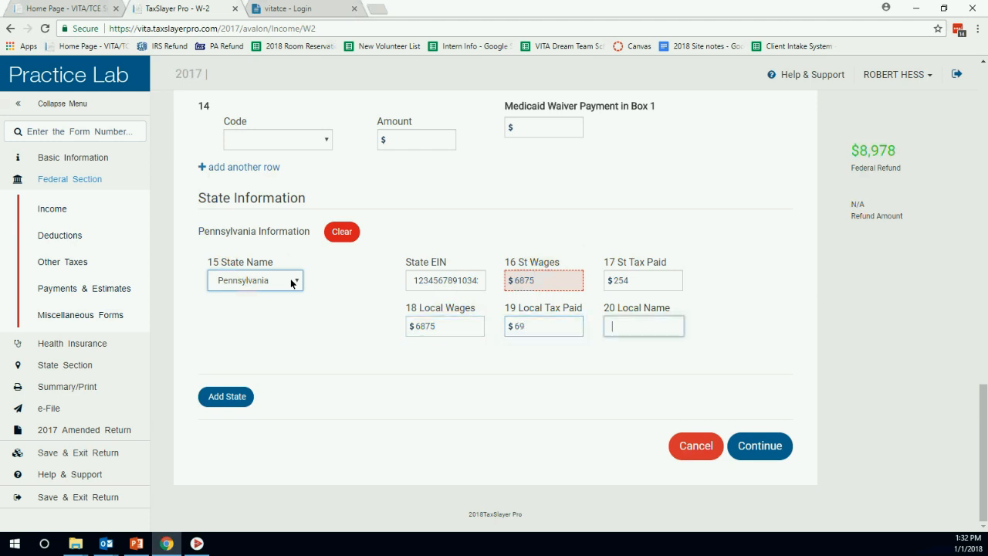
type("36")
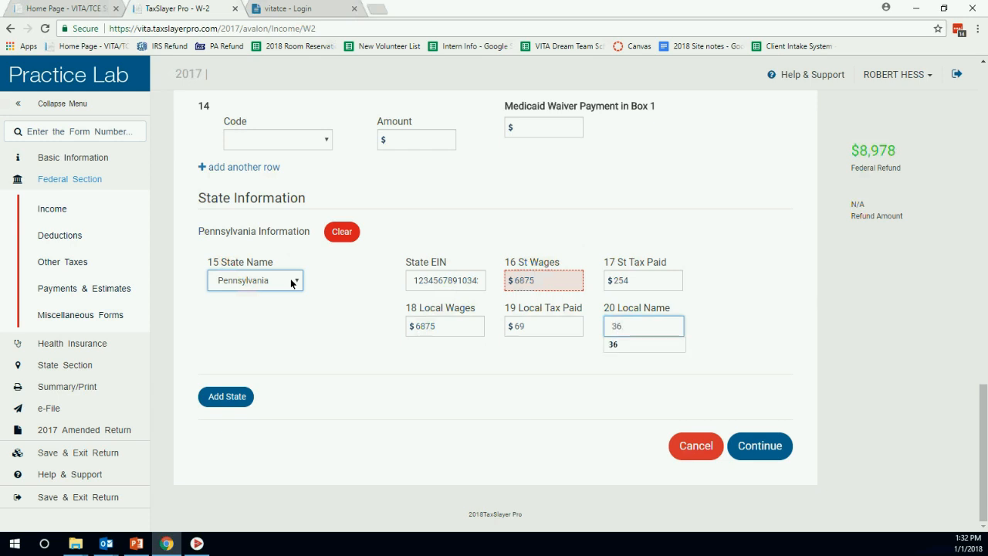
left_click(742, 448)
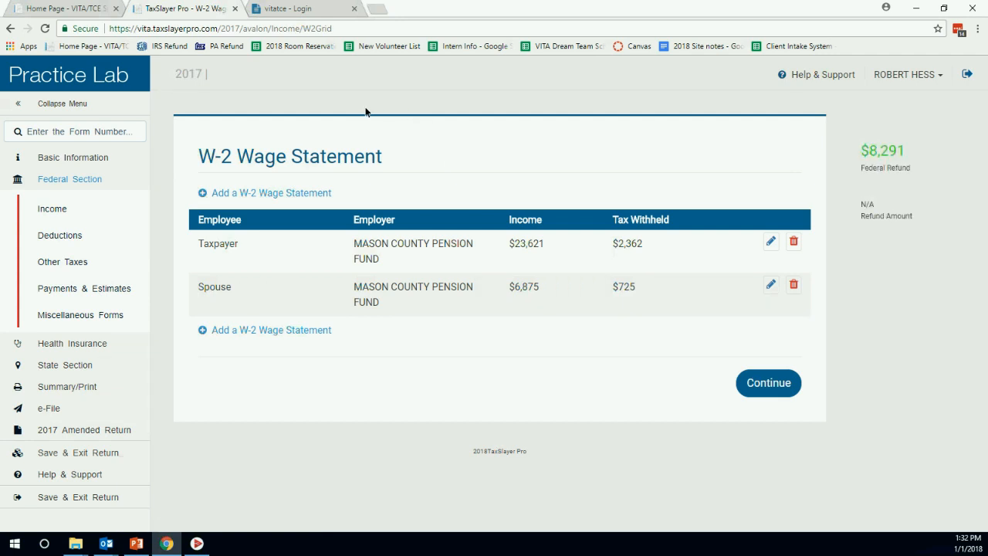
Find Form 1099-INT via the form search and begin an Interest Income entry.
left_click(777, 385)
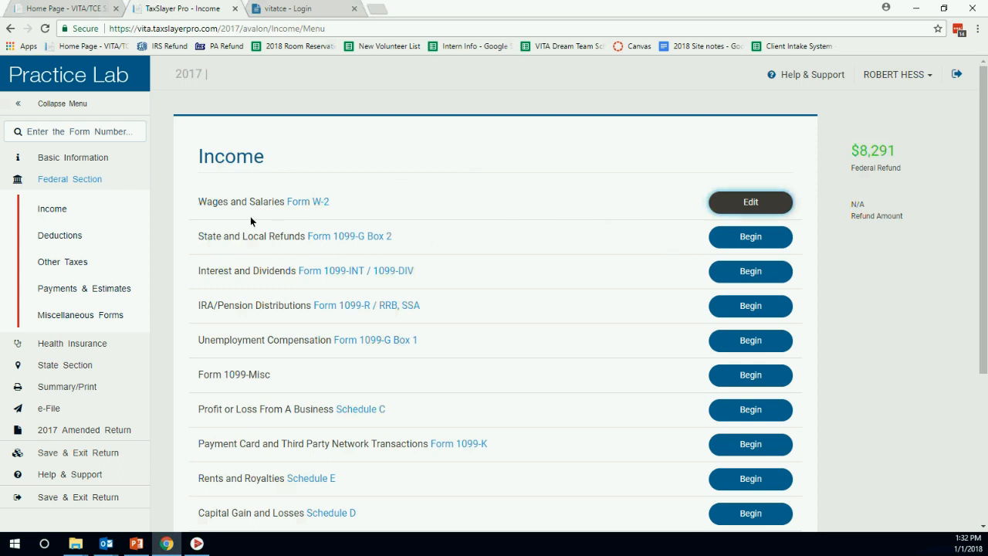
left_click(93, 133)
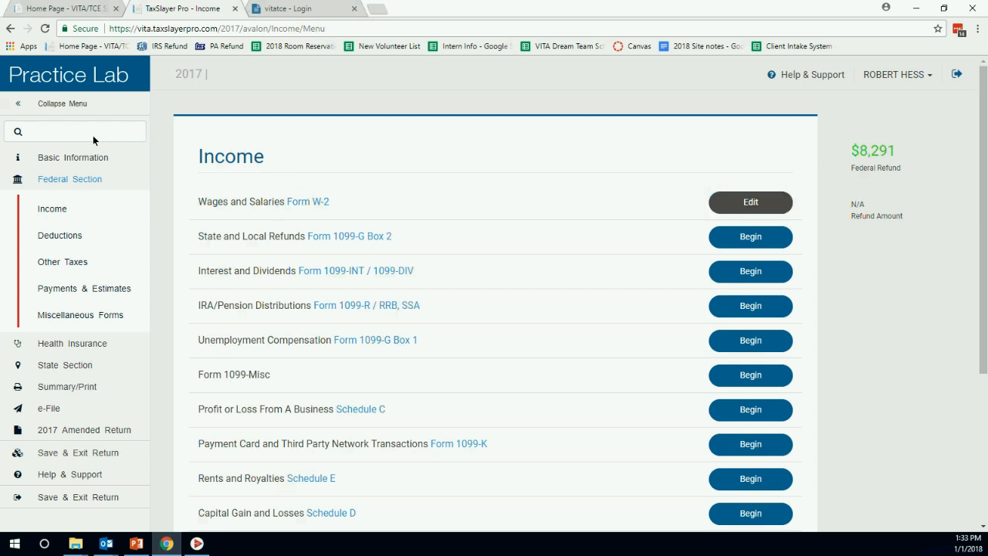
type("1099 INT")
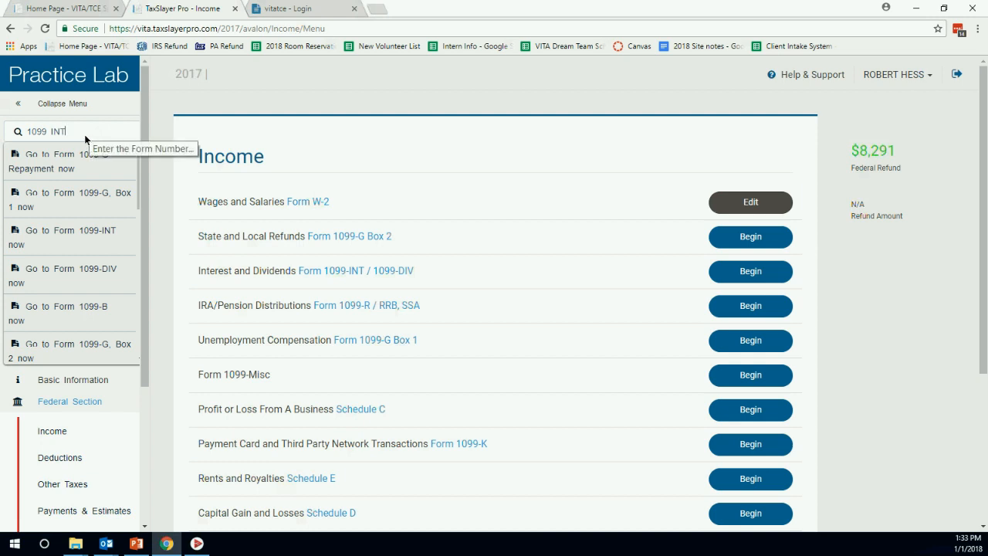
left_click(74, 233)
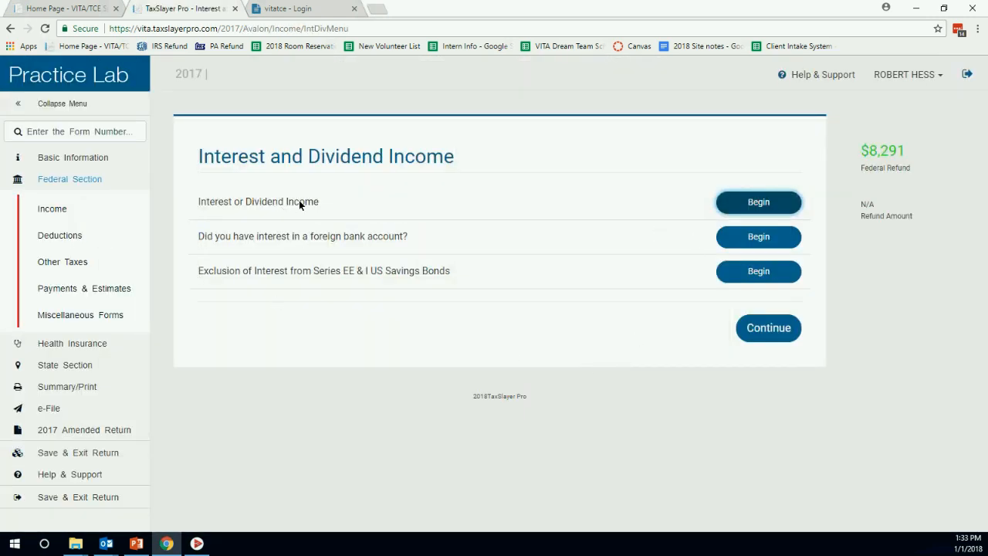
left_click(742, 203)
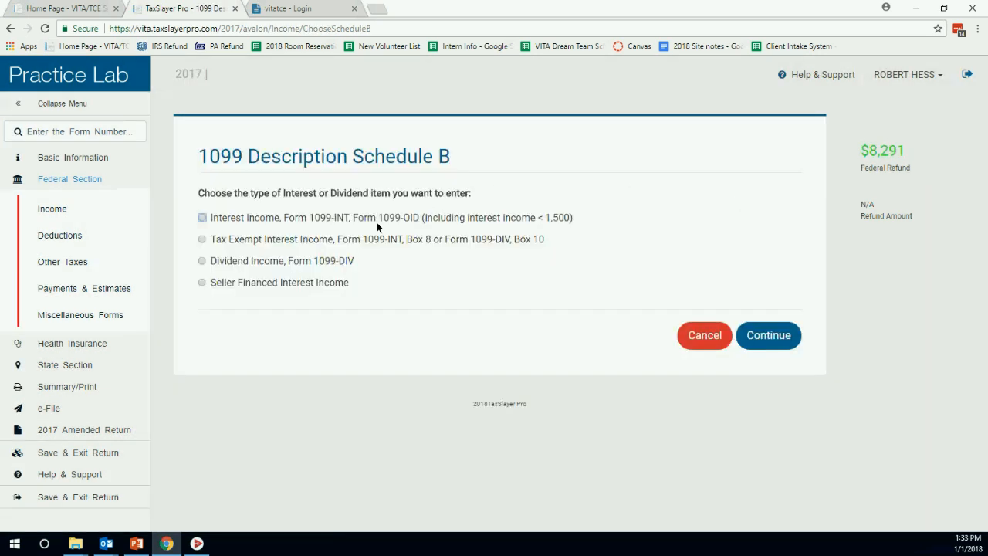
left_click(202, 218)
Set LANCASTER BANK as the 1099-INT payer with Taxpayer as owner.
left_click(763, 336)
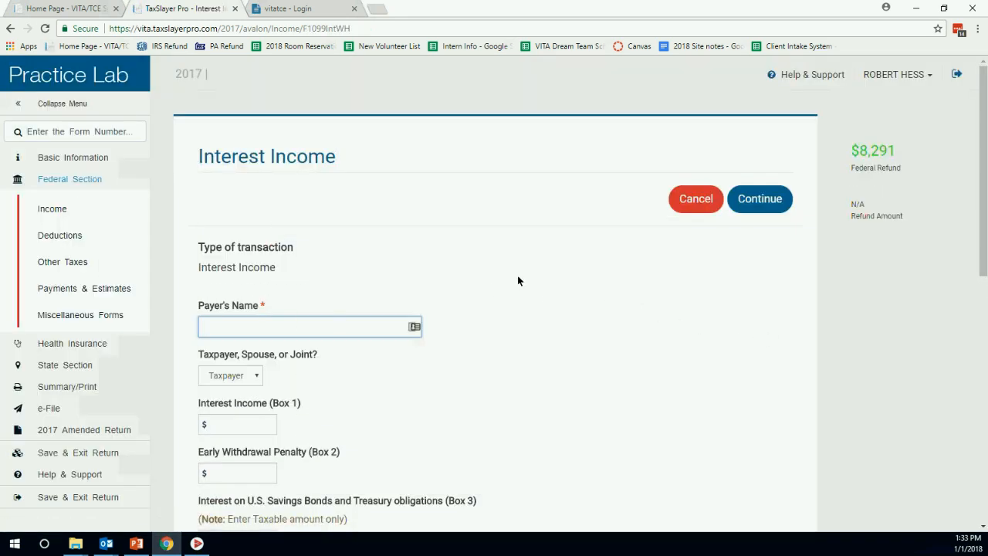
scroll(520, 285, "down", 2)
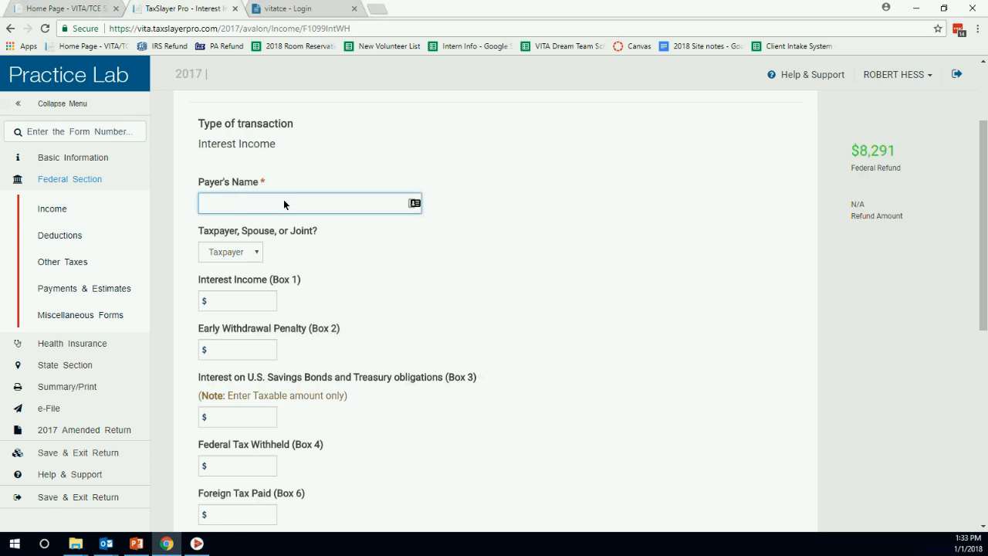
type("LANCASTER BANK")
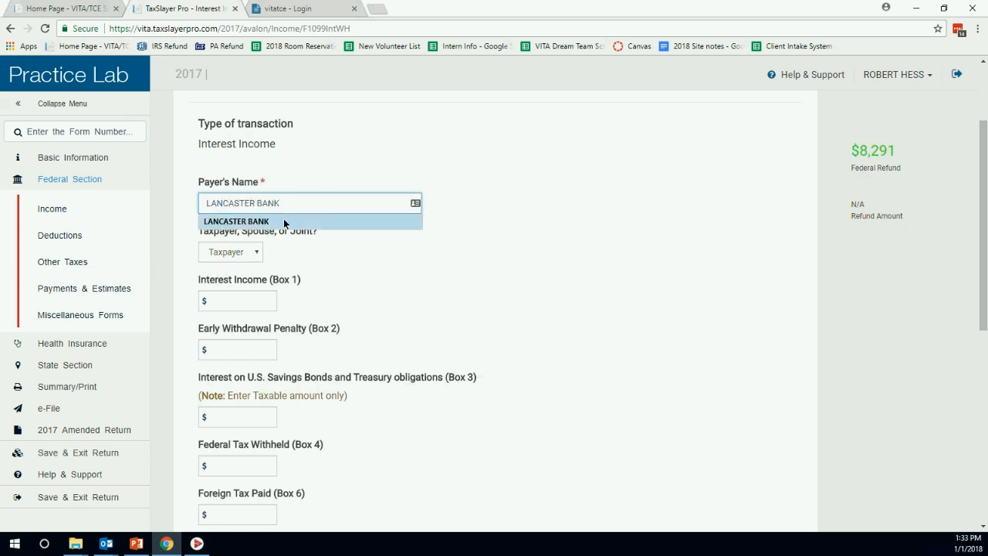
left_click(284, 220)
left_click(259, 254)
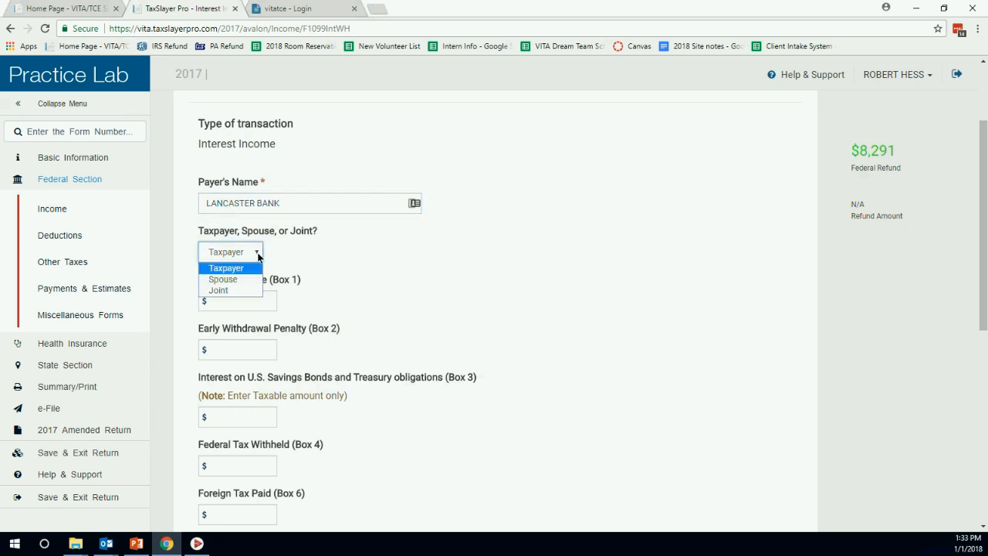
left_click(247, 268)
Enter 56 in Box 1 interest and 25 in Box 3 savings bond interest.
left_click(245, 303)
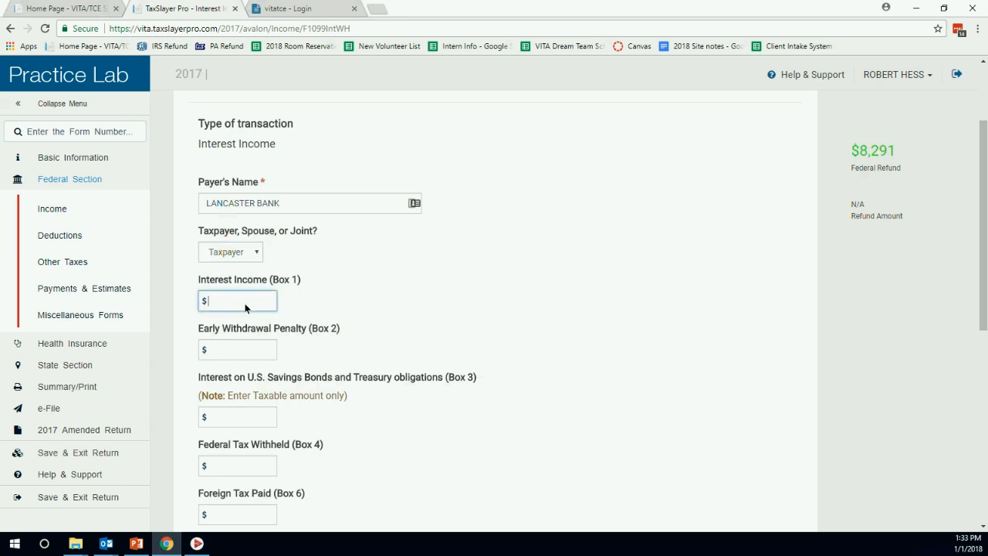
type("56")
scroll(355, 280, "down", 1)
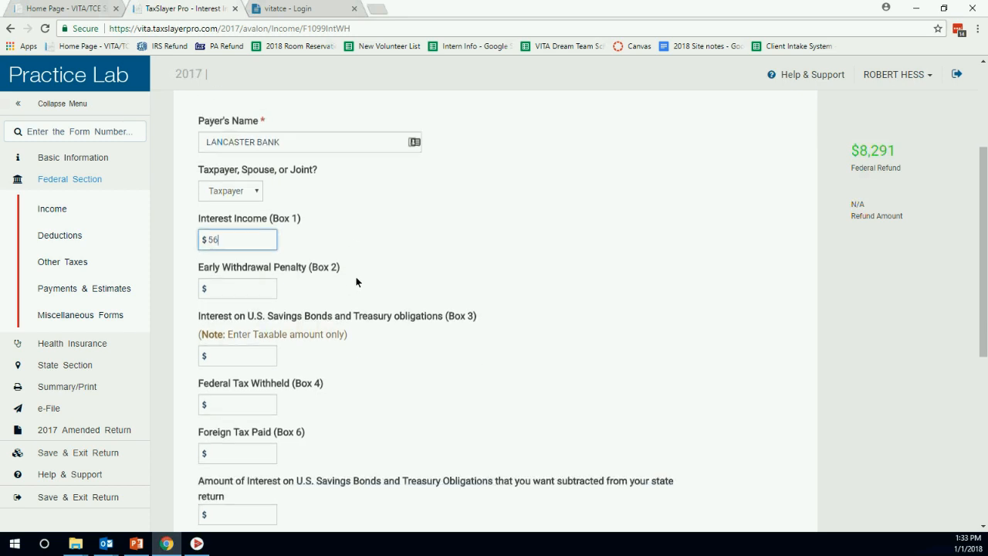
left_click(250, 356)
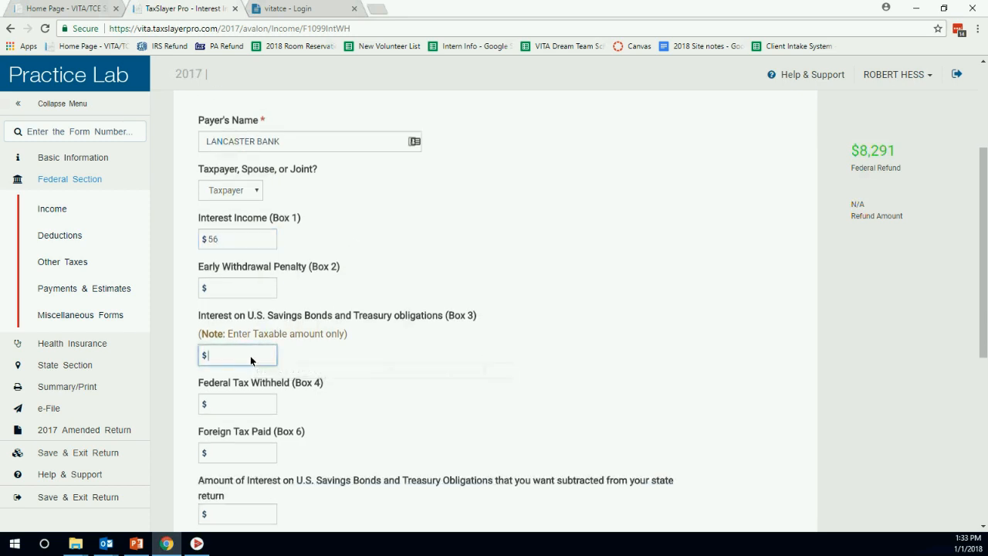
type("25")
left_click(477, 255)
scroll(456, 324, "down", 2)
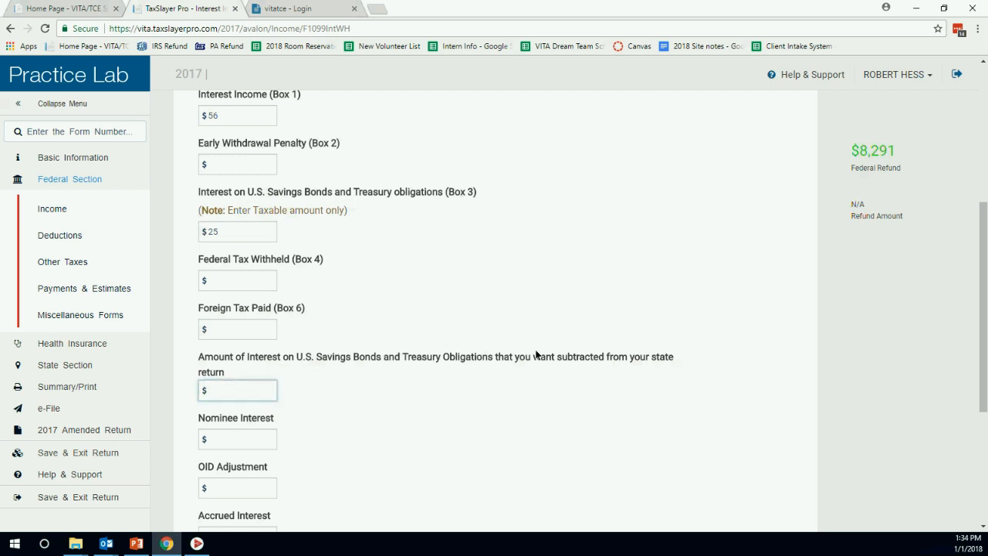
key("Tab")
Enter 25 as the state subtraction, select Pennsylvania, and save the Lancaster Bank entry.
left_click(254, 395)
left_click(224, 227)
left_click(220, 392)
type("25")
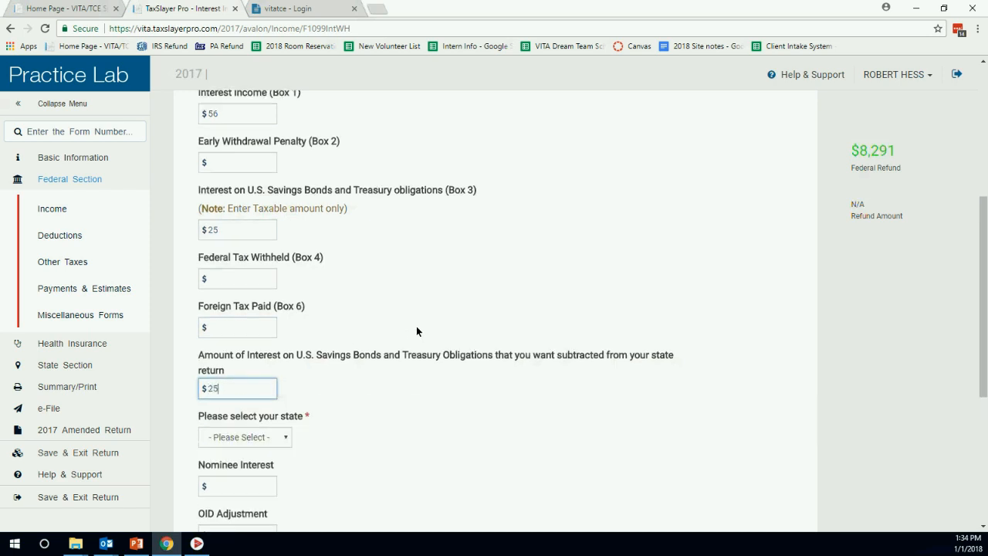
scroll(416, 326, "down", 1)
left_click(285, 377)
key("p")
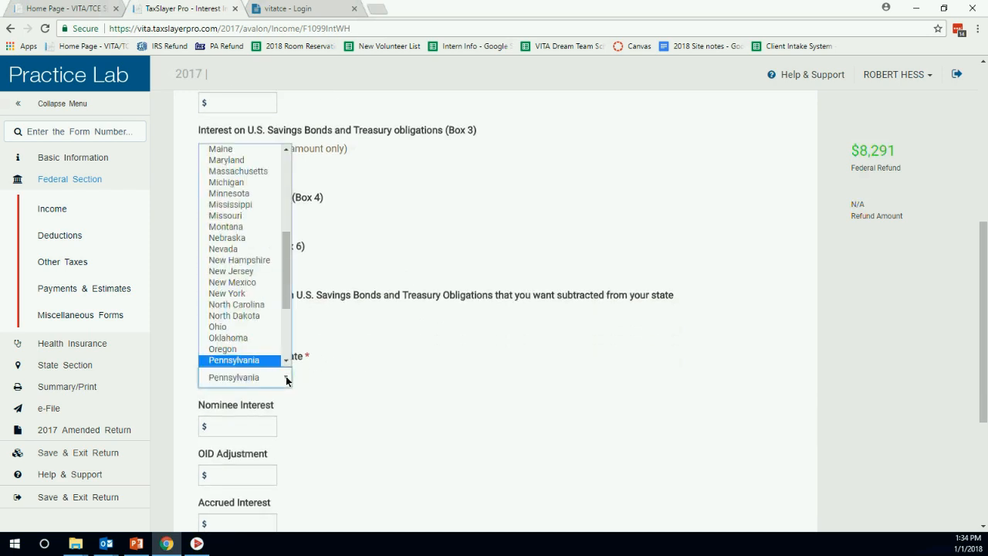
left_click(285, 378)
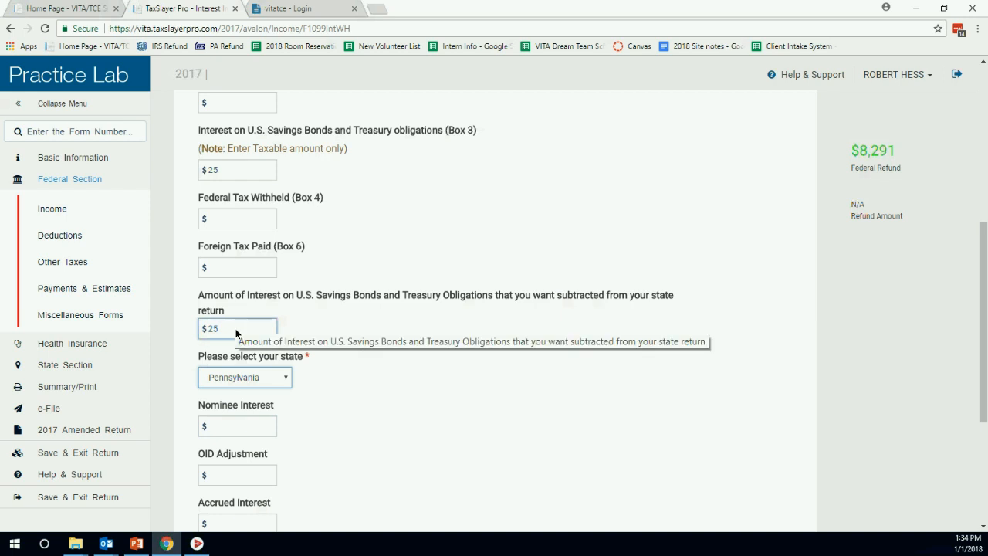
scroll(266, 317, "up", 1)
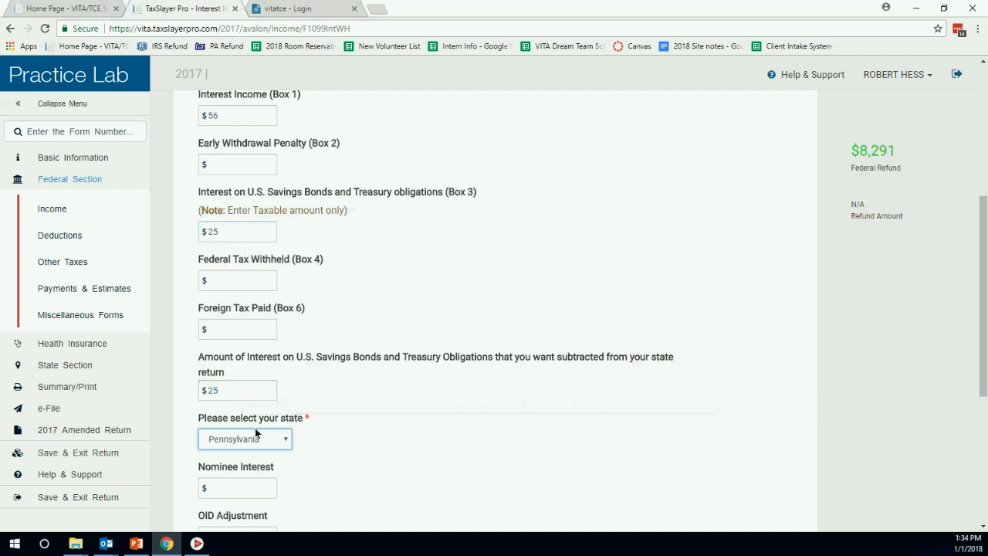
scroll(642, 318, "down", 4)
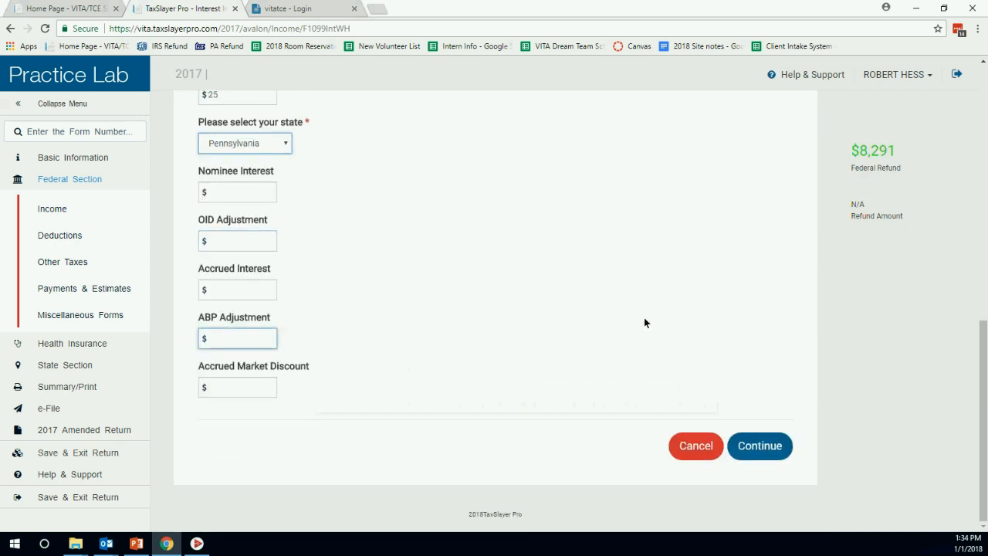
left_click(760, 445)
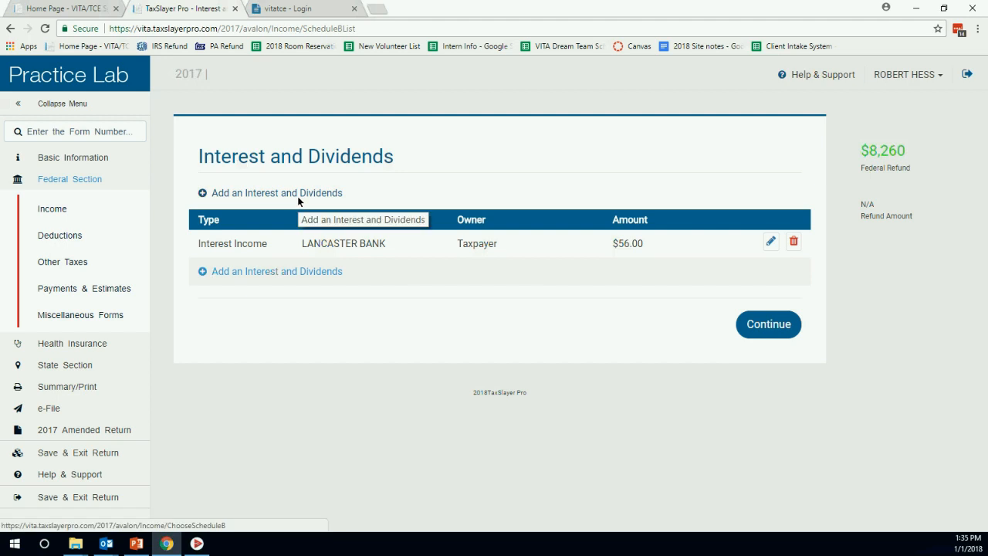
Add a Dividend Income item with EDWARD JONES as payer, owned by the spouse.
left_click(251, 193)
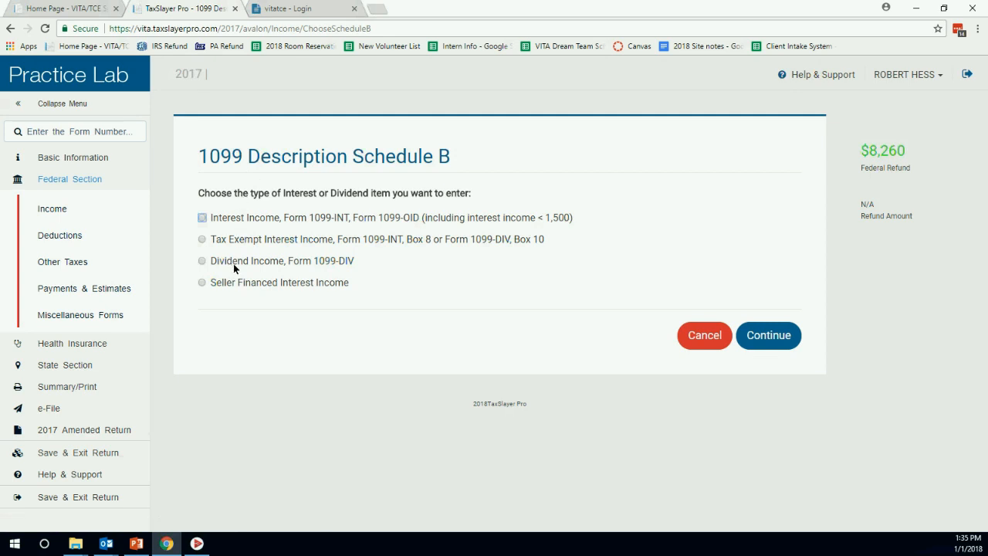
left_click(202, 261)
left_click(769, 335)
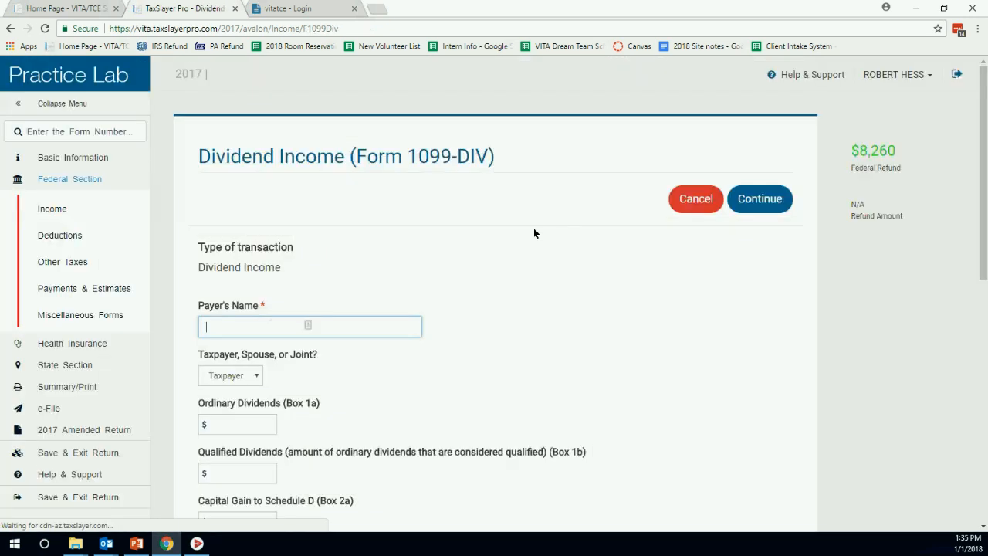
scroll(487, 219, "down", 2)
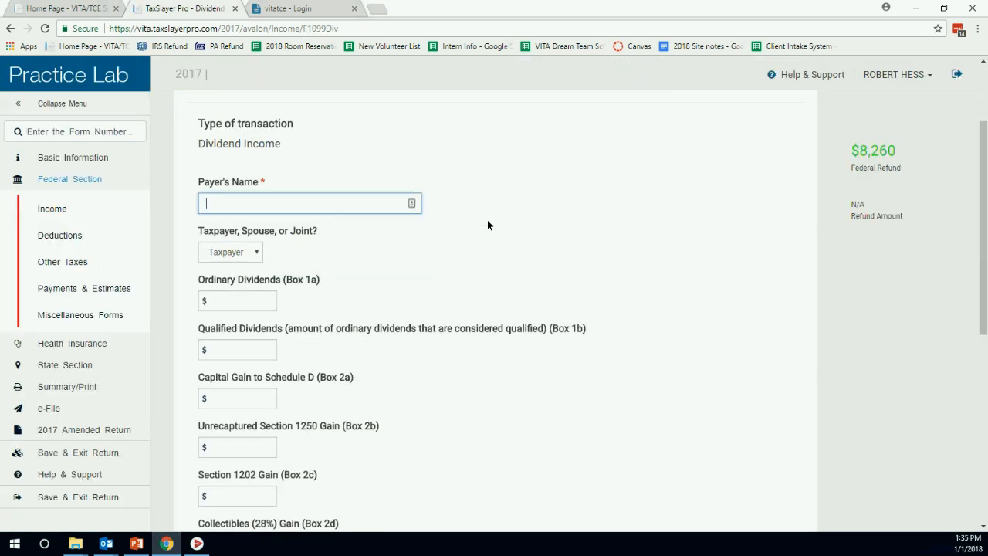
type("EDWARD JONES")
left_click(253, 255)
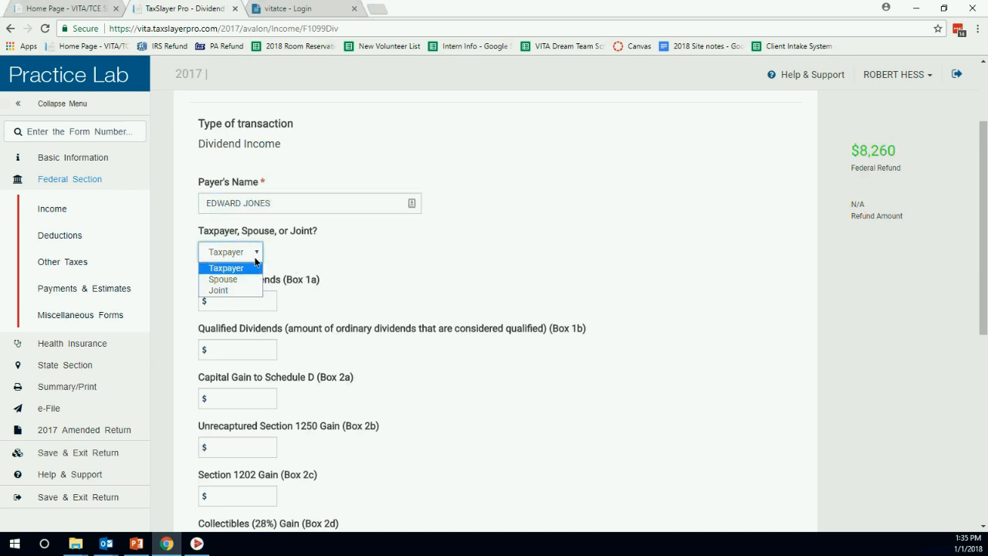
left_click(231, 279)
Enter 1256 ordinary, 1100 qualified and 100 capital gain dividends, then save.
left_click(266, 303)
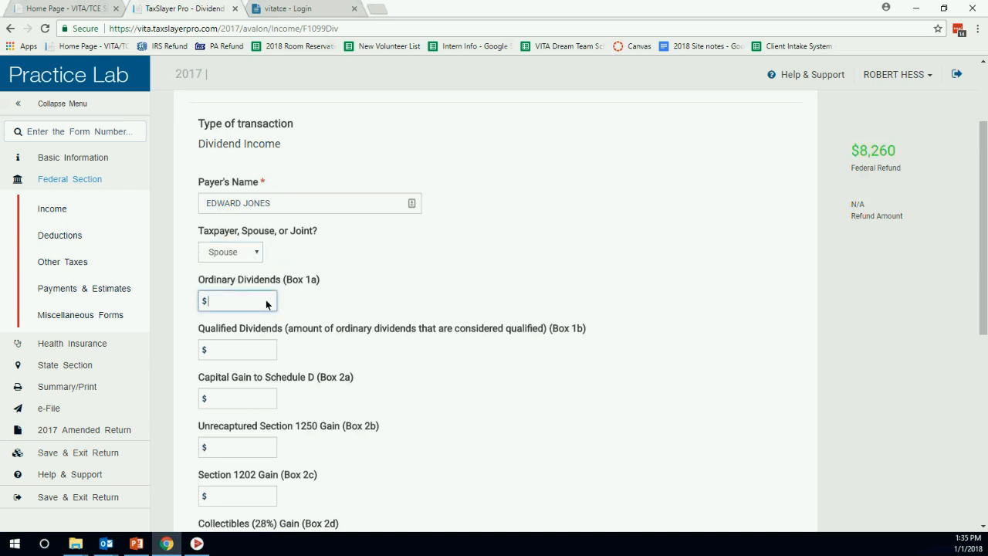
type("1256")
left_click(237, 351)
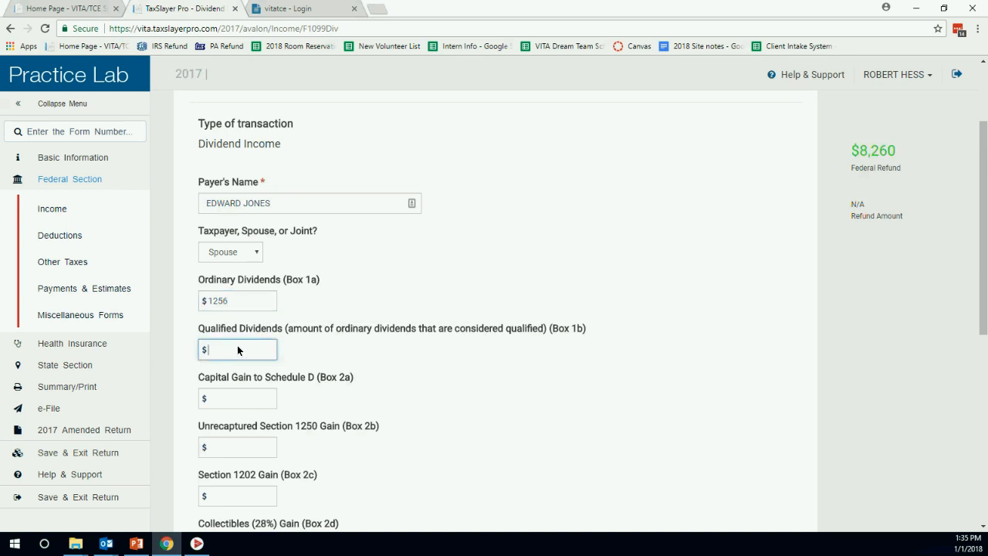
type("1100")
left_click(229, 398)
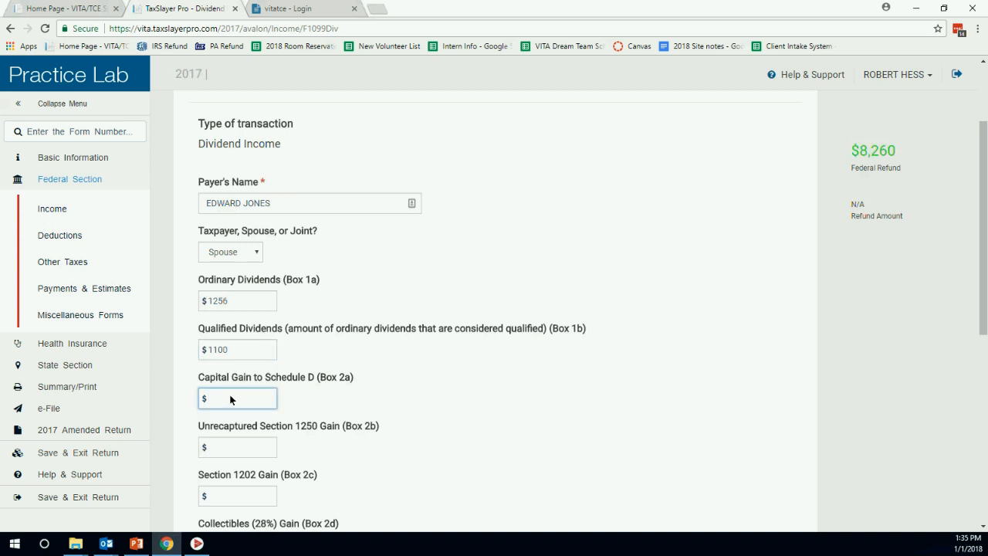
type("100")
left_click(586, 299)
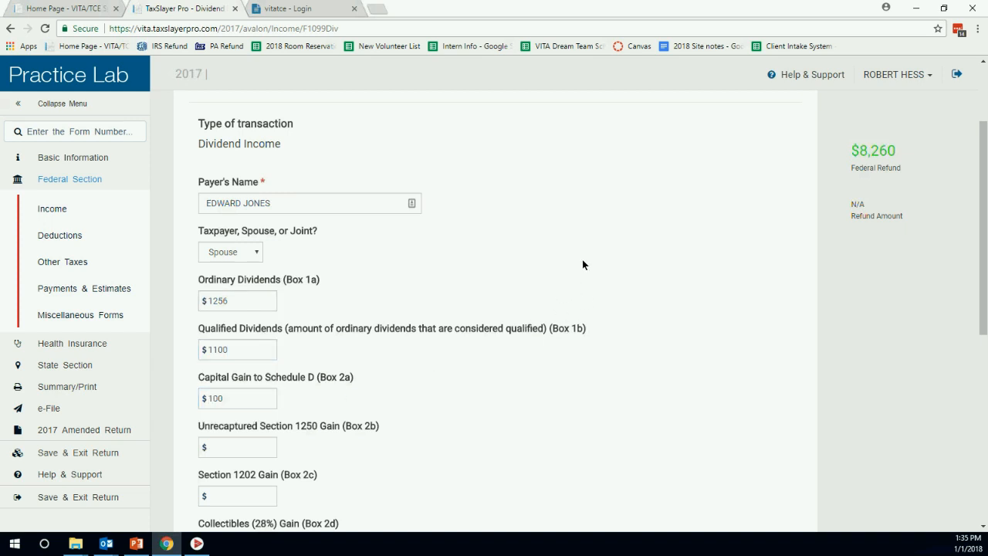
key("Tab")
key("Tab")
key("Tab")
key("Tab")
key("Tab")
key("Tab")
key("Tab")
key("Tab")
key("Tab")
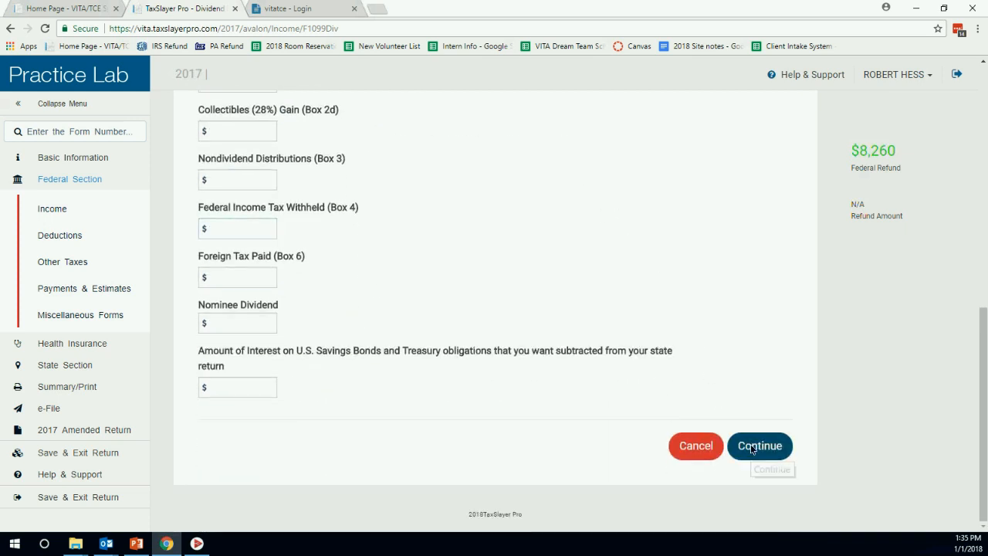
left_click(751, 445)
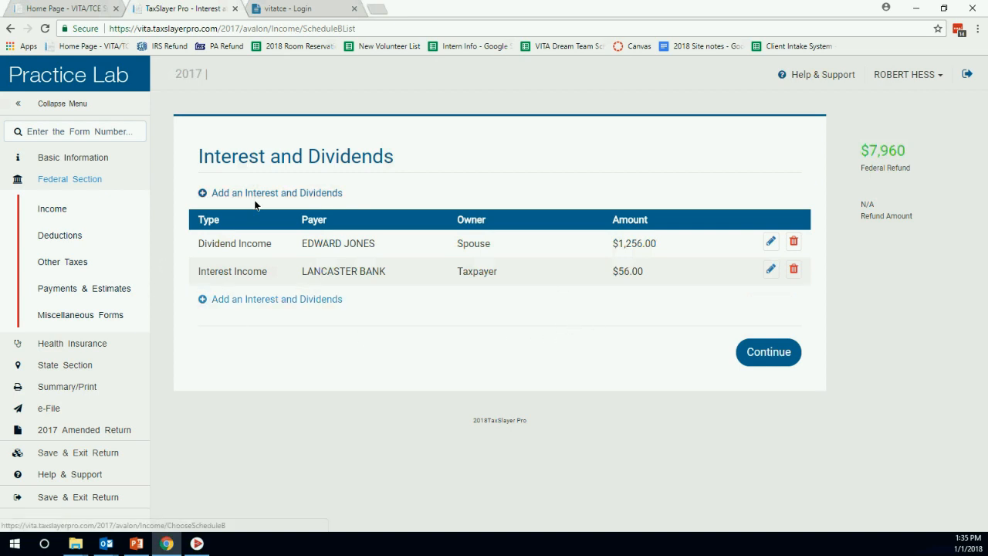
Continue past the Interest and Dividends list and menu back to Income.
left_click(761, 352)
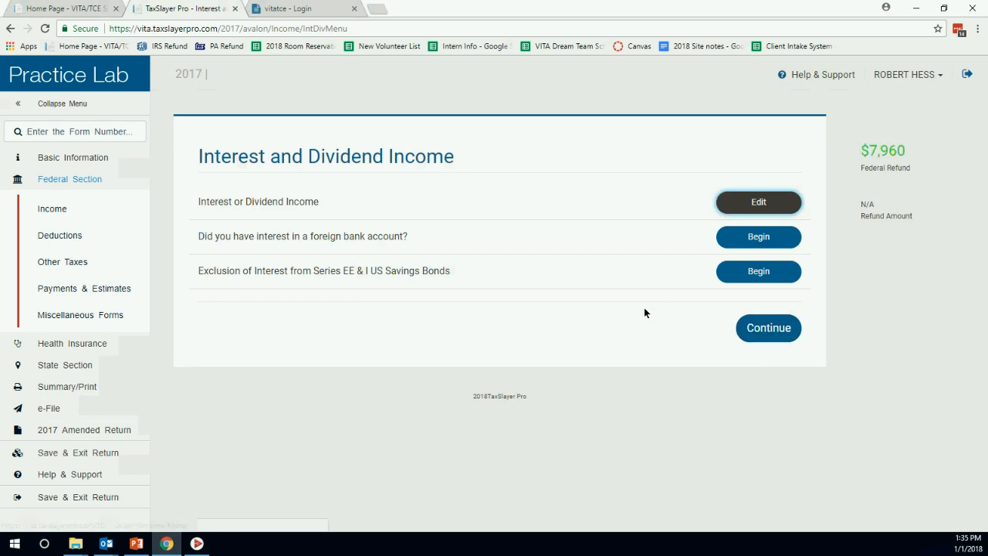
left_click(761, 334)
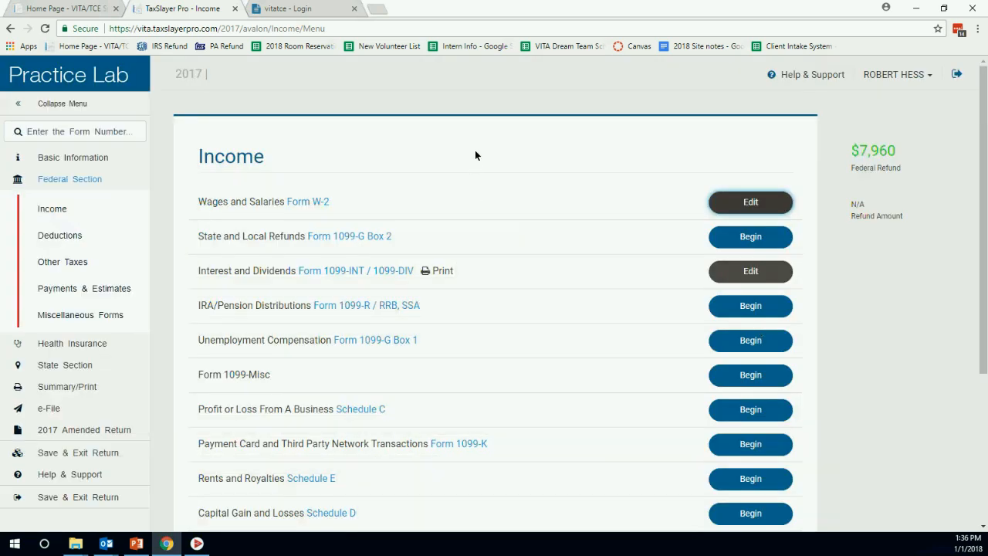
scroll(478, 155, "down", 3)
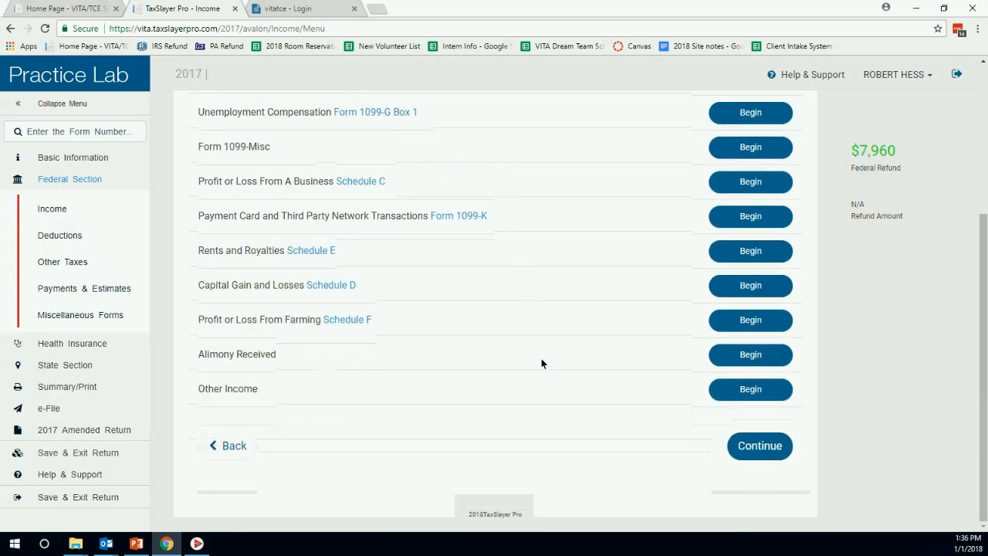
scroll(581, 344, "up", 3)
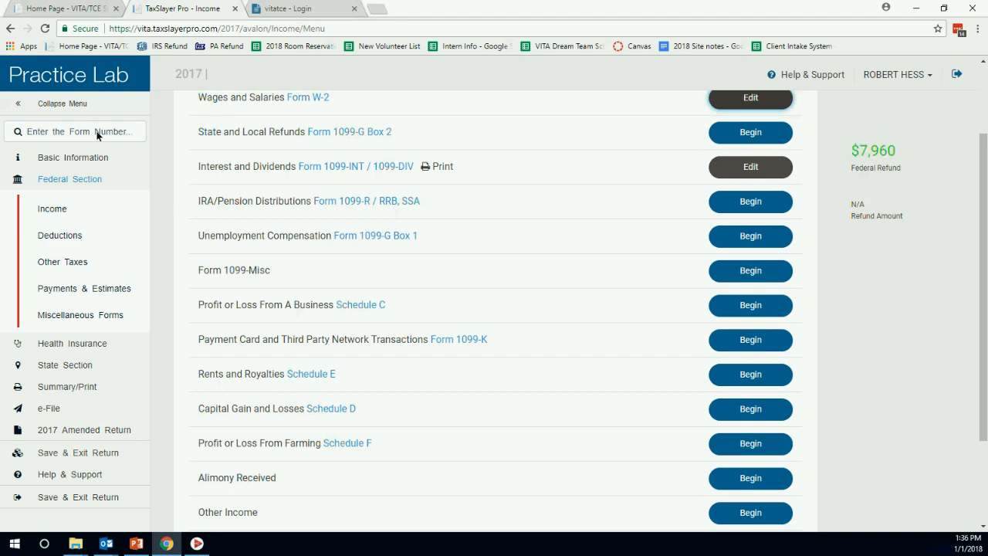
Start a new 1099-G unemployment form and fill in the Mason County Pension Fund payer from its EIN.
left_click(763, 238)
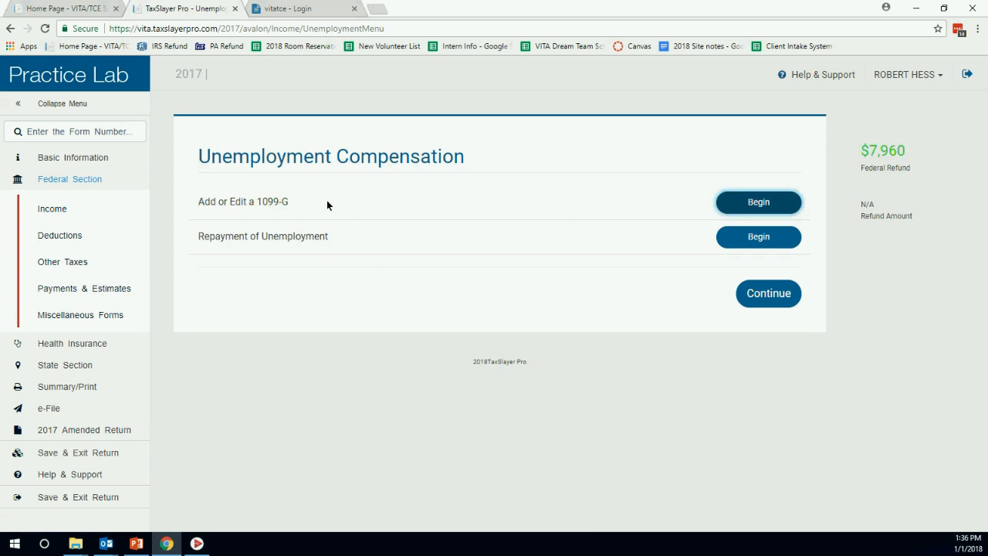
left_click(777, 202)
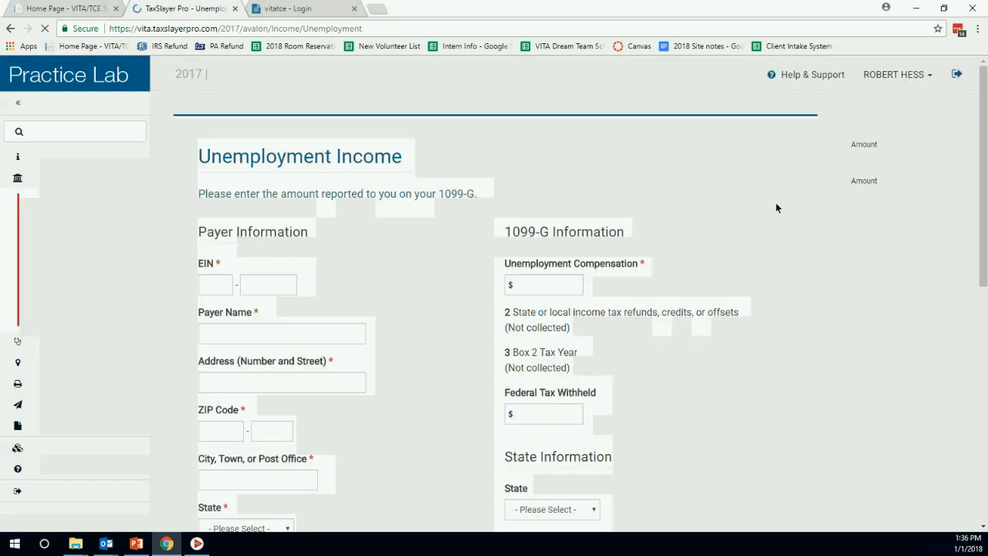
scroll(419, 222, "down", 3)
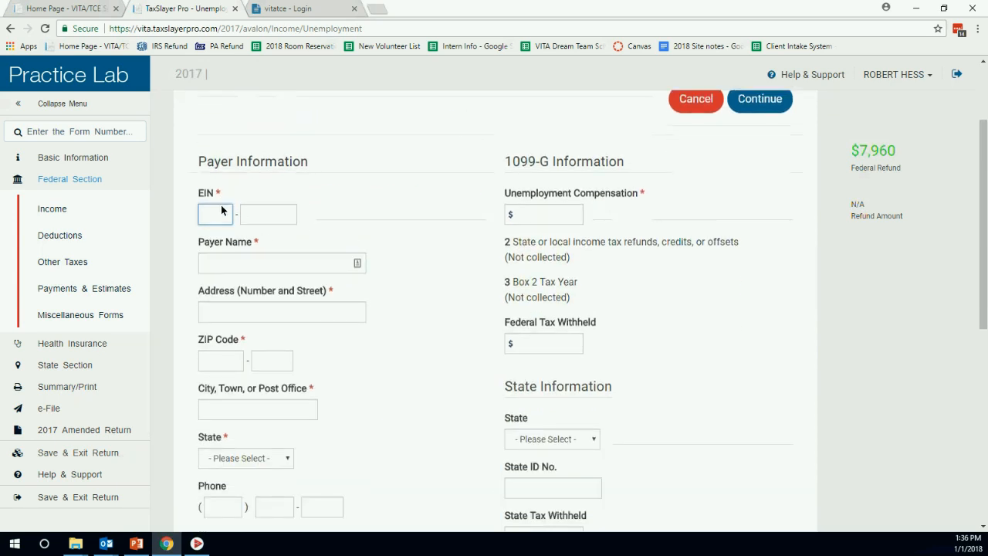
type("123456789")
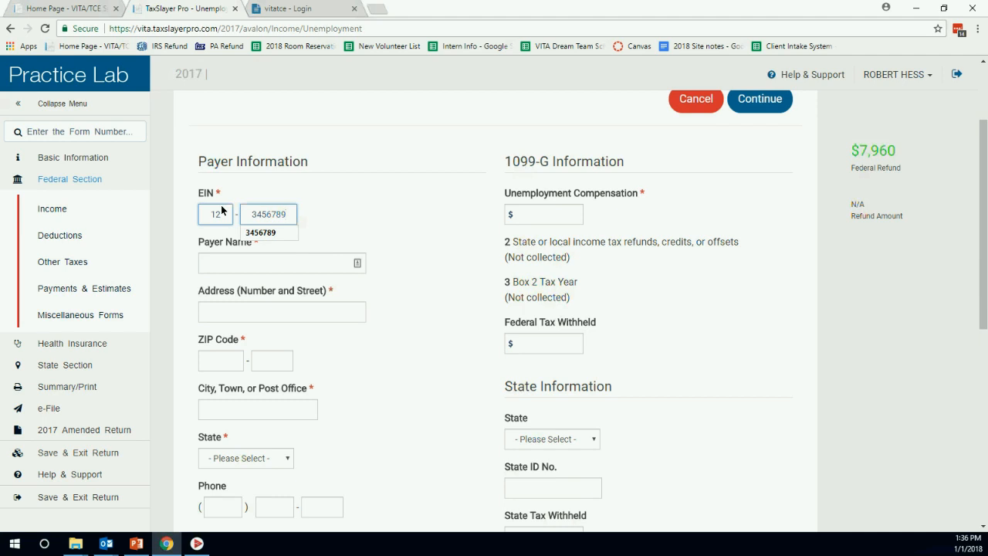
key("Down")
key("Return")
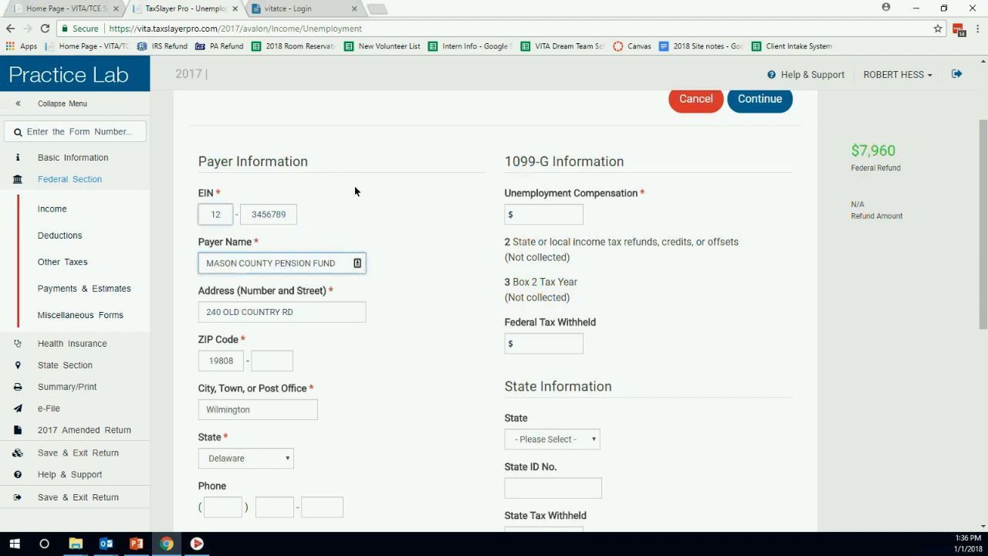
Enter $1,022 unemployment compensation and $102 federal tax withheld.
left_click(523, 215)
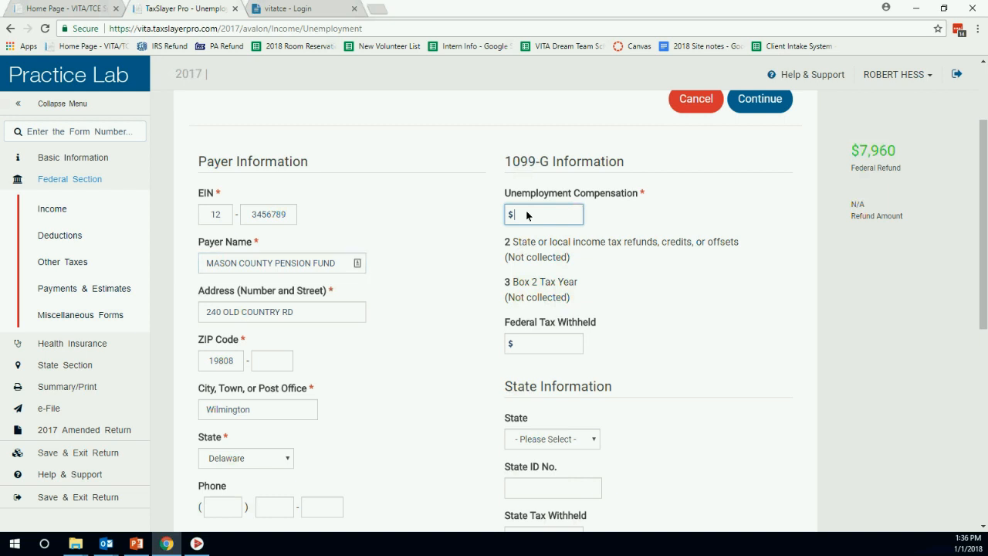
type("1082")
left_click(540, 349)
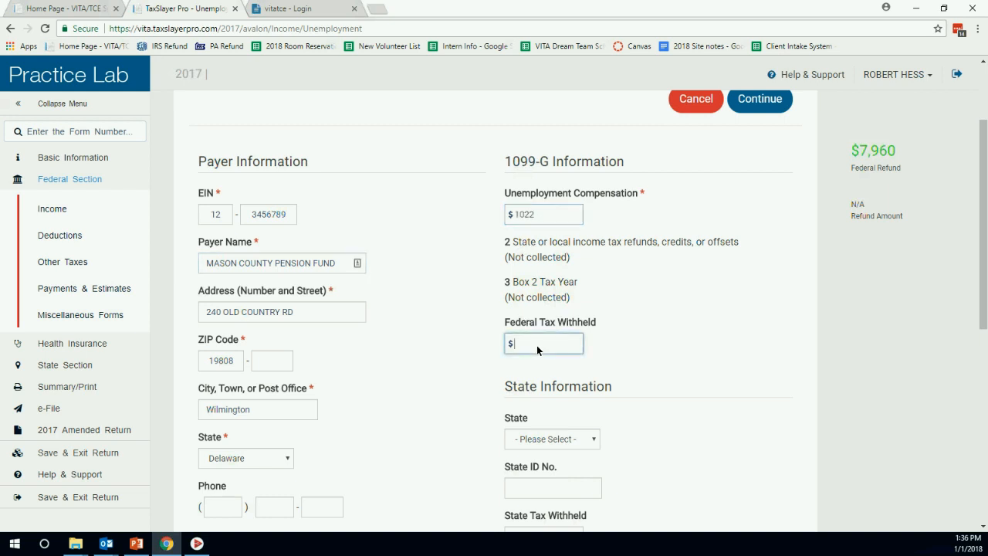
type("10")
left_click(670, 322)
scroll(294, 259, "down", 1)
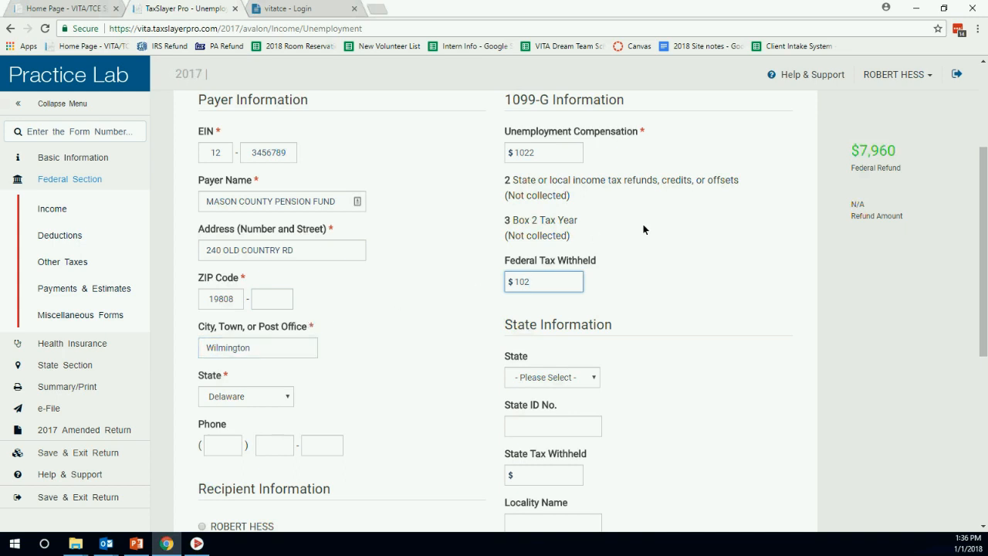
scroll(644, 229, "up", 1)
scroll(644, 229, "down", 4)
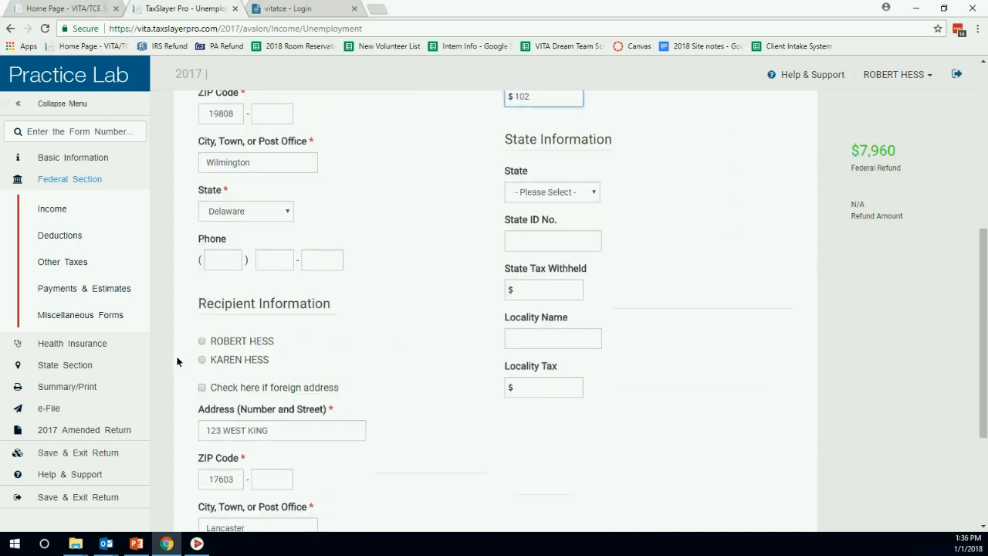
Assign the unemployment form to the spouse and save the entry.
left_click(201, 360)
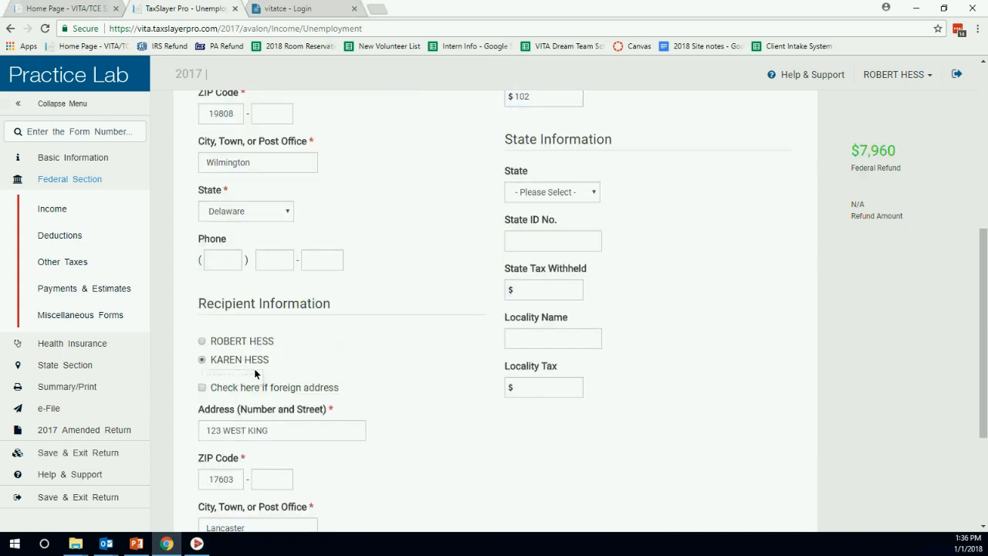
scroll(653, 236, "down", 1)
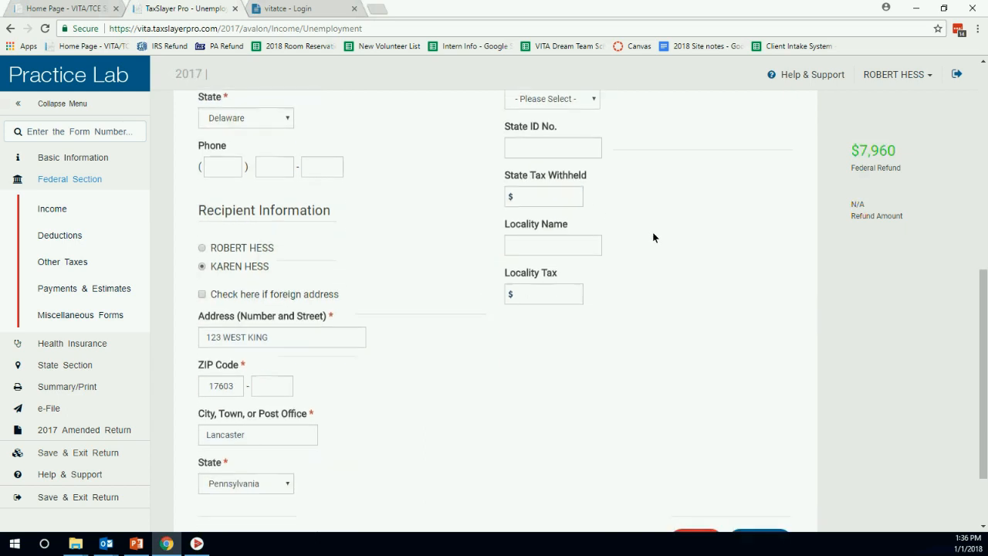
scroll(653, 236, "down", 1)
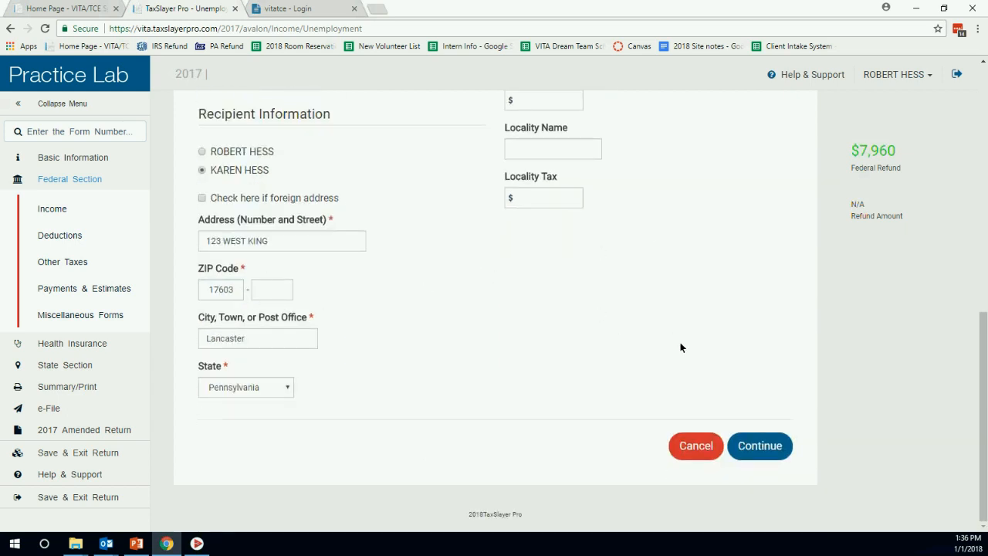
left_click(753, 445)
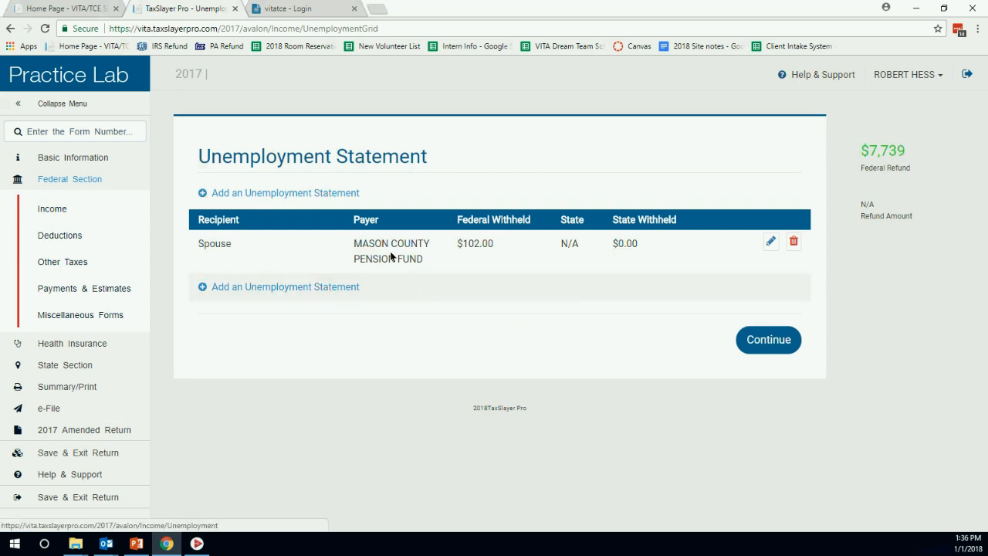
Continue past the Unemployment Statement and Unemployment Compensation pages back to the Income menu.
left_click(782, 340)
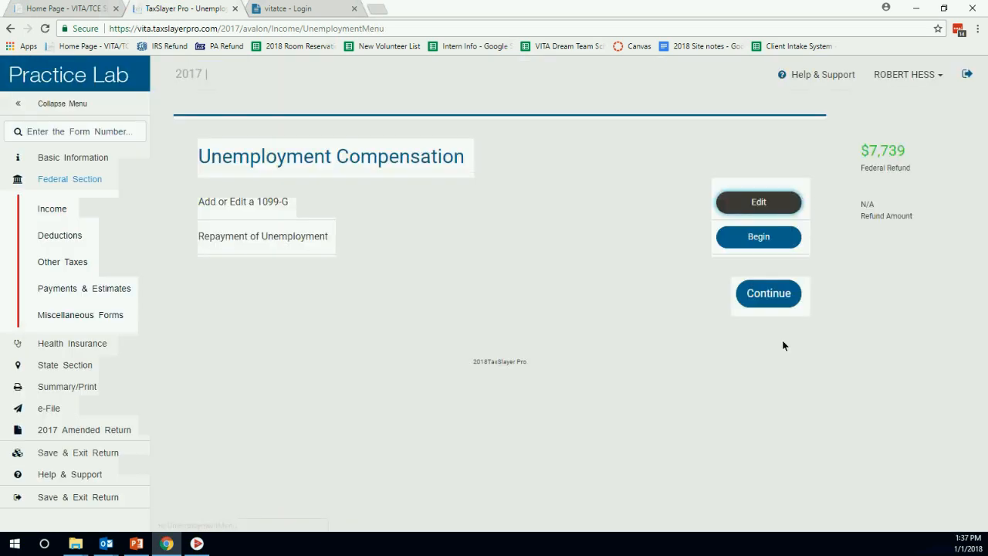
left_click(775, 297)
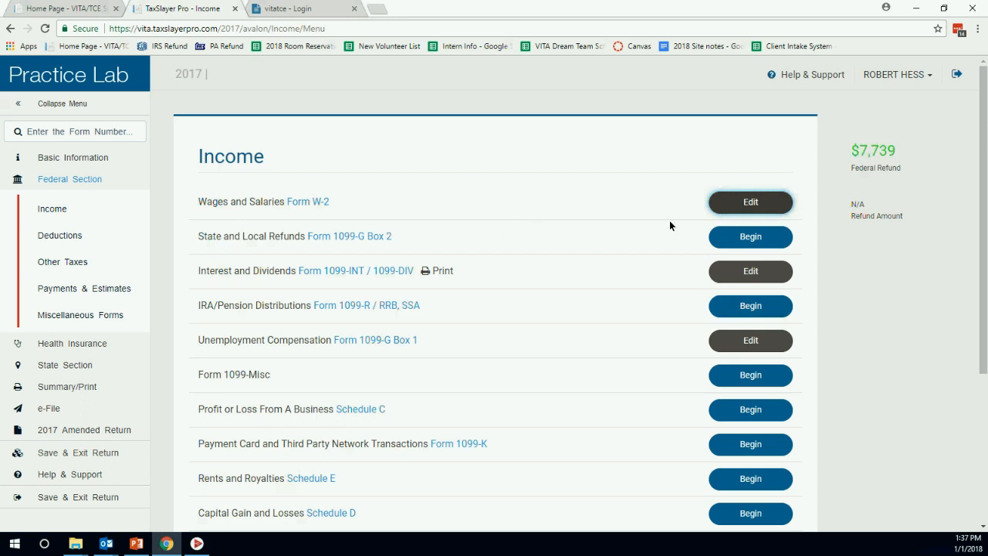
Review the income lines in the 1040 preview, then go to IRA/Pension Distributions from line 15b.
left_click(61, 387)
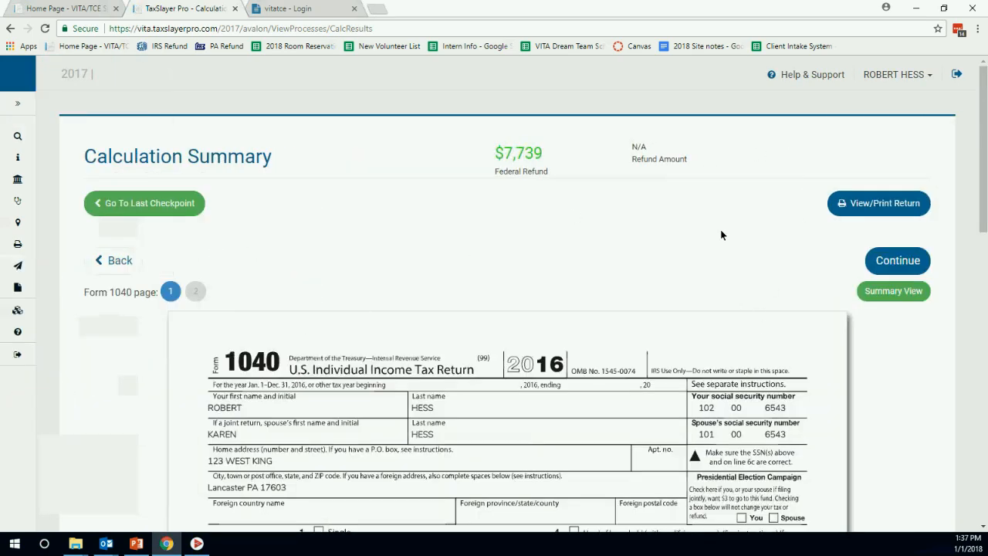
scroll(721, 235, "down", 3)
scroll(721, 244, "down", 5)
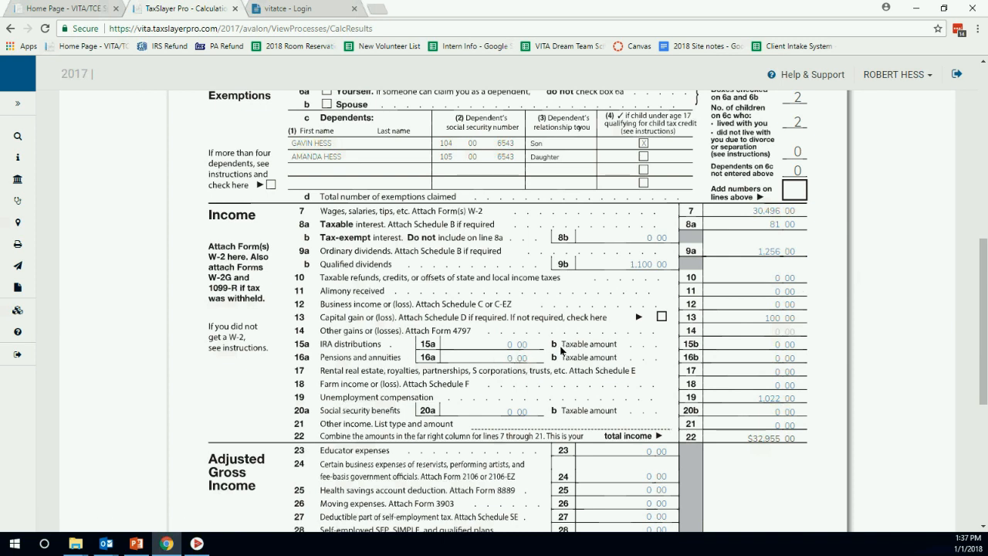
left_click(784, 349)
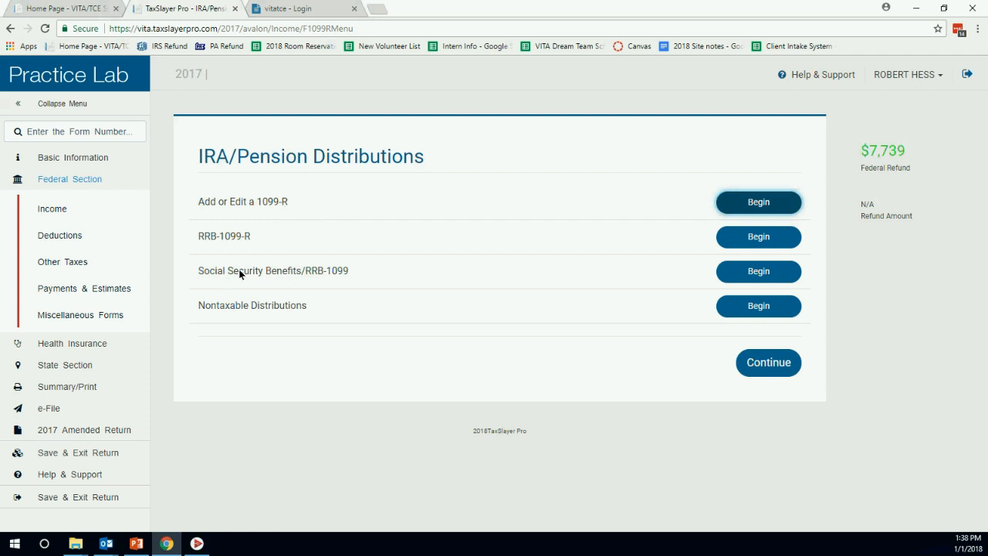
Add a new 1099-R for the spouse and auto-fill the Mason County Pension Fund payer from its ID.
left_click(774, 202)
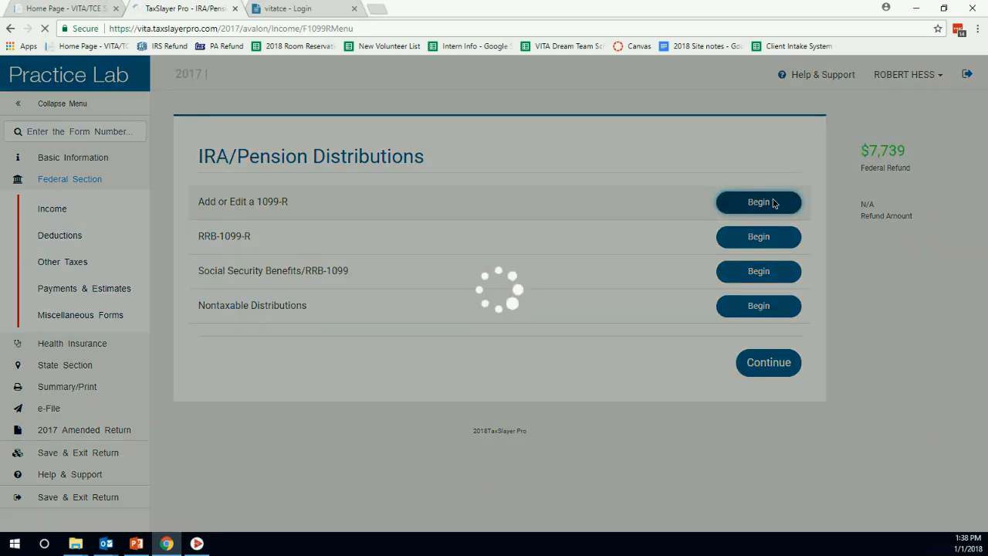
scroll(444, 268, "down", 3)
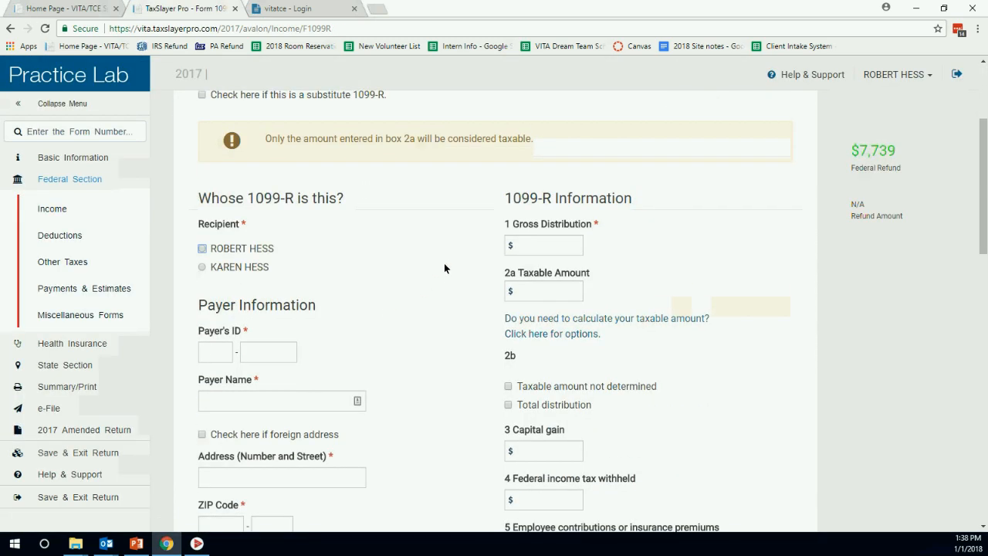
scroll(444, 268, "down", 1)
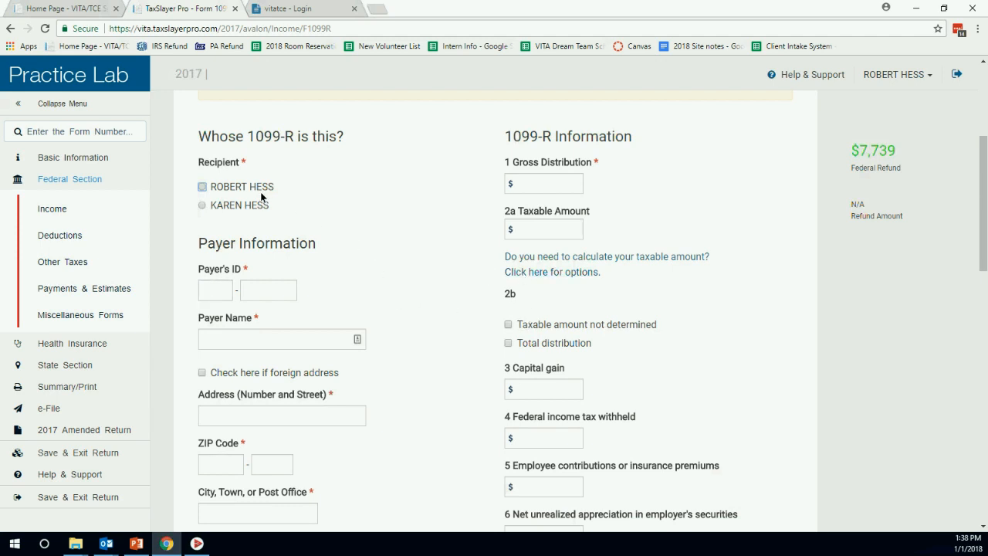
left_click(202, 206)
left_click(214, 291)
type("1")
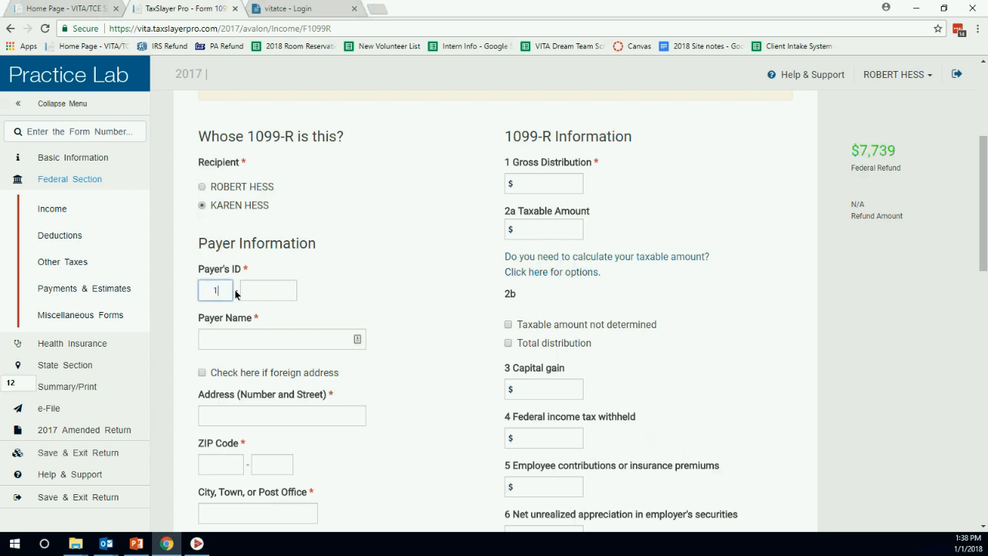
type("2-3456789")
key("Tab")
Enter a $5,621 gross distribution, with $5,621 as the taxable amount.
left_click(529, 186)
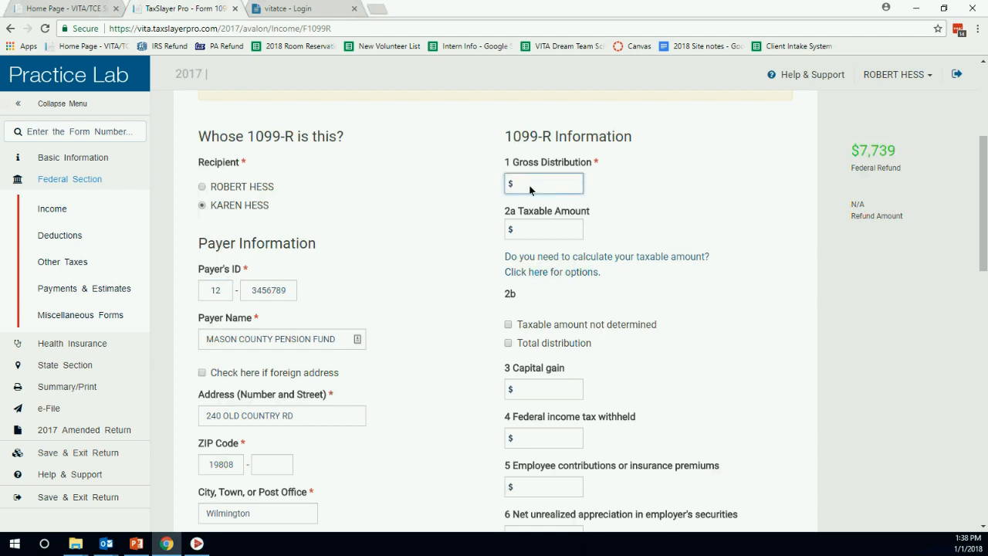
type("5621")
key("Tab")
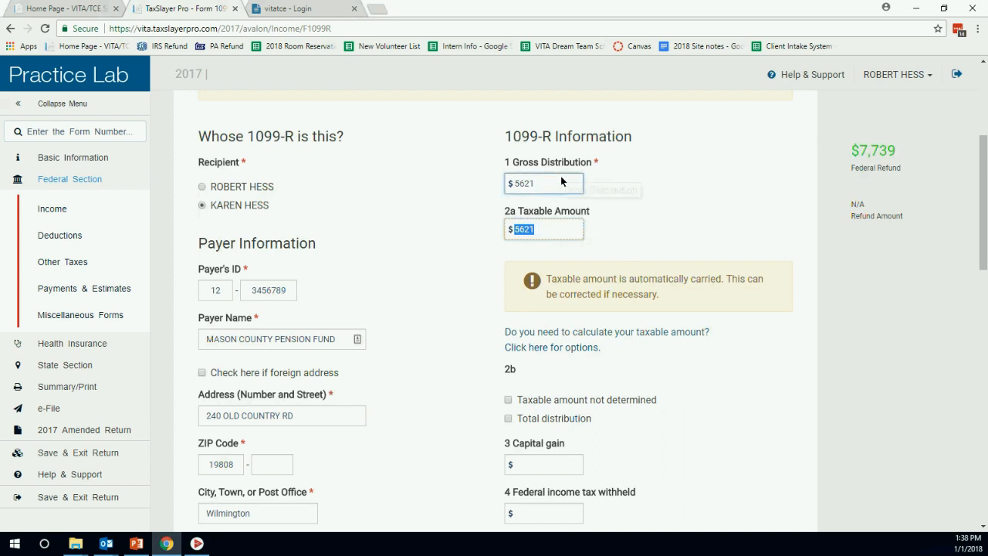
left_click(554, 228)
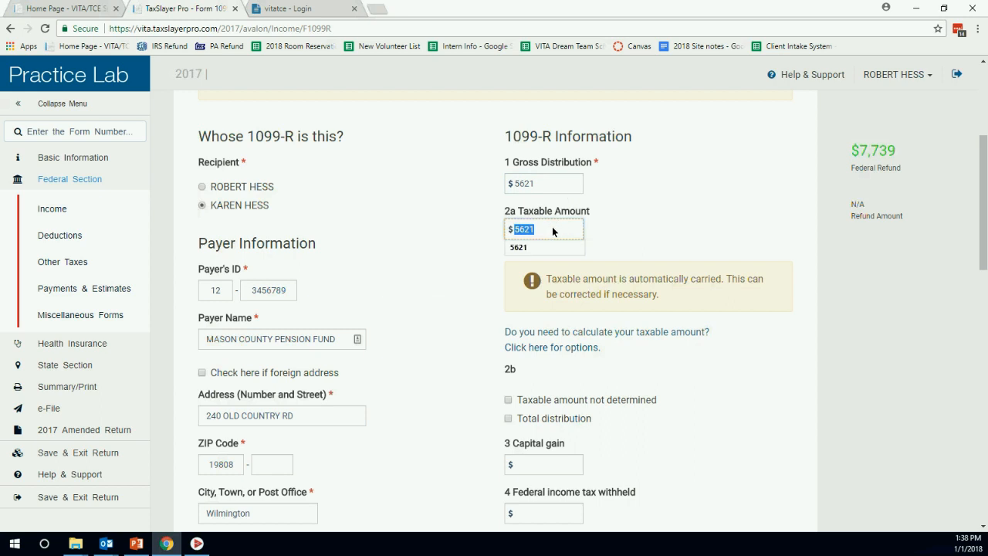
left_click(665, 173)
scroll(664, 181, "down", 3)
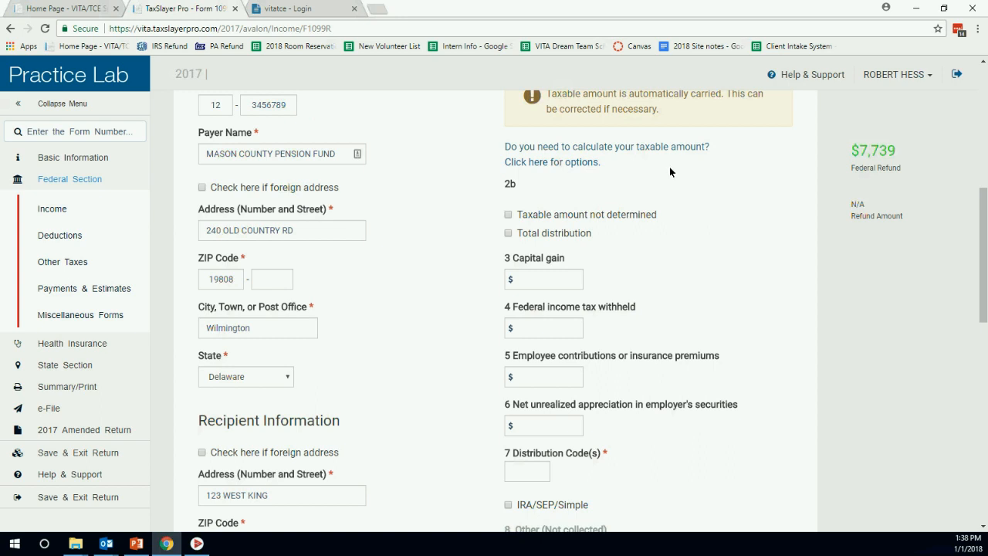
Enter $562 federal tax withheld and distribution code 7, and check IRA/SEP/Simple.
left_click(569, 335)
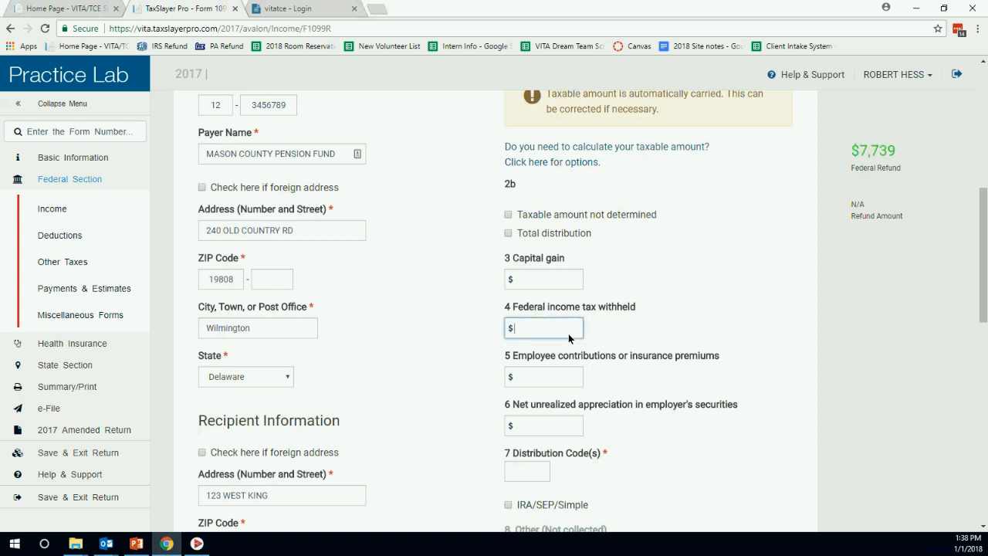
type("562")
scroll(631, 301, "down", 2)
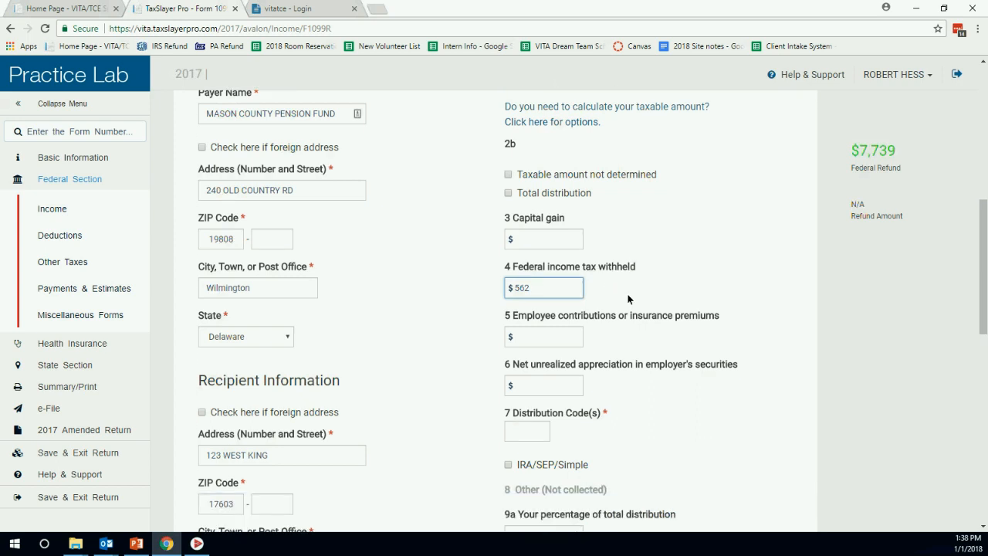
left_click(526, 353)
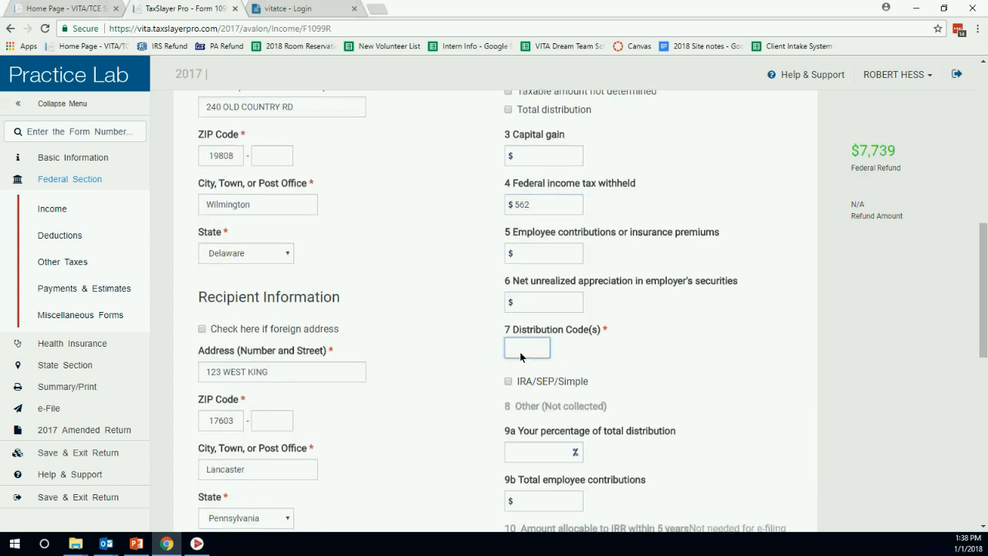
type("7")
left_click(508, 381)
scroll(614, 318, "down", 2)
scroll(614, 320, "up", 6)
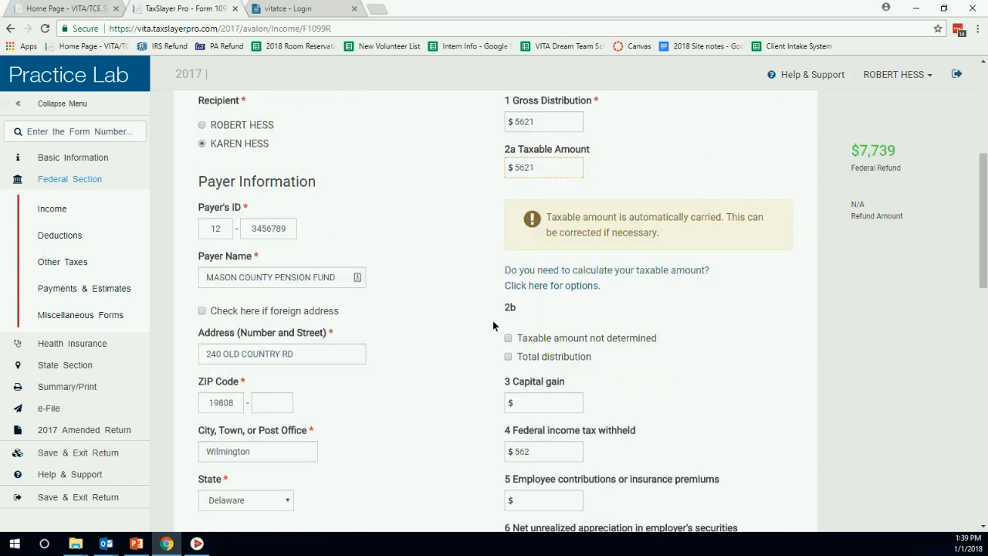
scroll(645, 289, "down", 10)
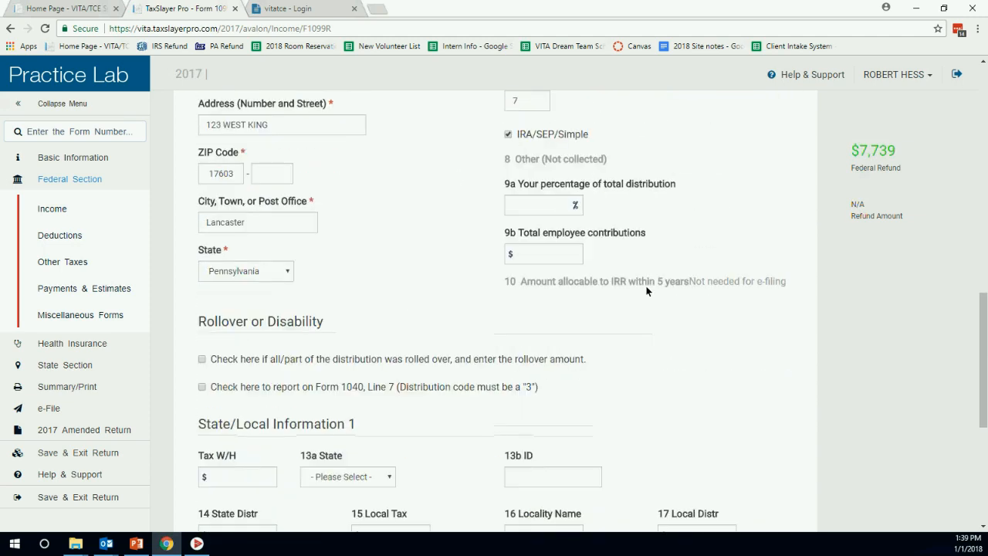
scroll(650, 293, "down", 2)
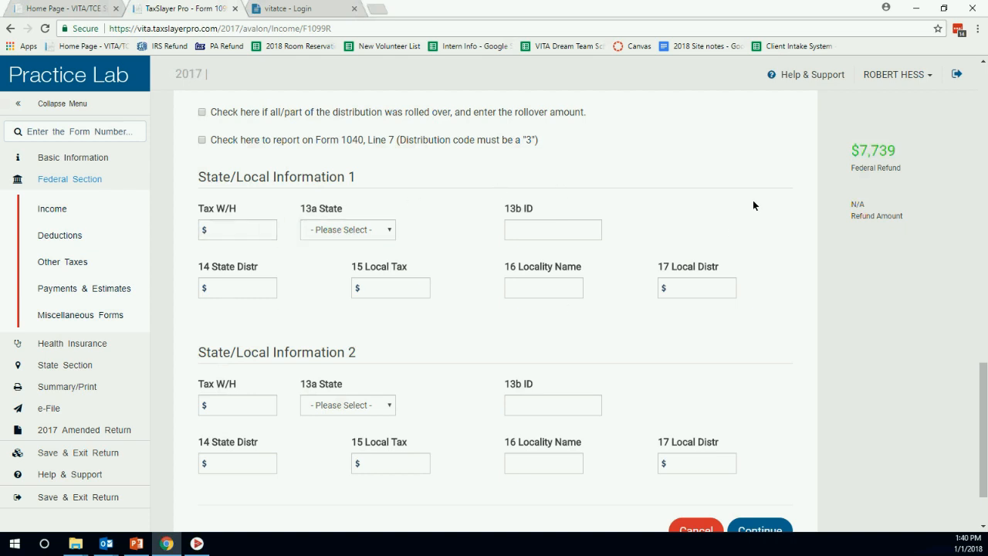
Save the spouse's $5,621 Mason County Pension Fund 1099-R and leave the 1099-R list.
scroll(772, 309, "down", 2)
left_click(758, 449)
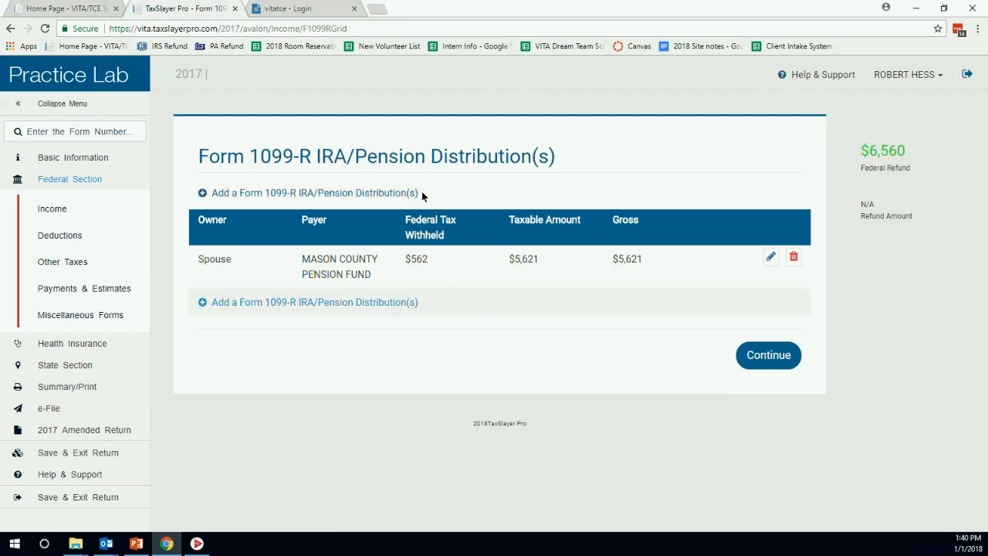
left_click(766, 363)
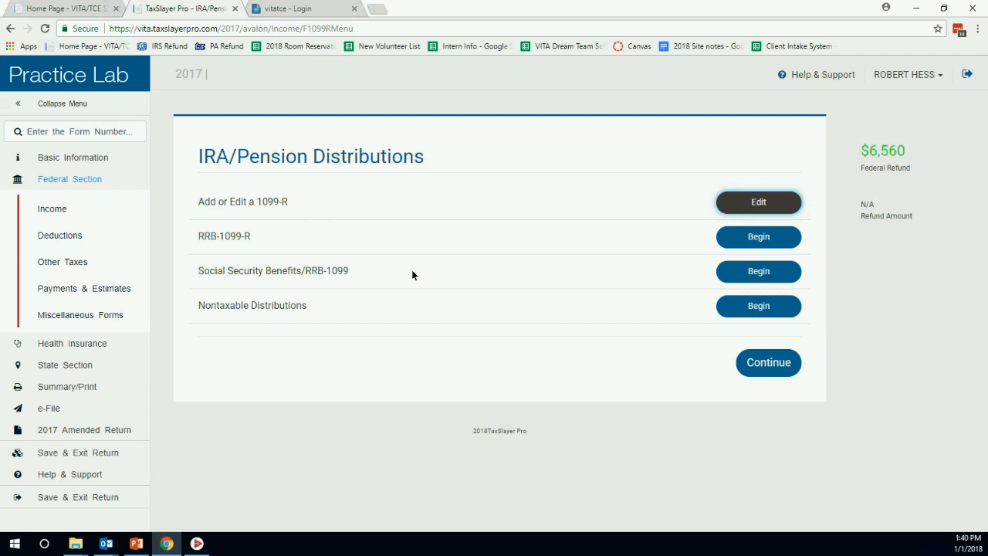
Enter the spouse's SSA-1099 with $5,000 benefits, $500 withheld and $1,200 Medicare premiums, and save it.
left_click(722, 276)
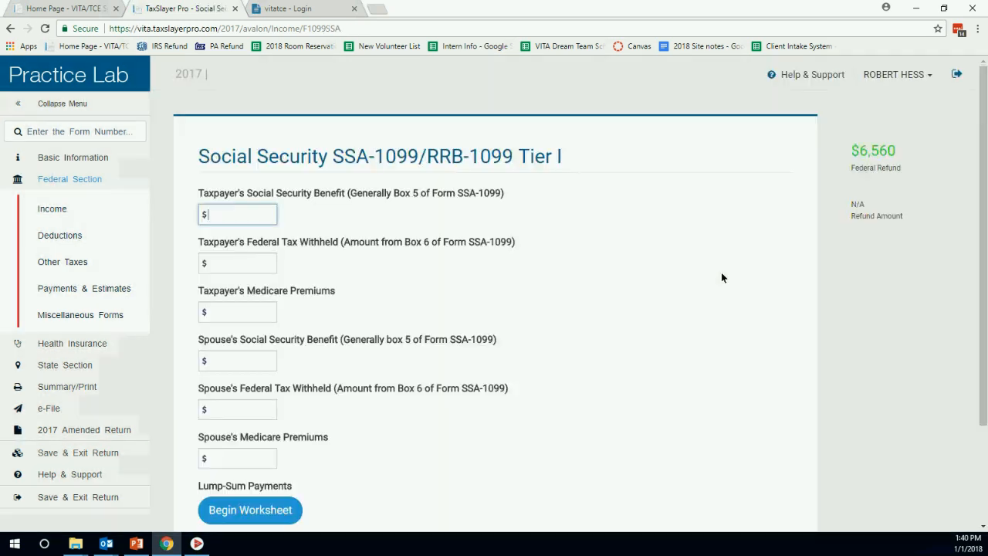
scroll(637, 251, "down", 1)
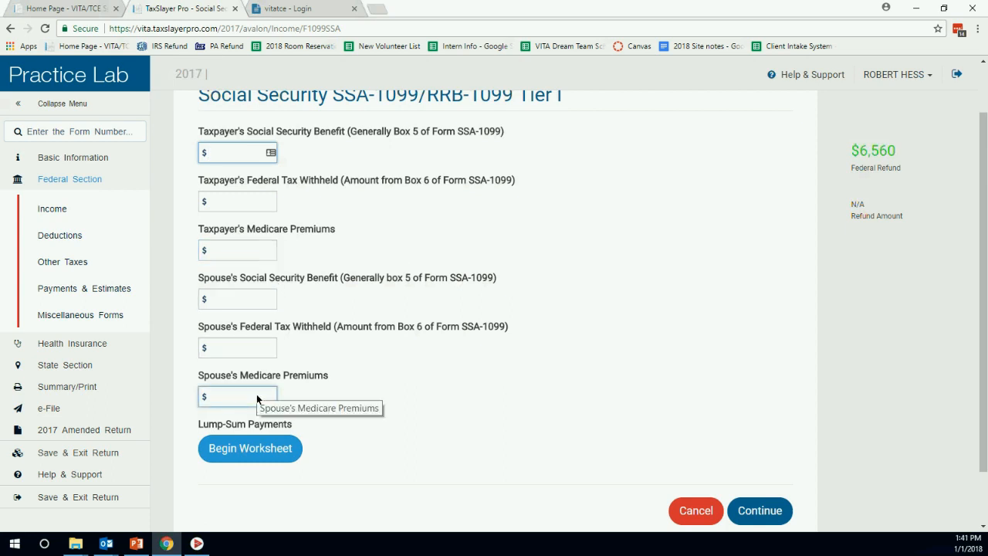
left_click(242, 297)
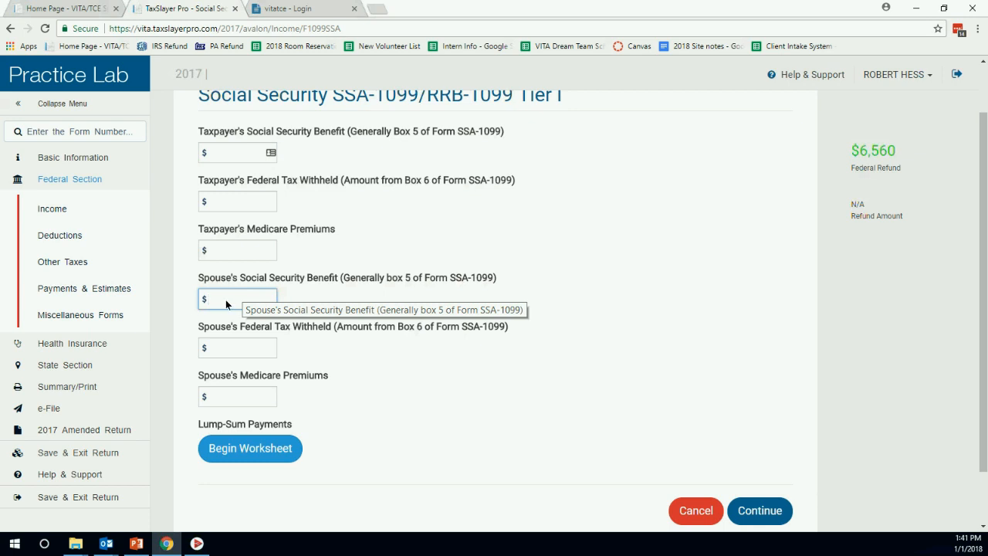
type("5000")
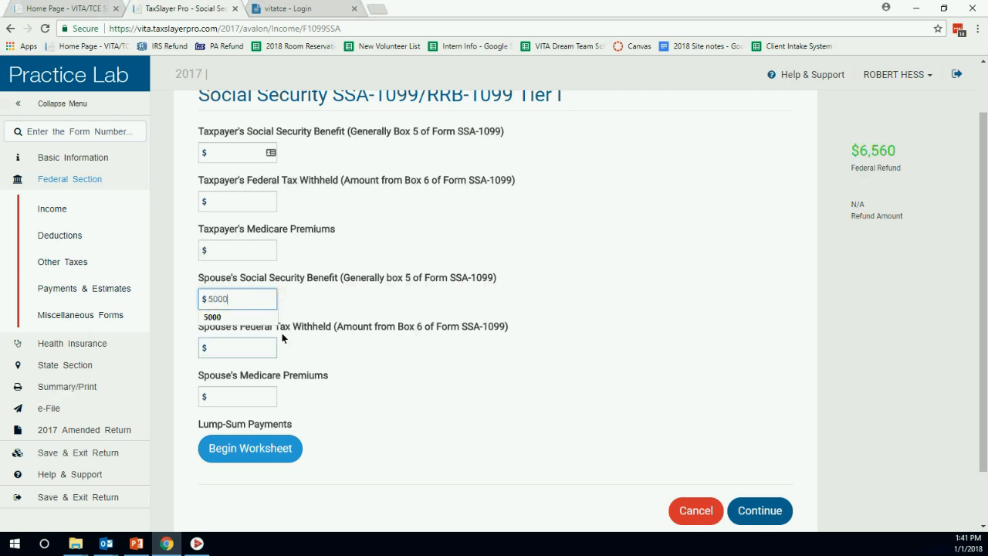
left_click(267, 352)
type("500")
left_click(248, 390)
type("1200")
key("Escape")
key("shift+Tab")
left_click(439, 326)
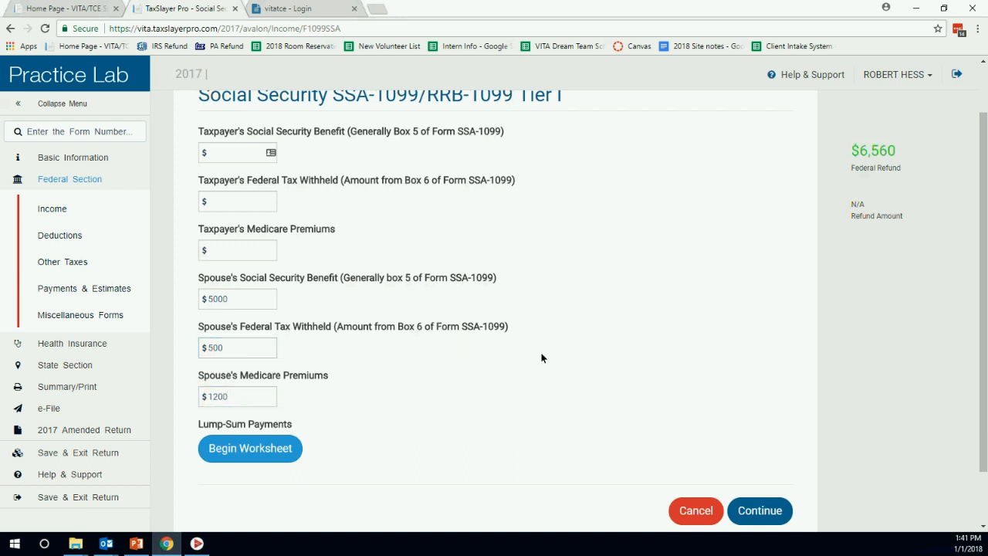
left_click(747, 511)
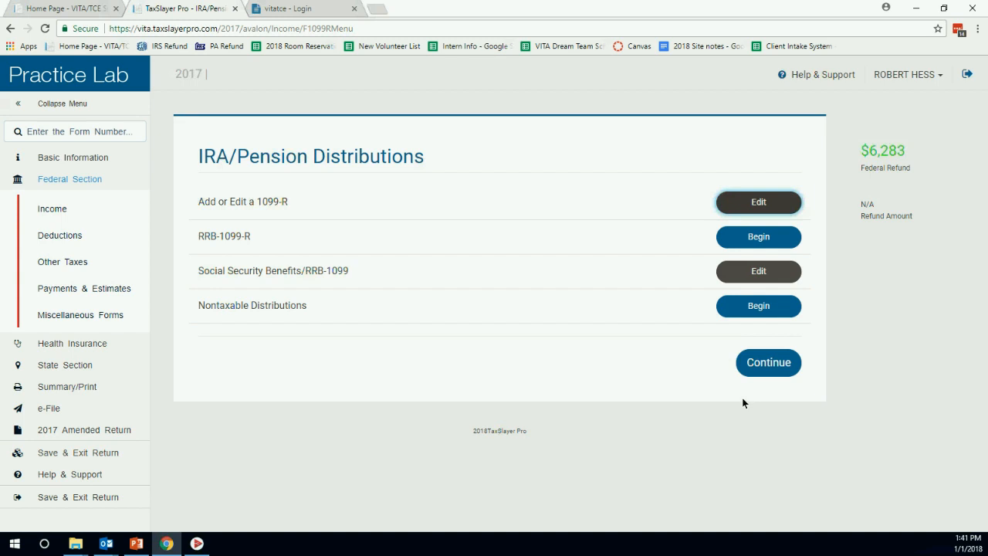
Leave the pension and income menus and choose to enter deductions yourself.
left_click(746, 369)
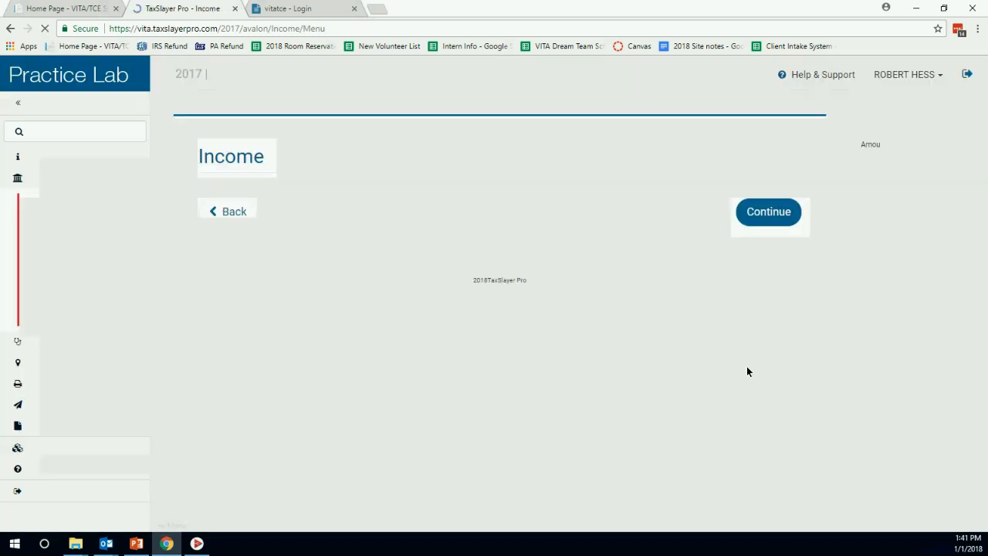
scroll(607, 253, "down", 3)
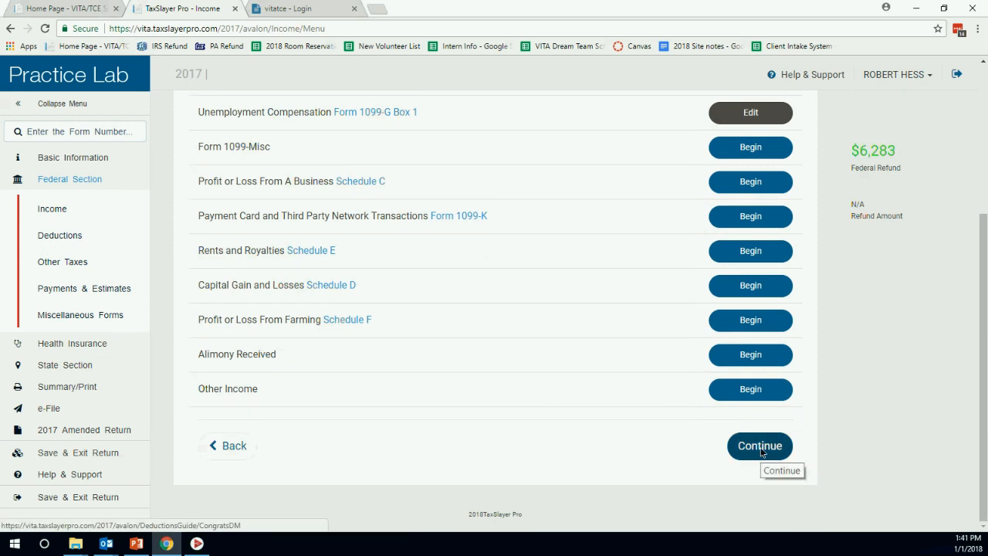
left_click(765, 447)
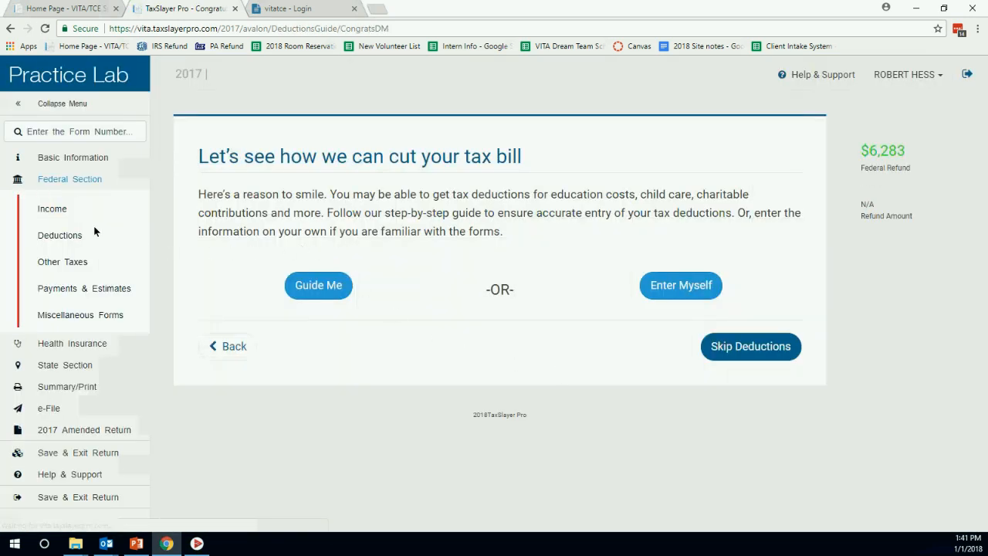
left_click(651, 286)
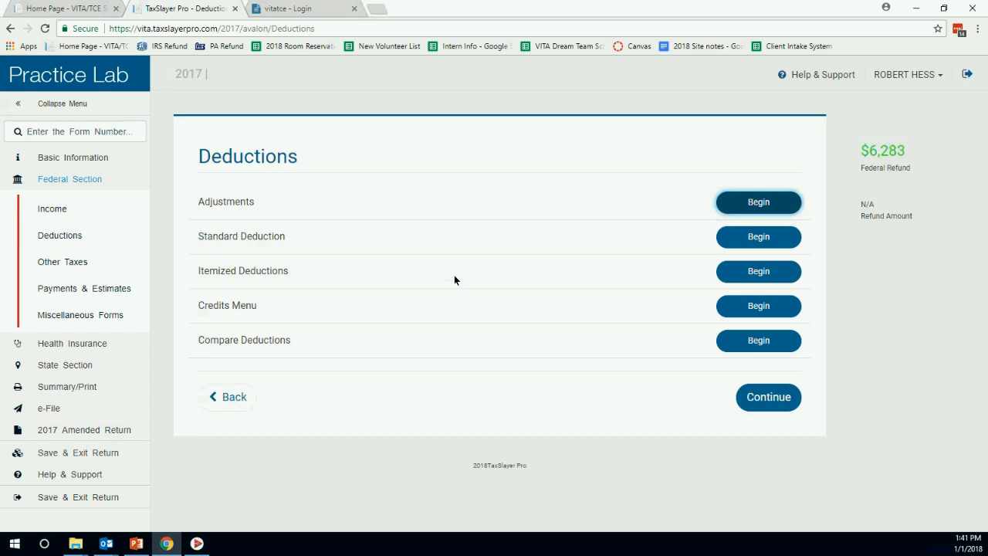
left_click(95, 135)
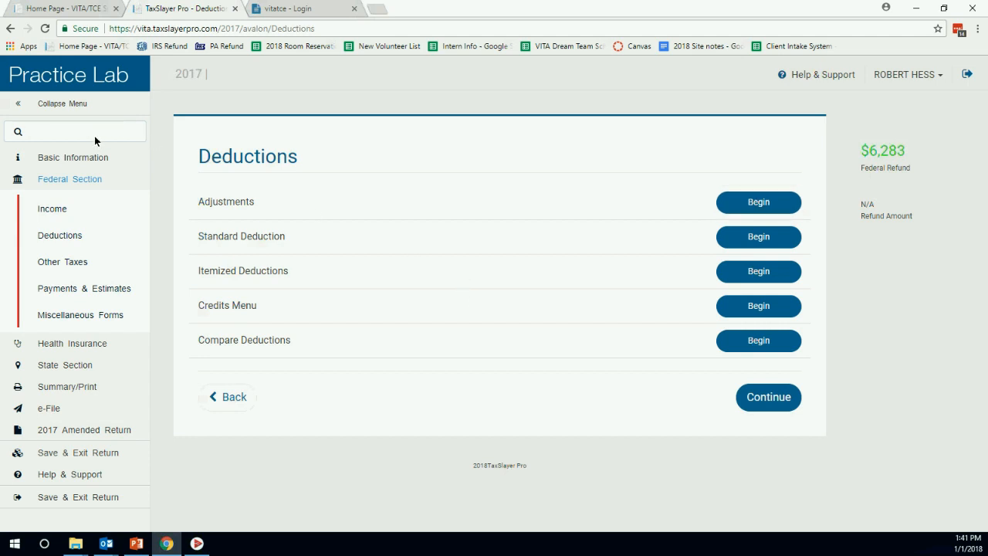
Find Form 1098-E by number, enter $450 of student loan interest, and save it.
type("1098E")
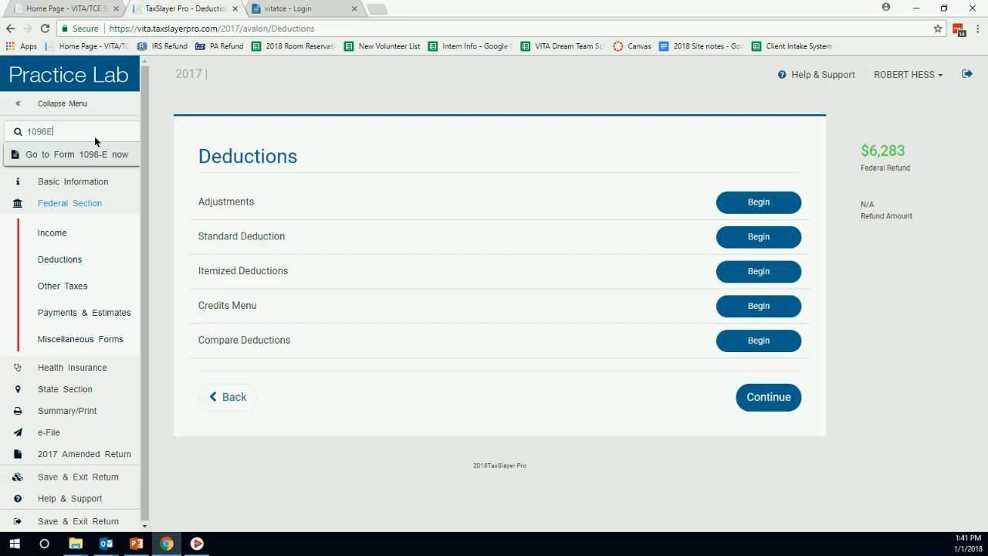
left_click(84, 154)
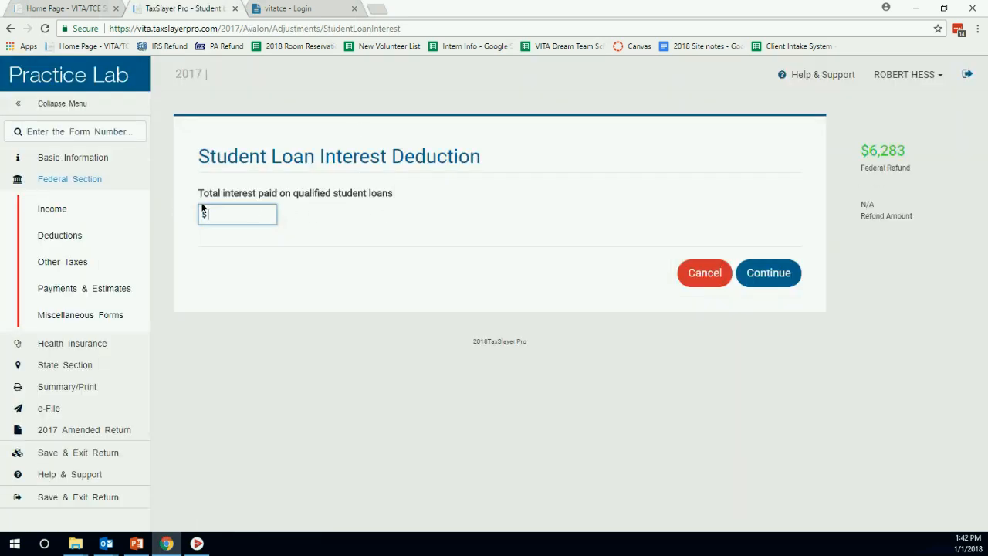
type("450")
left_click(766, 273)
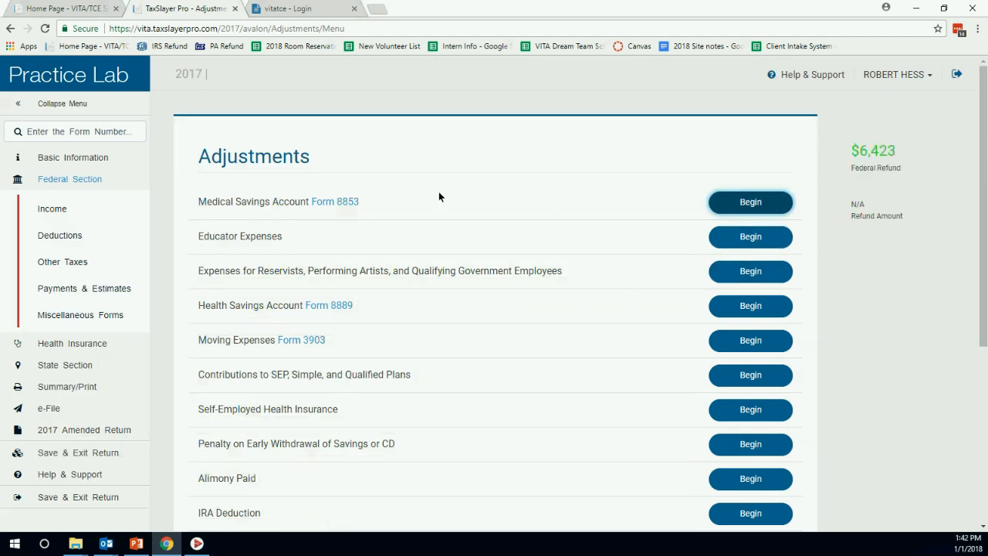
Confirm student loan interest is saved, then search 1098T to open the Form 8863 Educational Credit page.
scroll(440, 197, "down", 1)
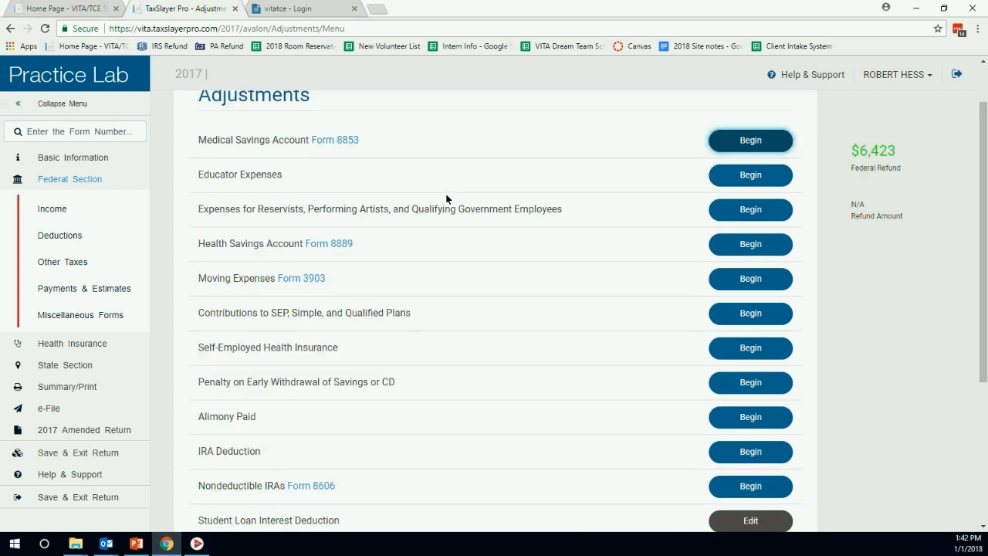
scroll(450, 197, "up", 1)
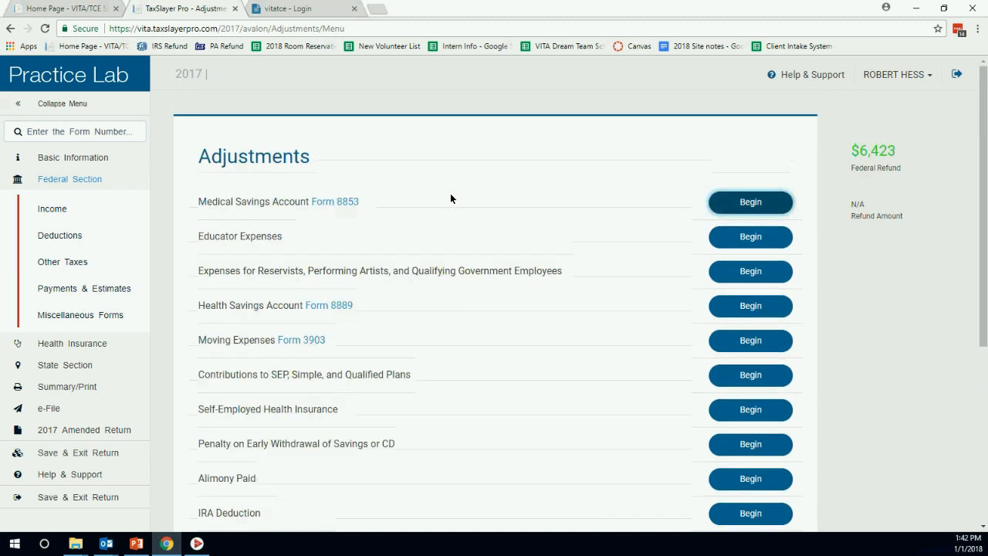
left_click(77, 132)
type("1098")
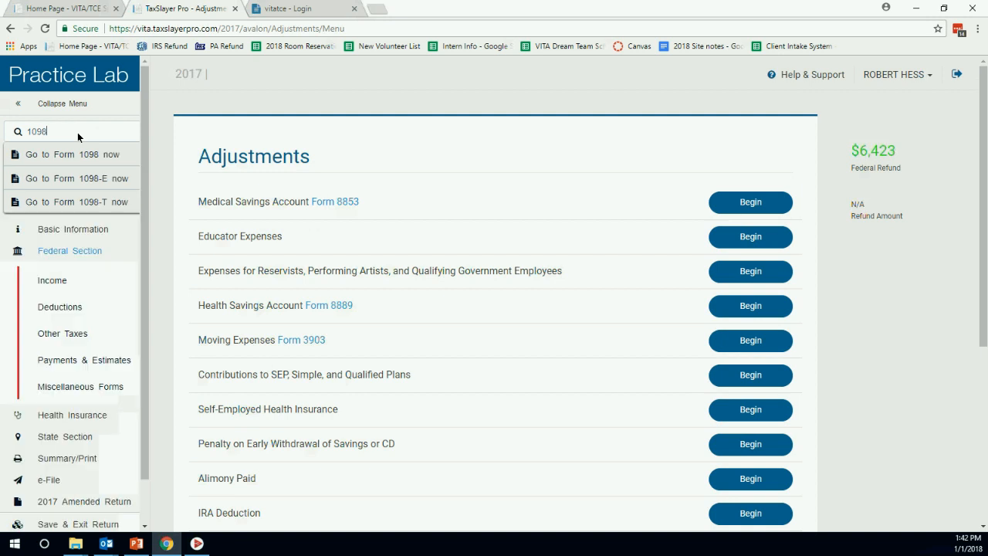
type("T")
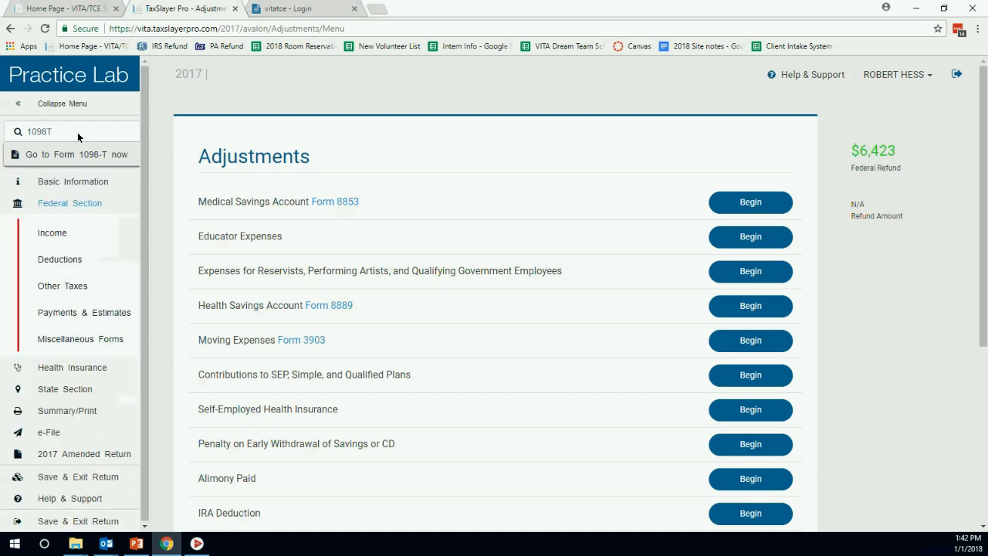
left_click(73, 152)
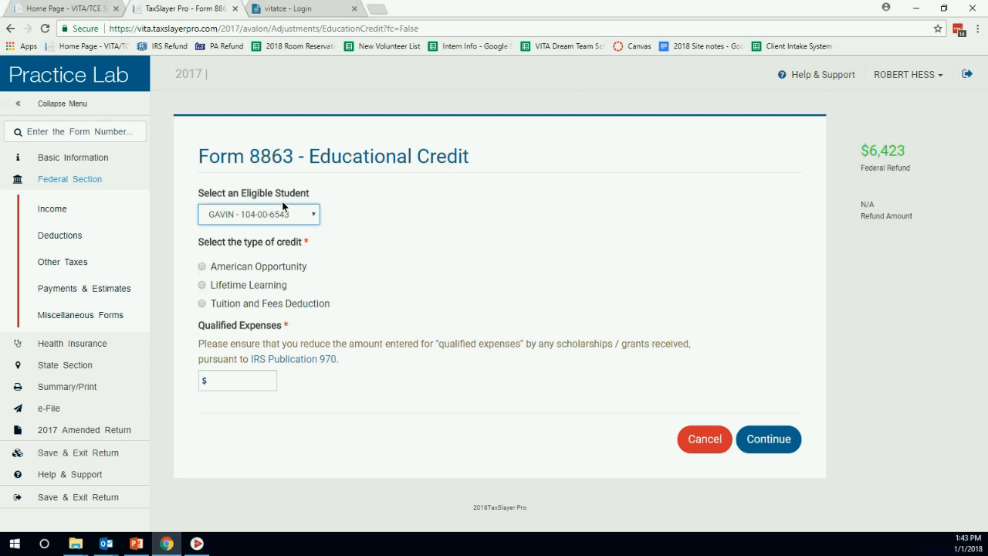
Select the second eligible student and choose the American Opportunity credit.
left_click(312, 217)
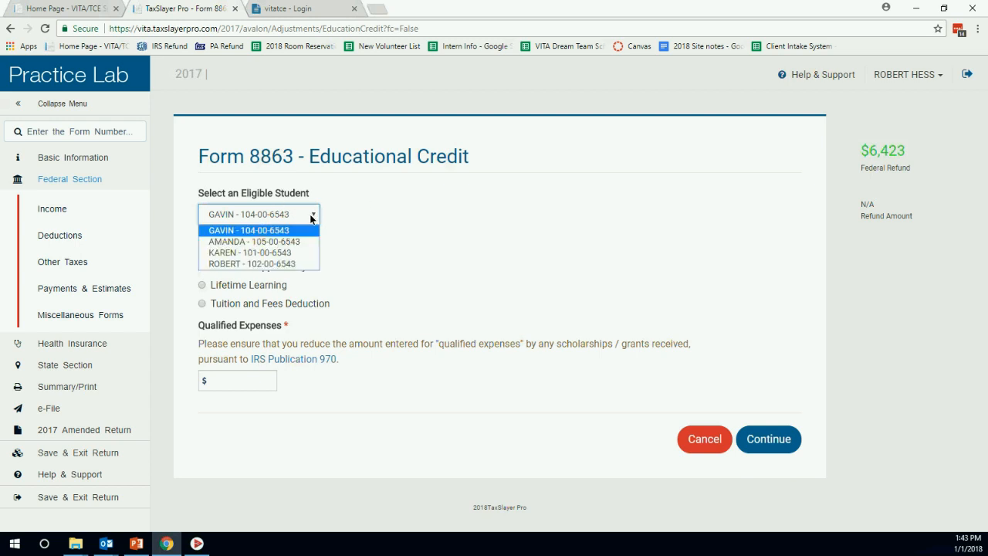
left_click(305, 241)
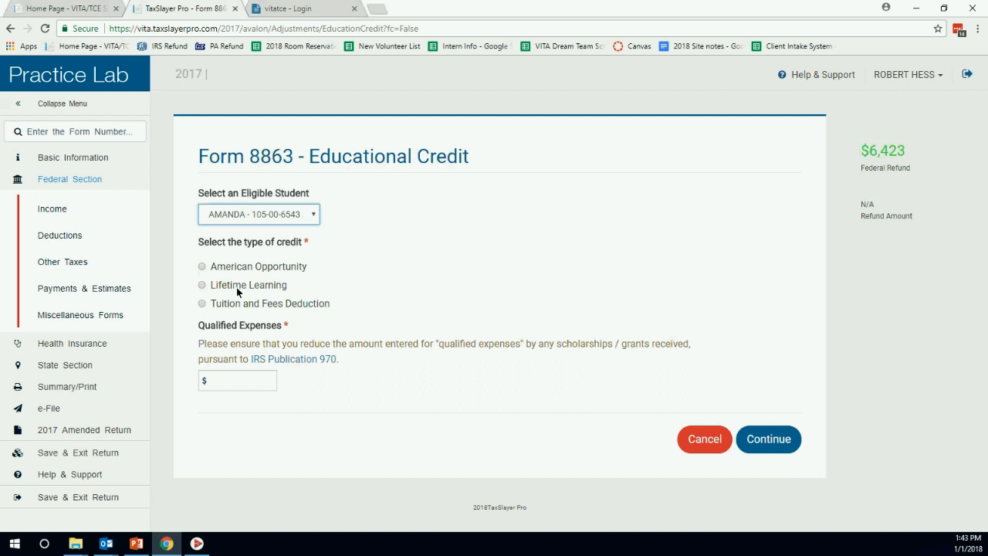
left_click(203, 267)
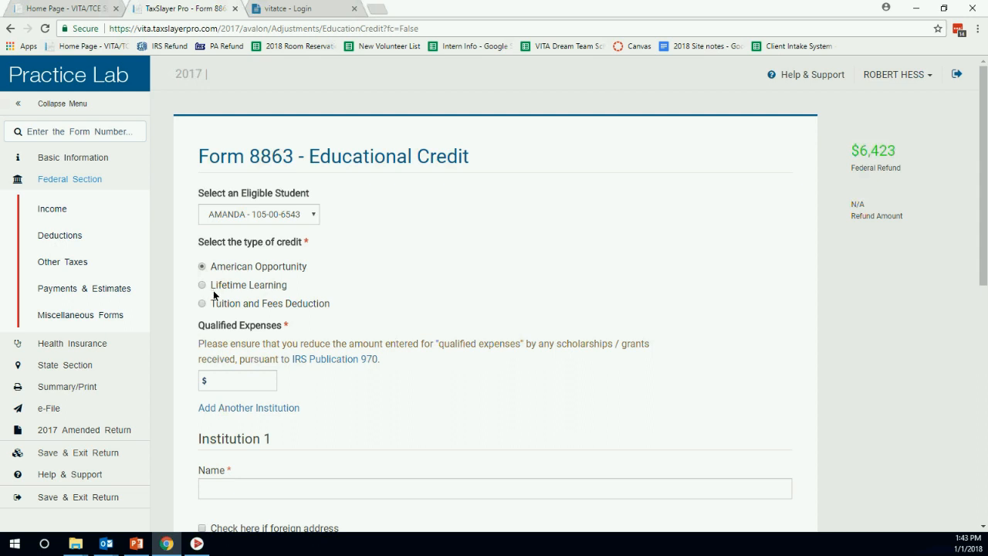
scroll(363, 247, "down", 3)
Enter $4,000 as the student's qualified expenses.
left_click(263, 256)
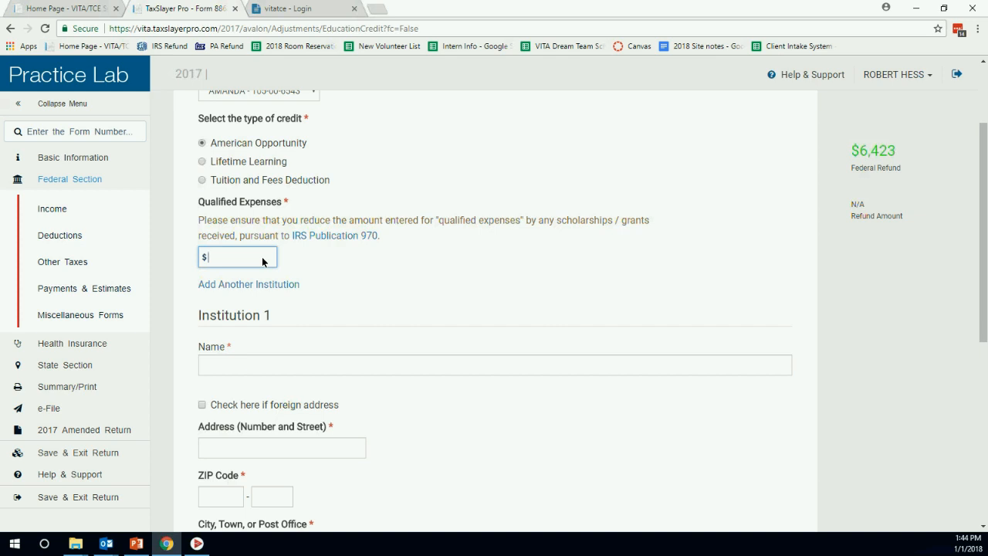
type("7000")
key("BackSpace")
key("BackSpace")
key("BackSpace")
key("BackSpace")
type("4000")
left_click(384, 268)
scroll(323, 260, "down", 1)
scroll(324, 265, "down", 3)
Enter Clark University as the institution at 319 UNIVERSITY DRIVE, ZIP 17601.
left_click(258, 122)
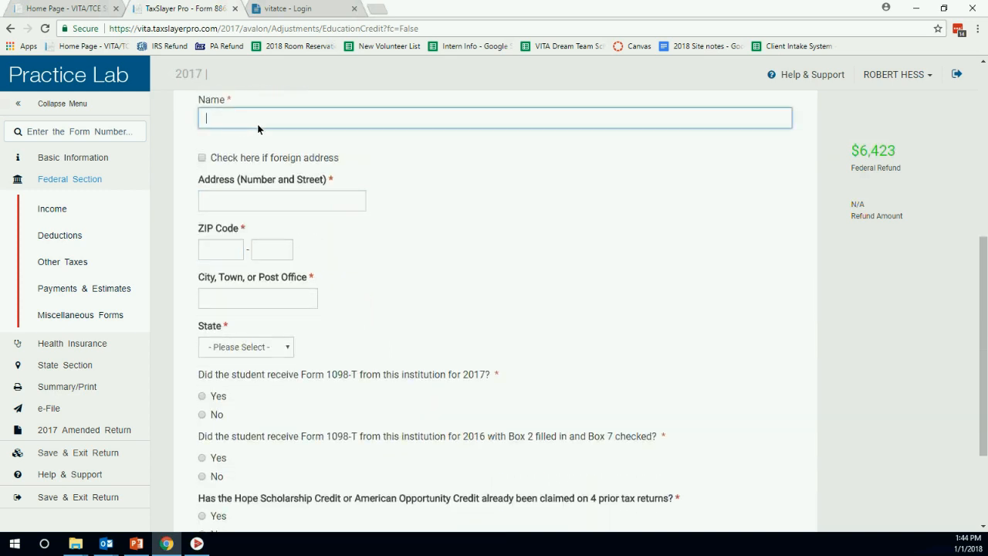
type("CLARK UNIVERSITY")
left_click(250, 202)
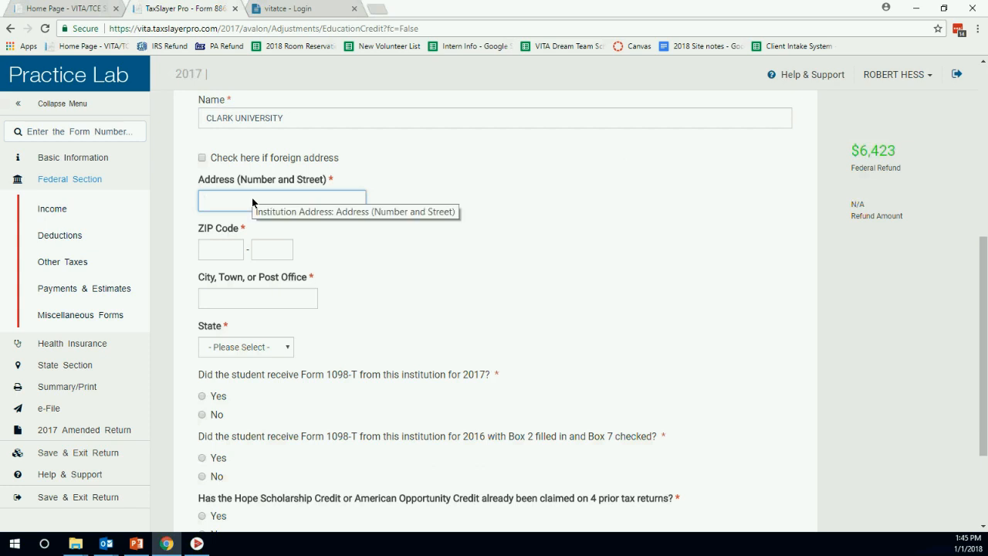
type("319")
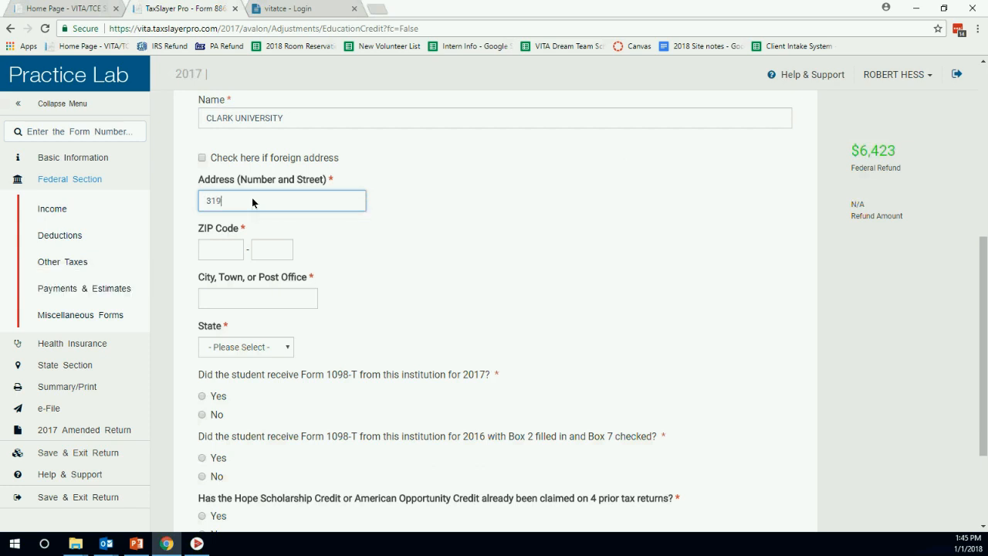
type(" UNIVERSITY DRIVE")
left_click(234, 249)
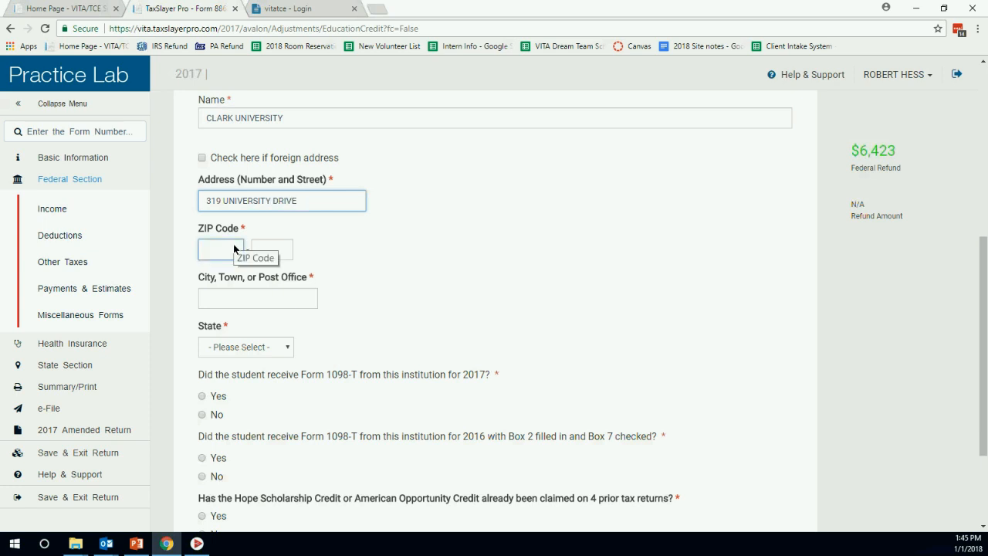
left_click(234, 248)
type("17601")
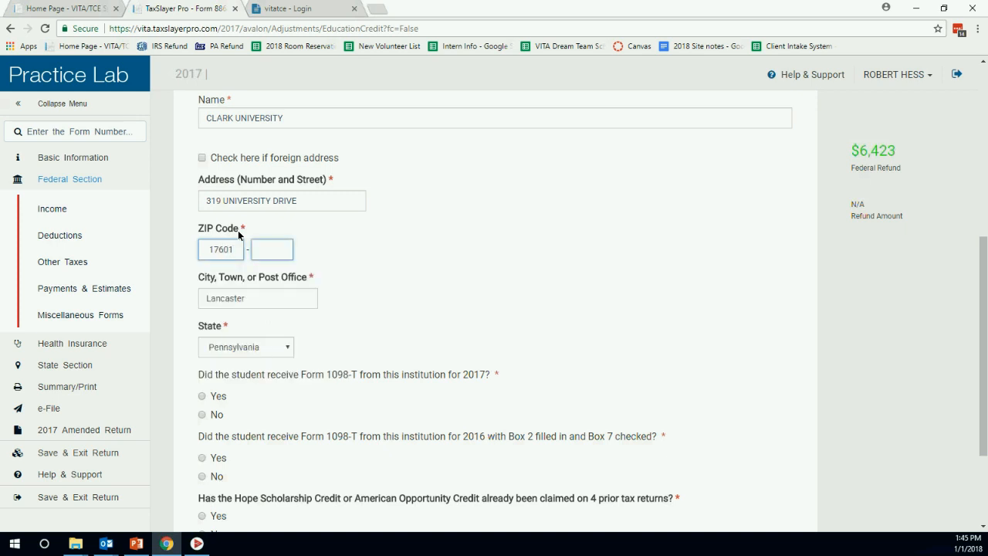
Answer Yes to receiving Form 1098-T for 2017 and 2016.
scroll(355, 207, "down", 2)
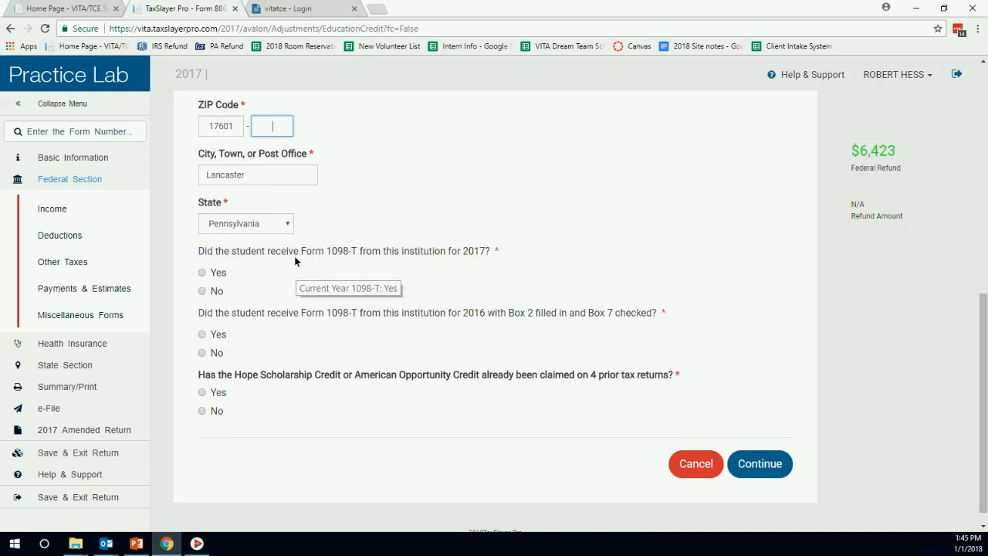
left_click(201, 273)
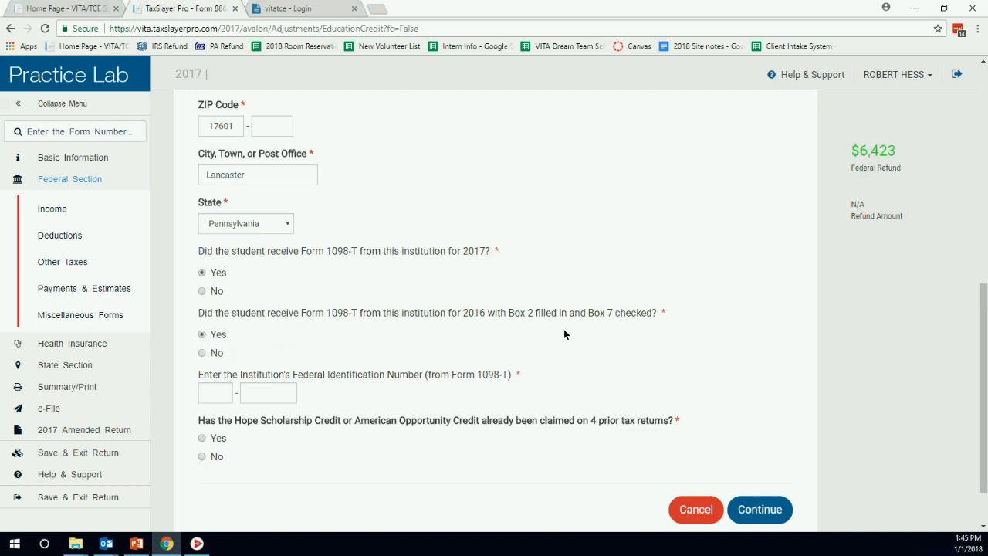
scroll(564, 334, "down", 1)
Enter the institution's EIN 20-6123456.
left_click(212, 330)
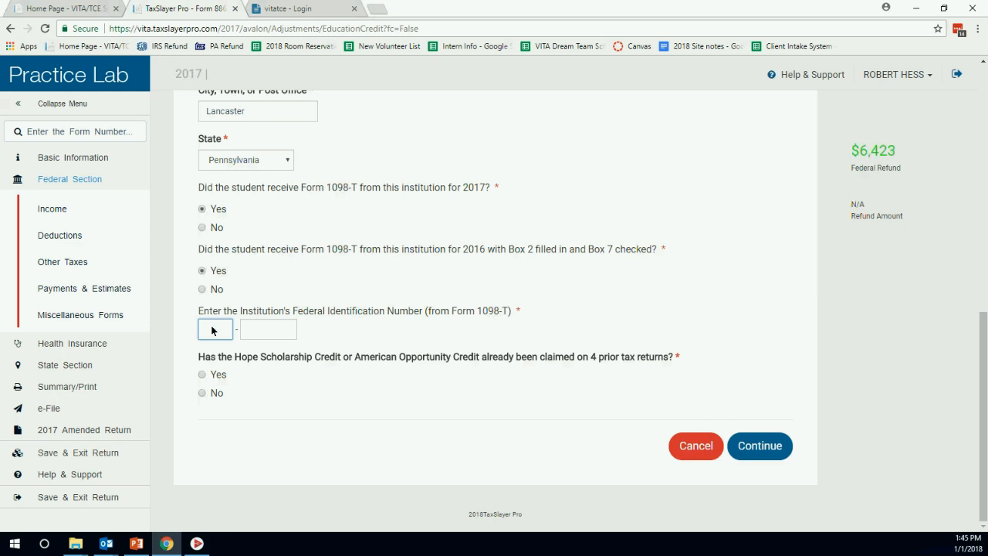
type("206")
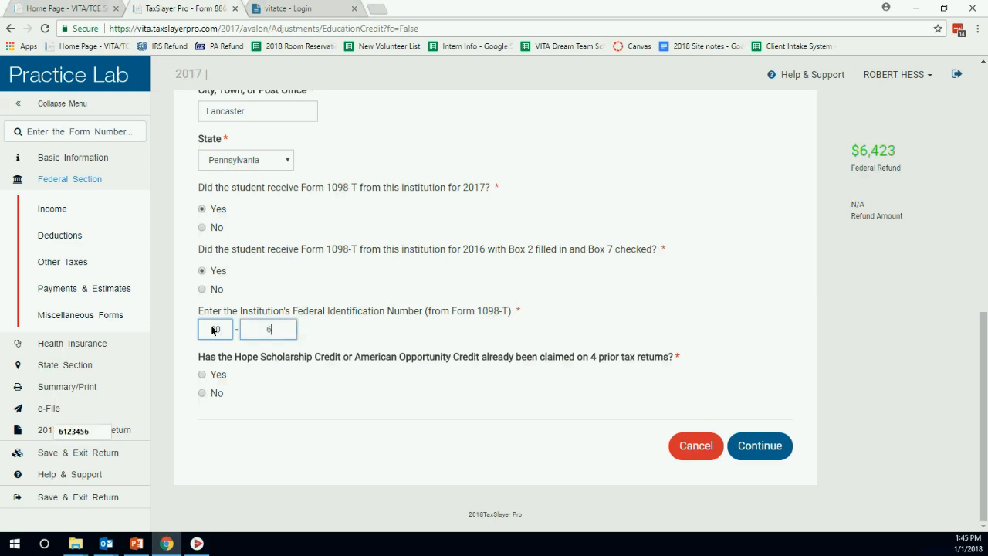
type("123456")
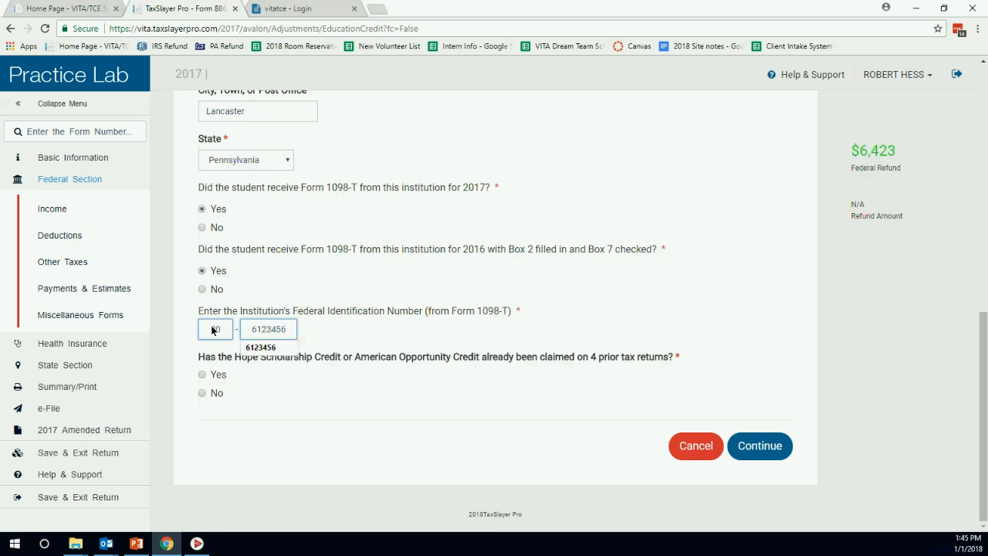
left_click(274, 272)
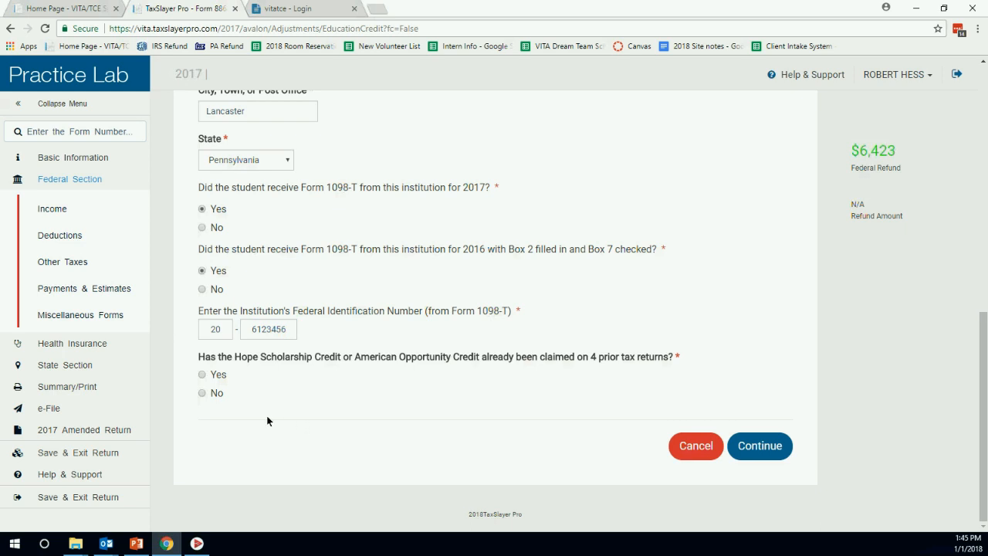
Answer No to prior credit claims, Yes to half-time enrollment, No to four years completed.
left_click(202, 393)
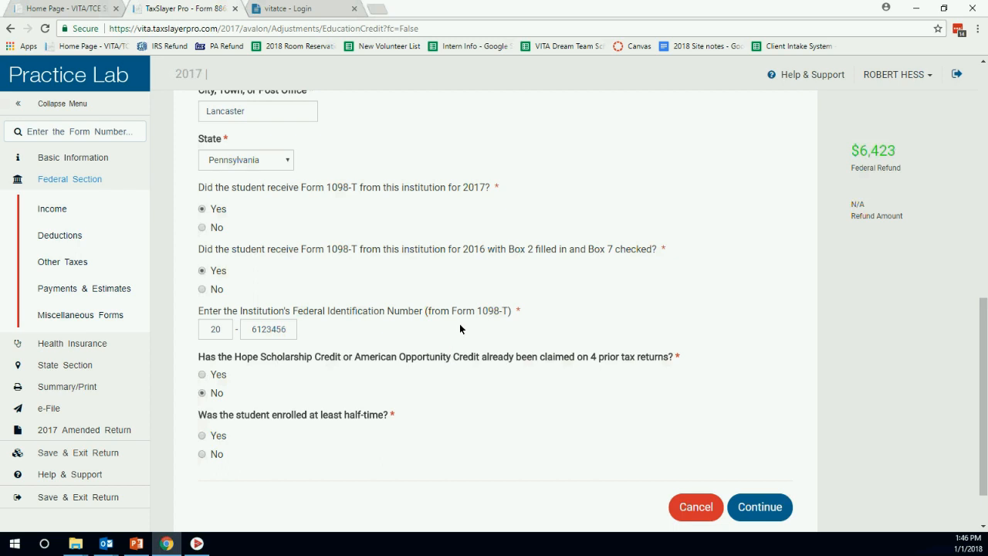
scroll(376, 363, "down", 1)
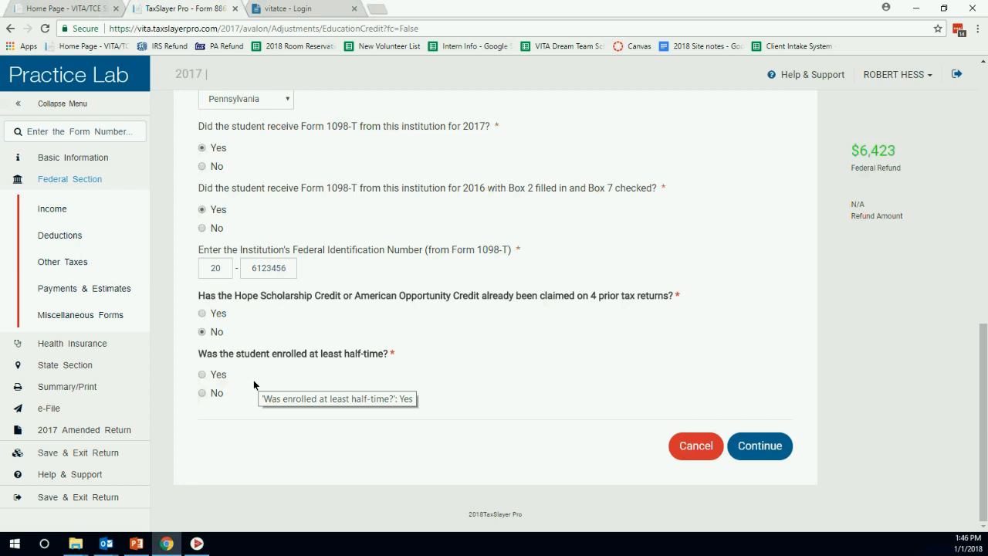
left_click(202, 374)
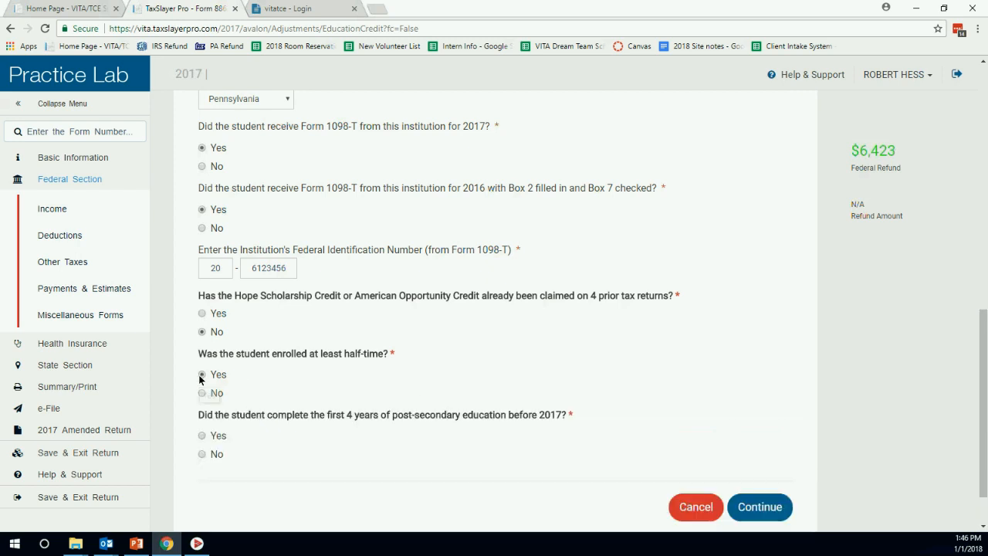
scroll(311, 337, "down", 1)
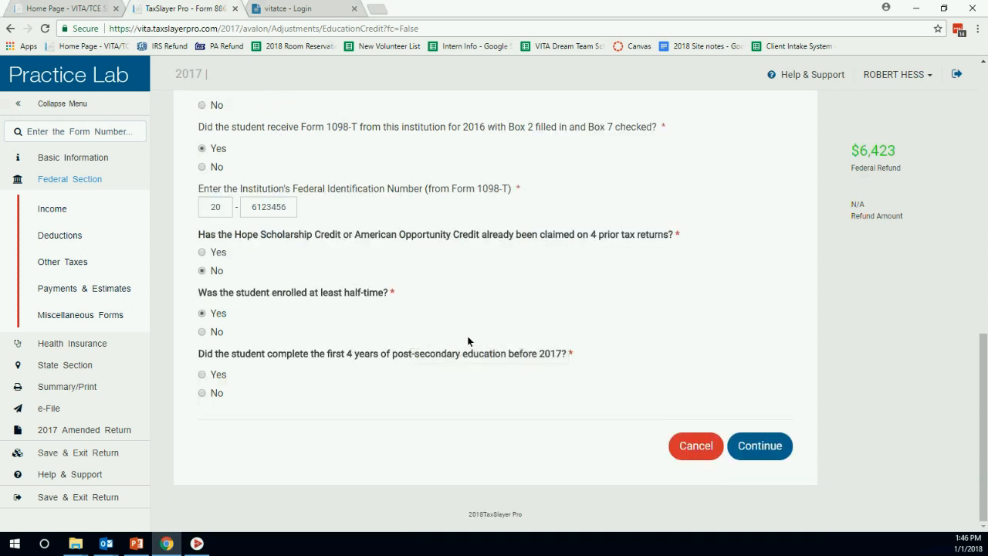
left_click(202, 393)
scroll(344, 337, "down", 1)
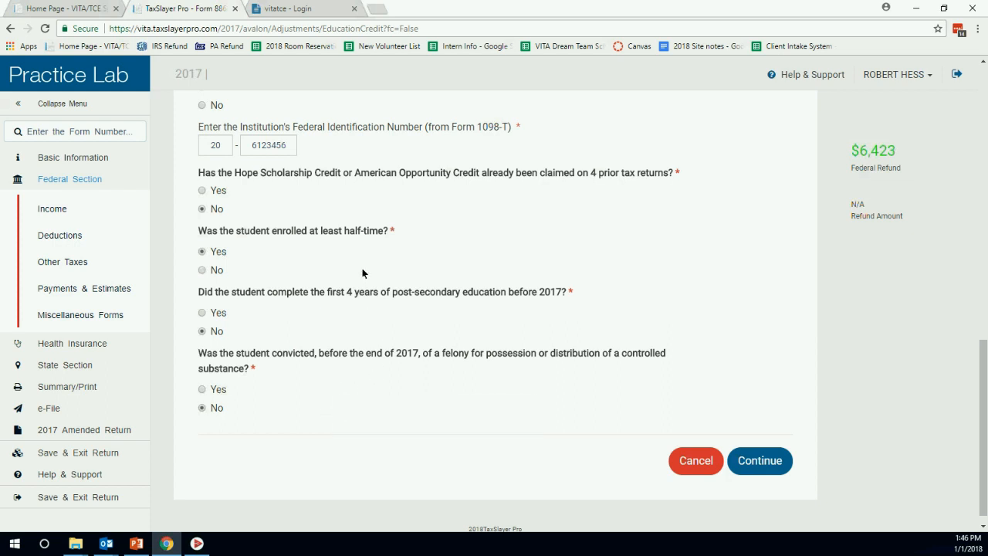
scroll(340, 276, "up", 1)
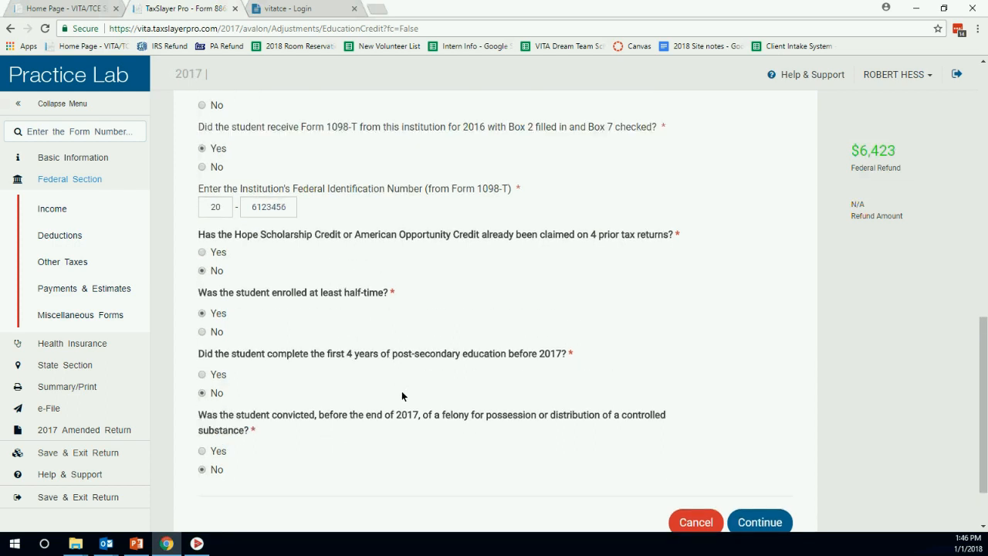
scroll(433, 448, "up", 10)
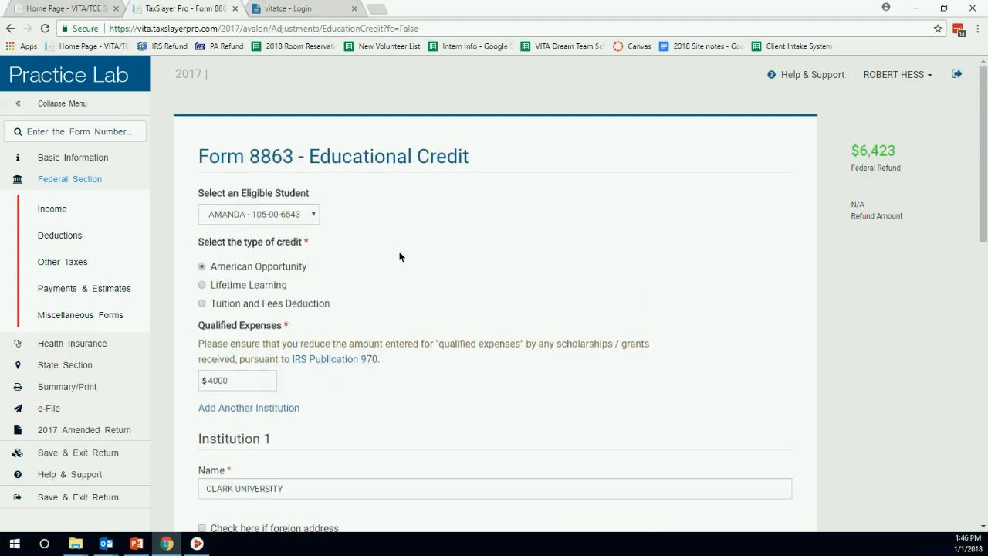
scroll(399, 256, "down", 5)
scroll(423, 274, "down", 5)
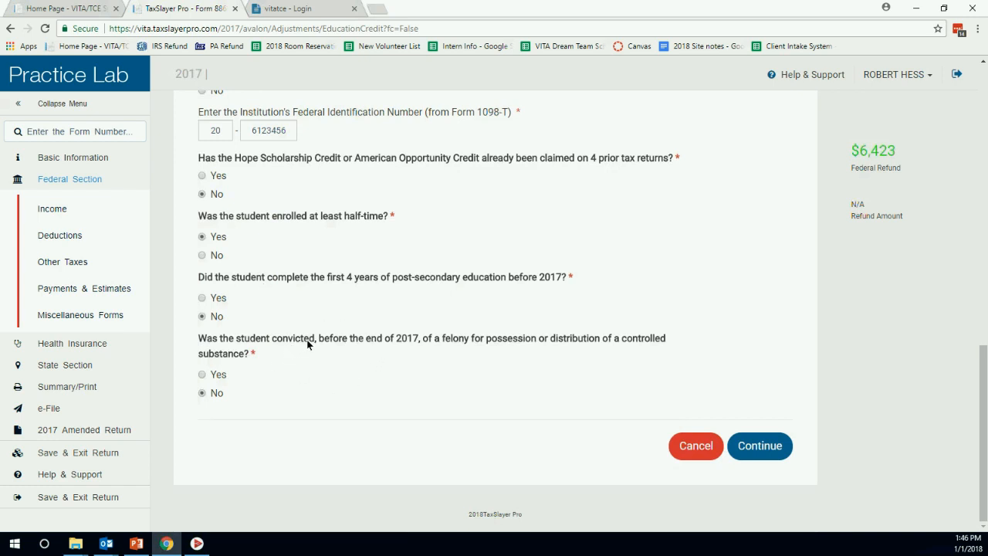
Change the qualified expenses to $7,000 and reselect the American Opportunity credit.
scroll(327, 344, "up", 7)
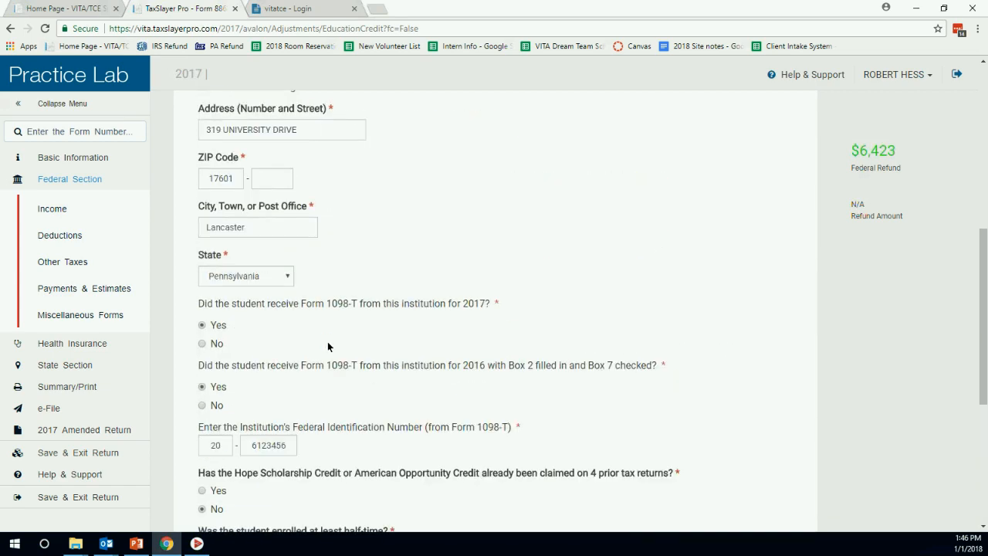
scroll(327, 346, "up", 3)
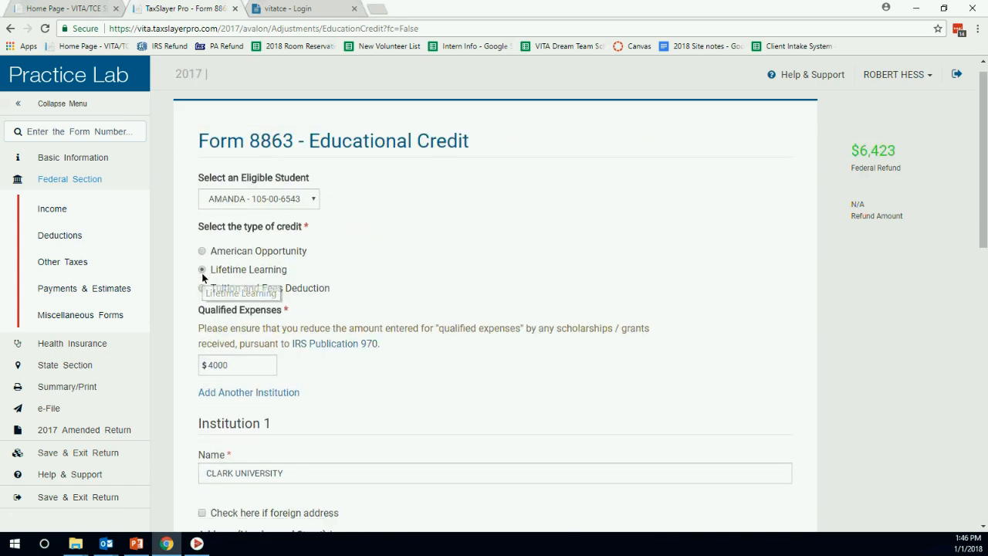
scroll(301, 309, "down", 10)
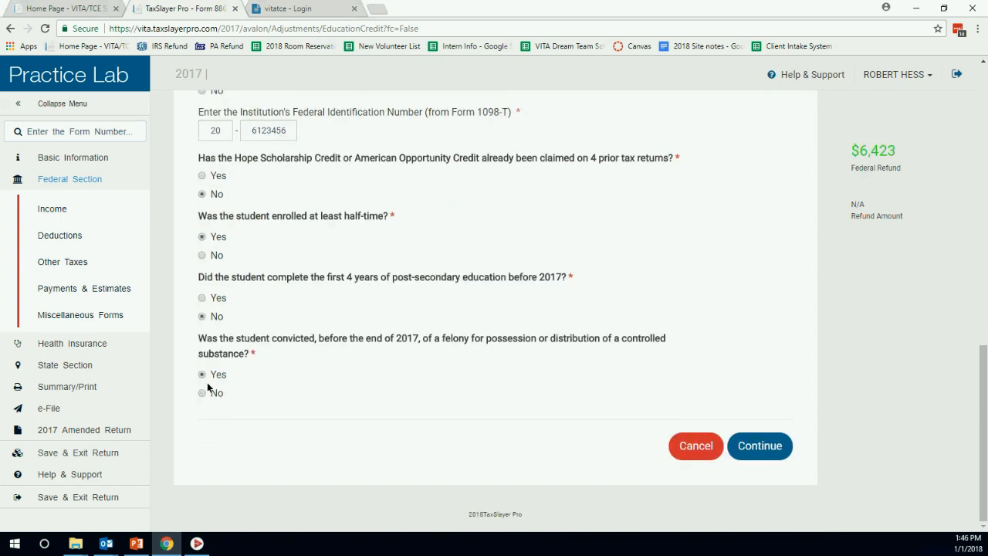
scroll(341, 353, "up", 10)
left_click(244, 365)
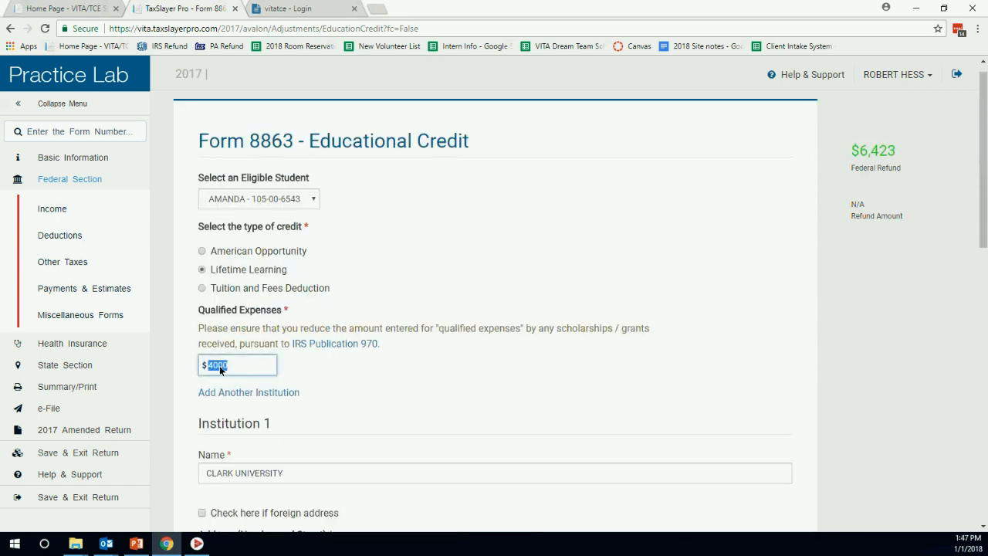
type("7000")
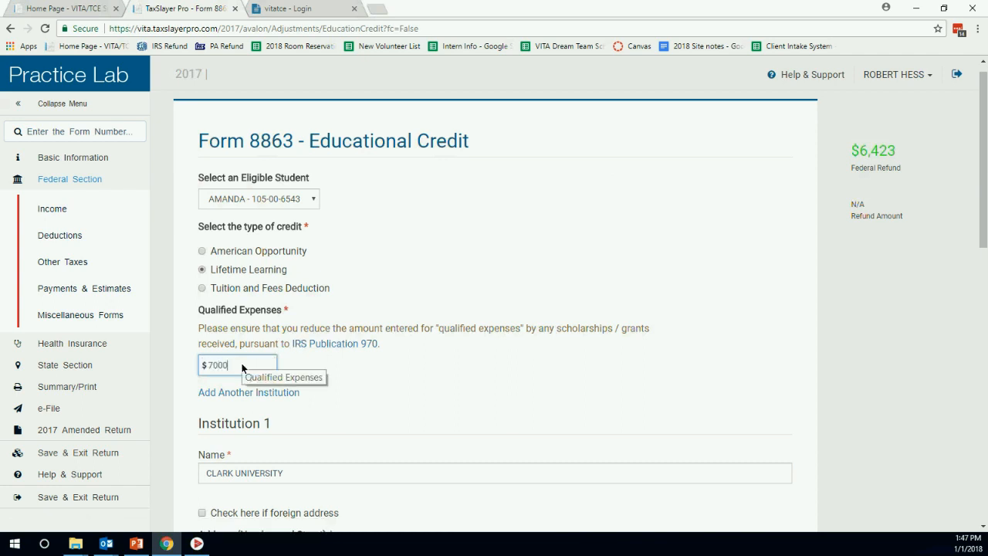
left_click(207, 253)
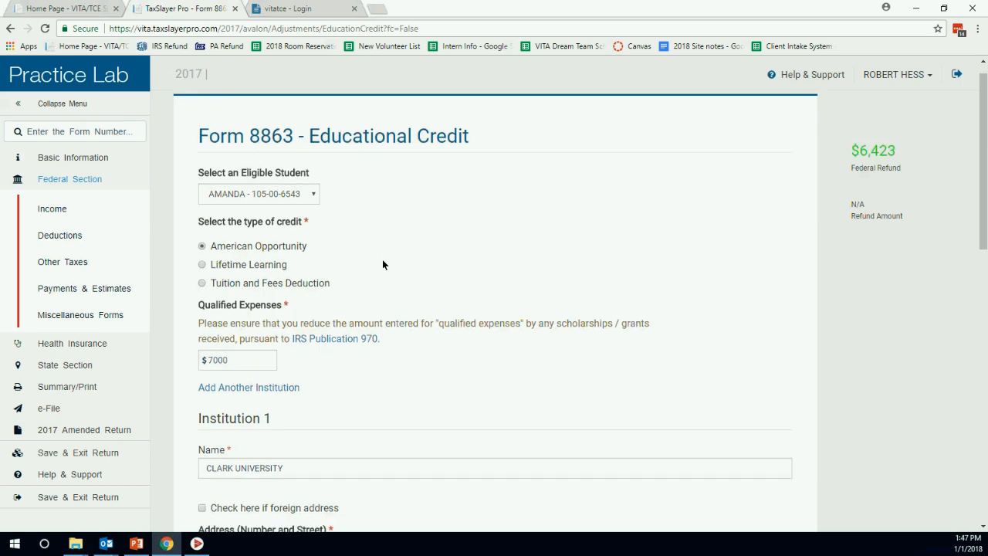
Answer No to the felony conviction question, review the form, and save the education credit.
scroll(380, 262, "down", 10)
scroll(381, 266, "down", 1)
left_click(201, 394)
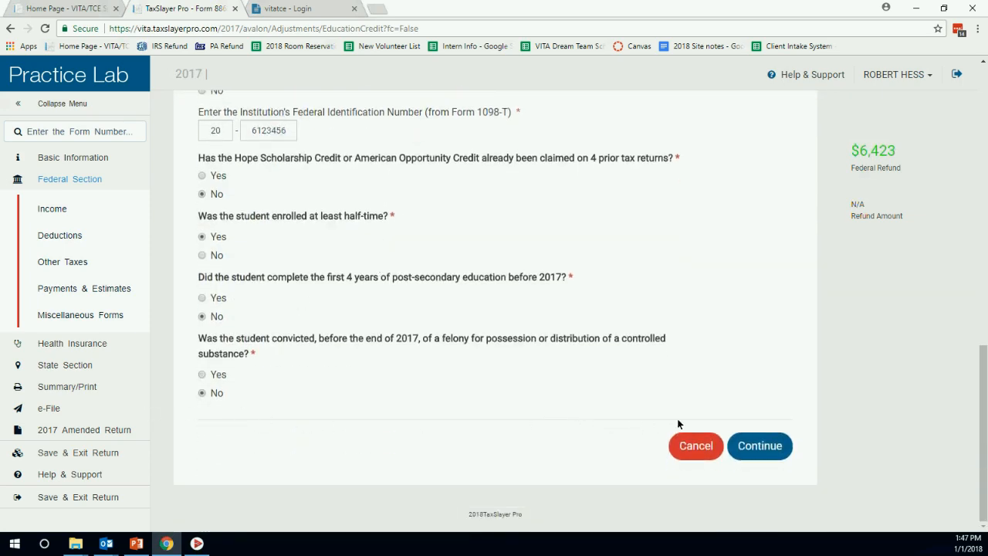
scroll(576, 354, "up", 8)
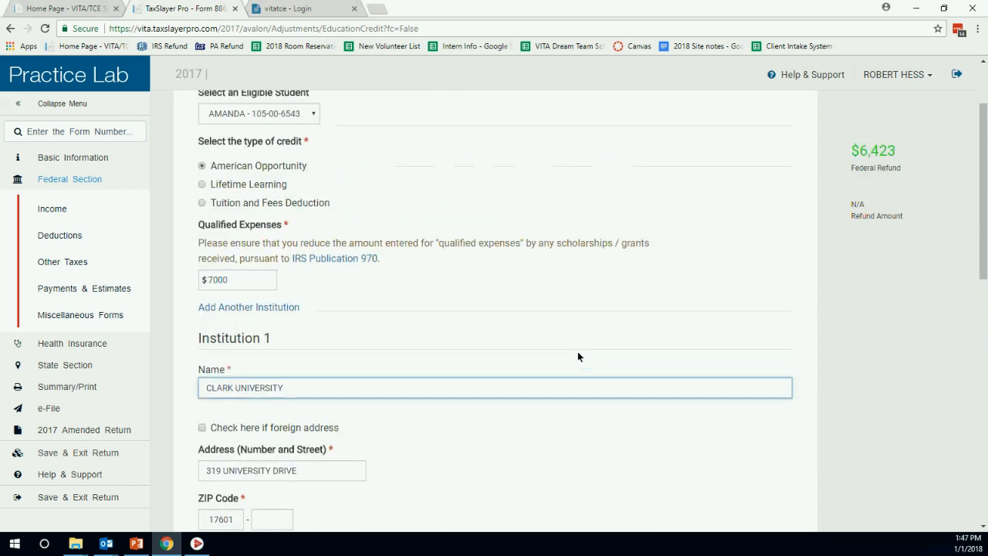
scroll(577, 356, "up", 1)
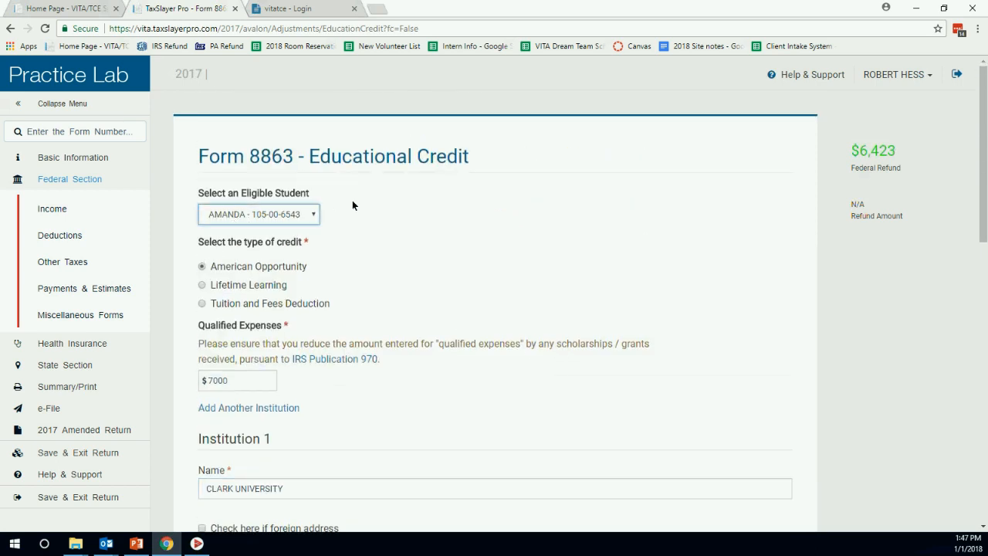
scroll(355, 201, "down", 1)
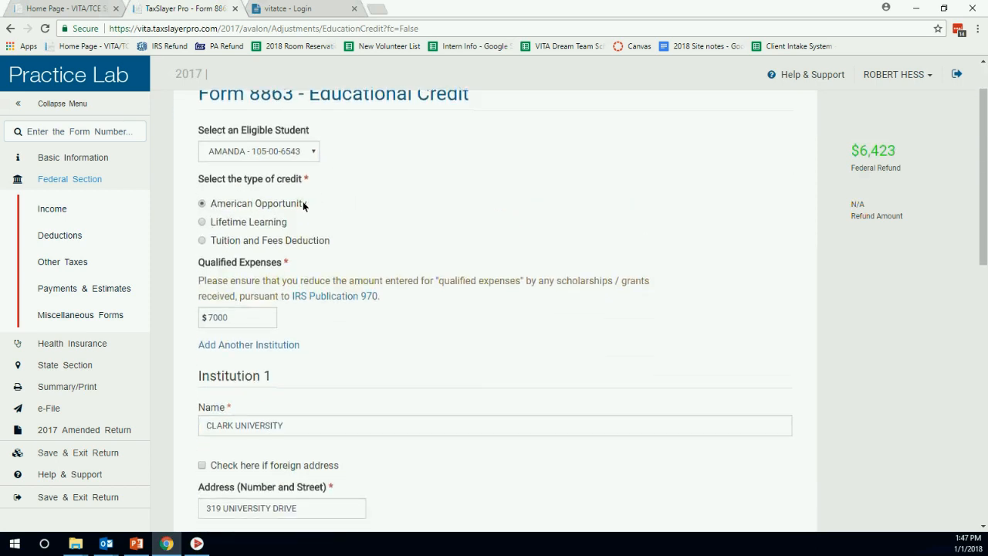
scroll(302, 201, "down", 2)
left_click(234, 198)
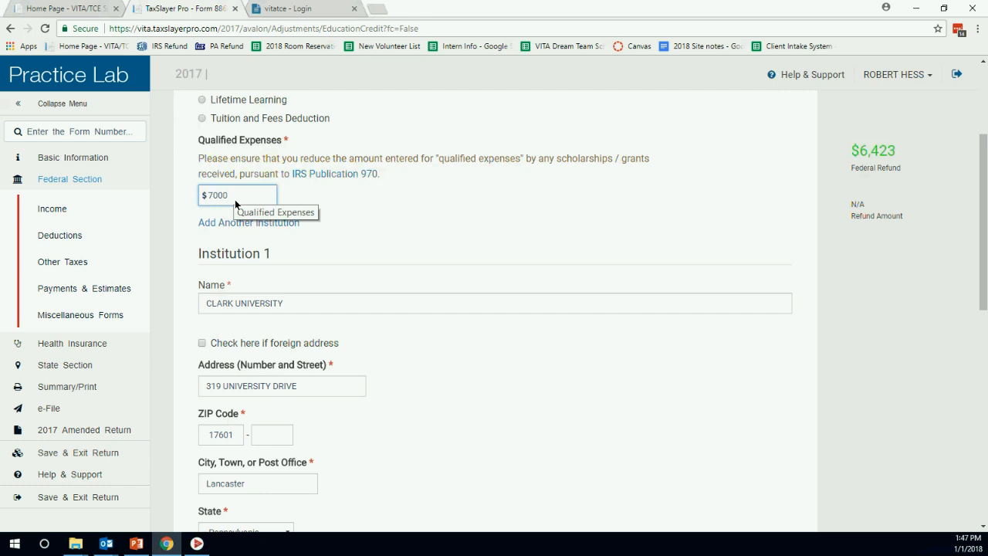
scroll(293, 197, "down", 4)
scroll(378, 171, "down", 2)
scroll(335, 176, "down", 1)
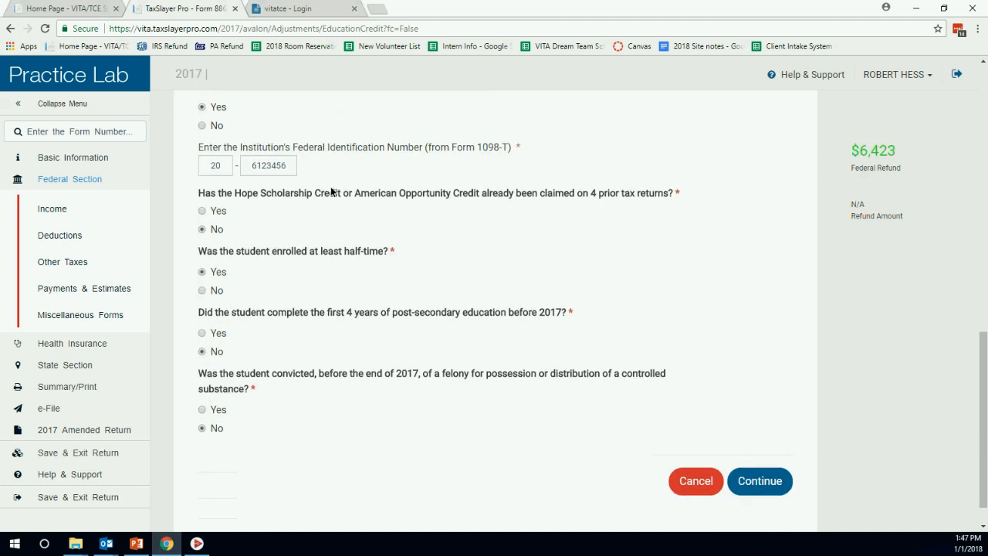
scroll(332, 191, "down", 1)
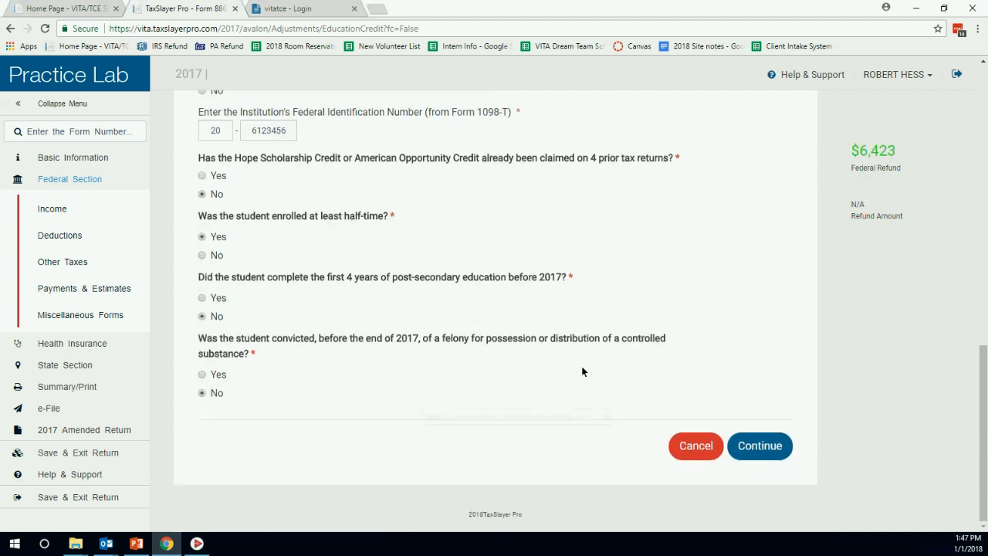
left_click(759, 448)
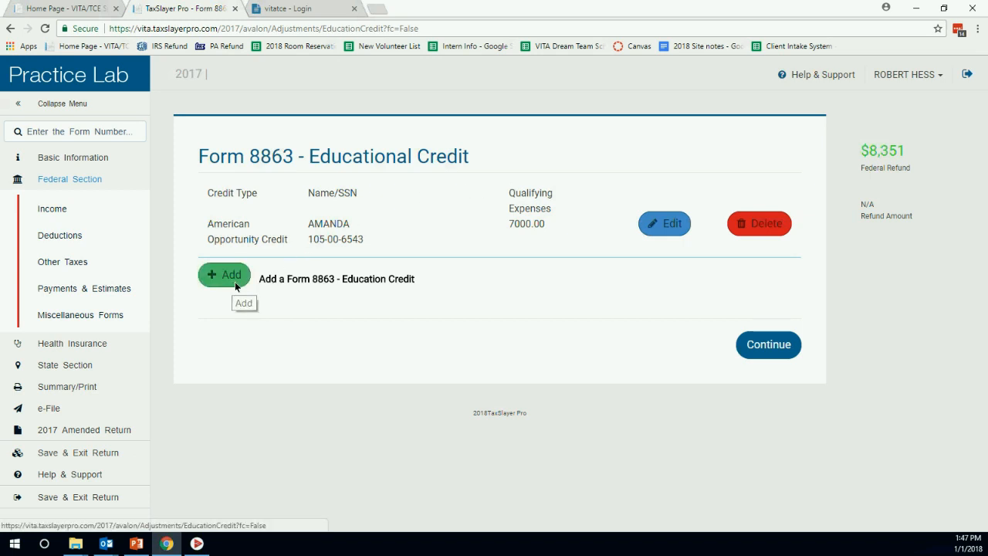
Close the Form 8863 summary and begin Child Care Credit Form 2441 from the Credits menu.
left_click(772, 344)
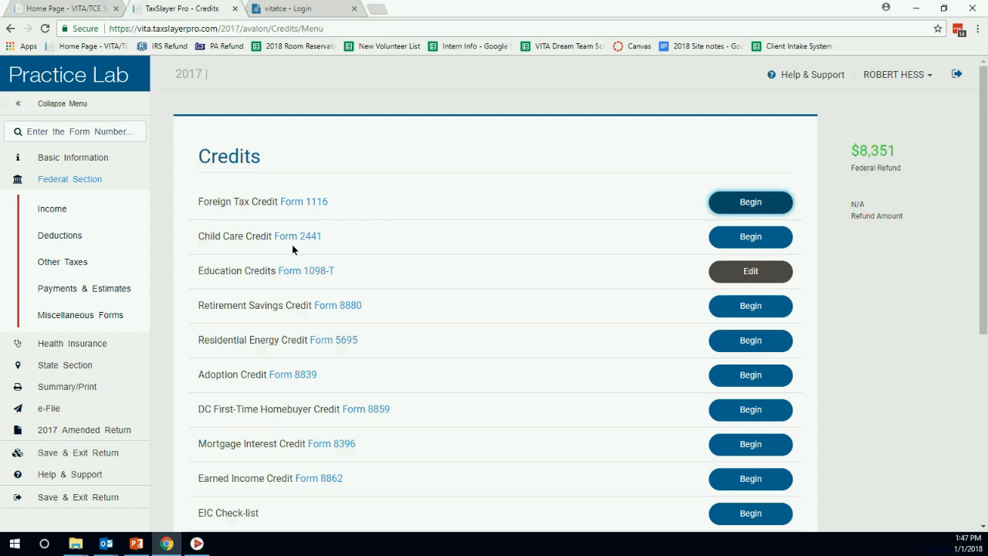
left_click(742, 232)
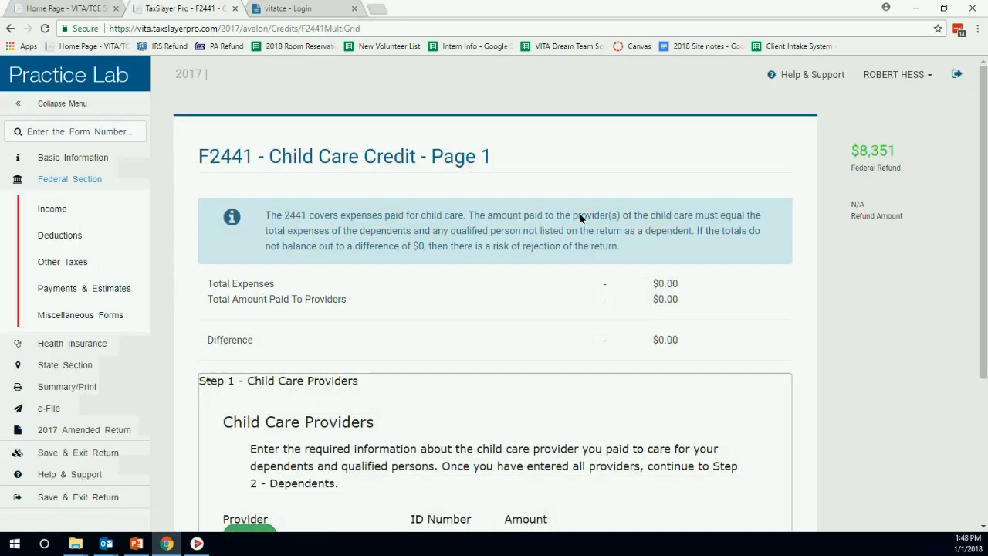
scroll(580, 214, "down", 2)
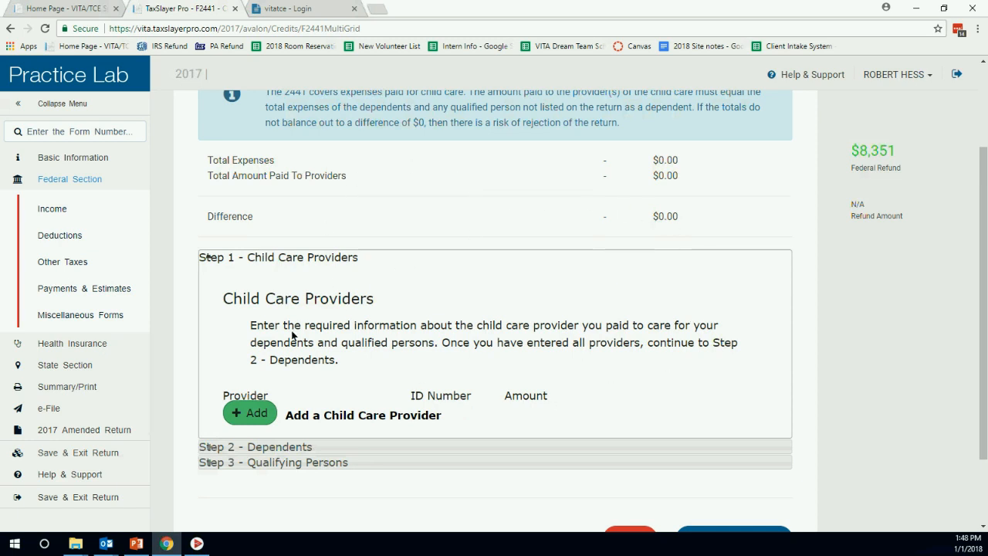
scroll(427, 301, "up", 2)
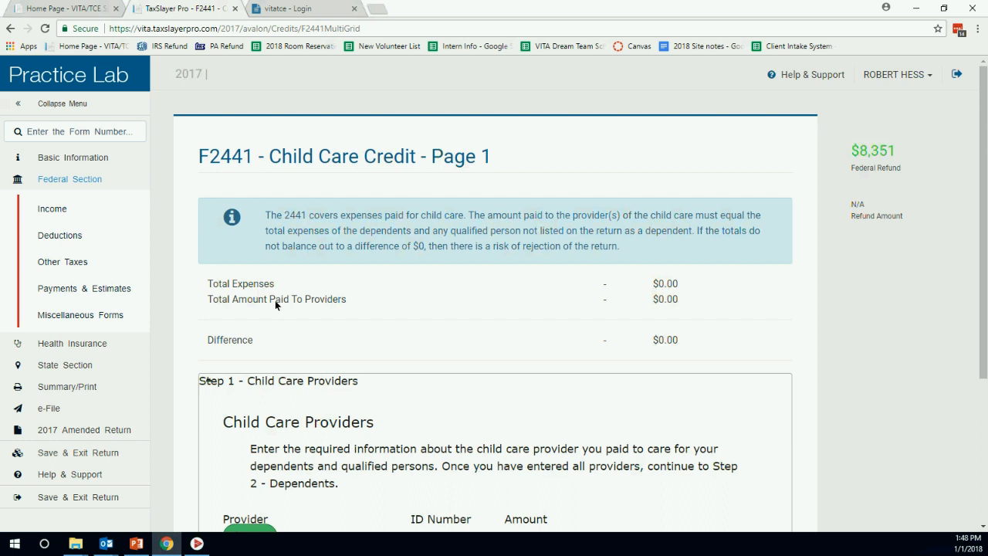
scroll(299, 302, "down", 2)
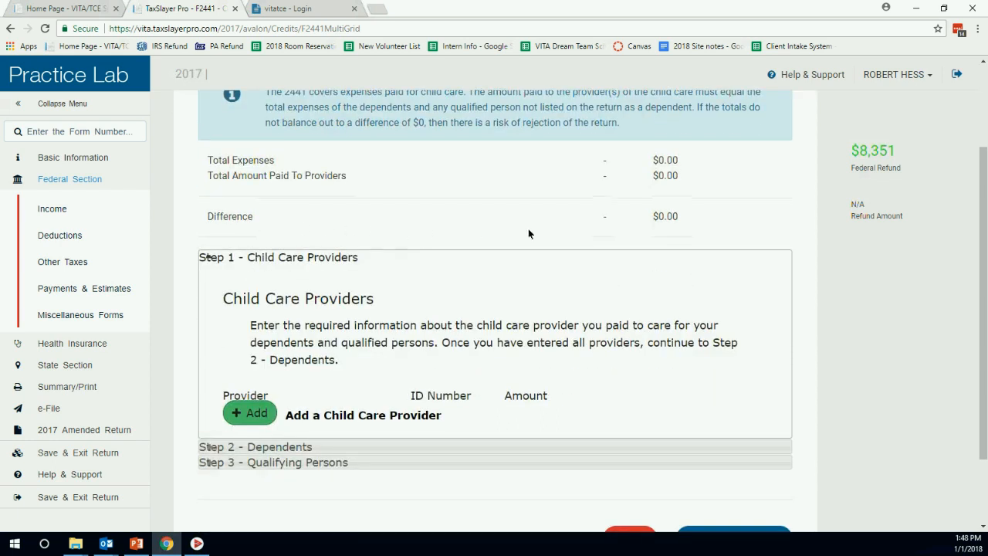
scroll(700, 201, "down", 1)
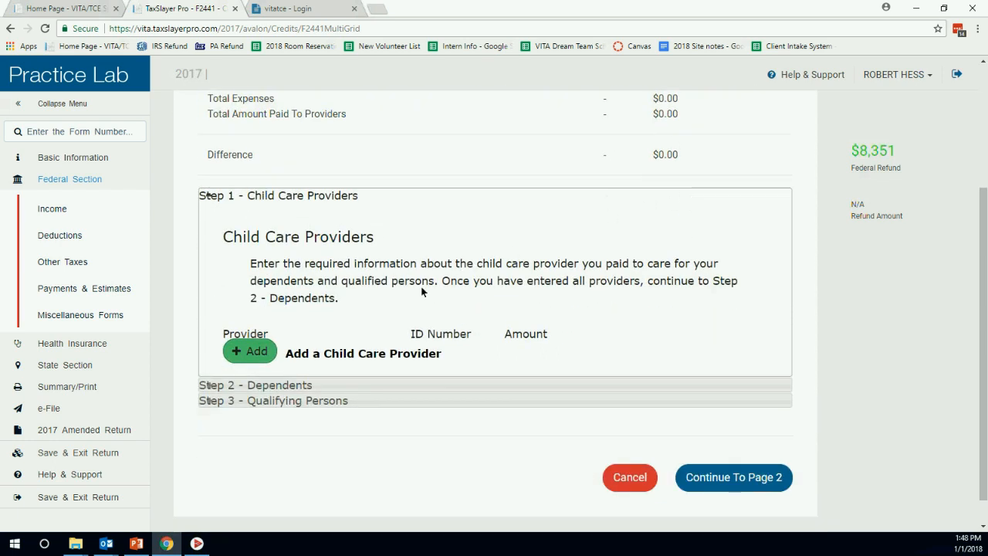
Start a new child care provider by entering the provider's EIN so the name and address autofill.
left_click(255, 352)
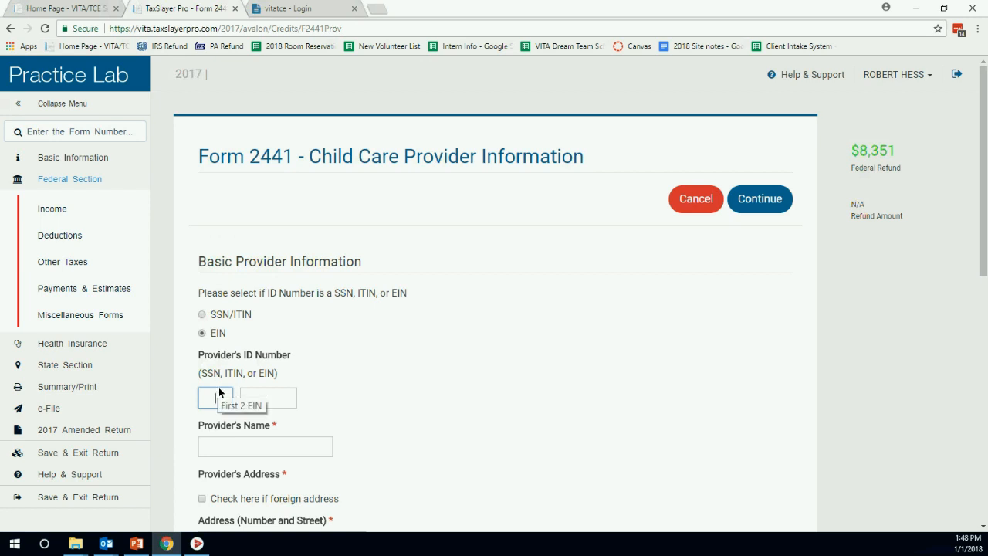
type("123456789")
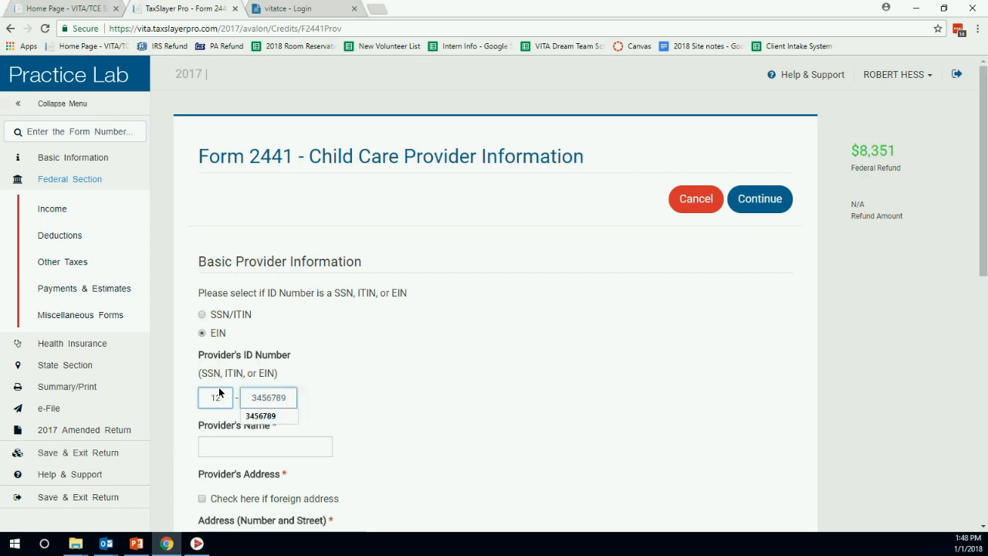
key("Tab")
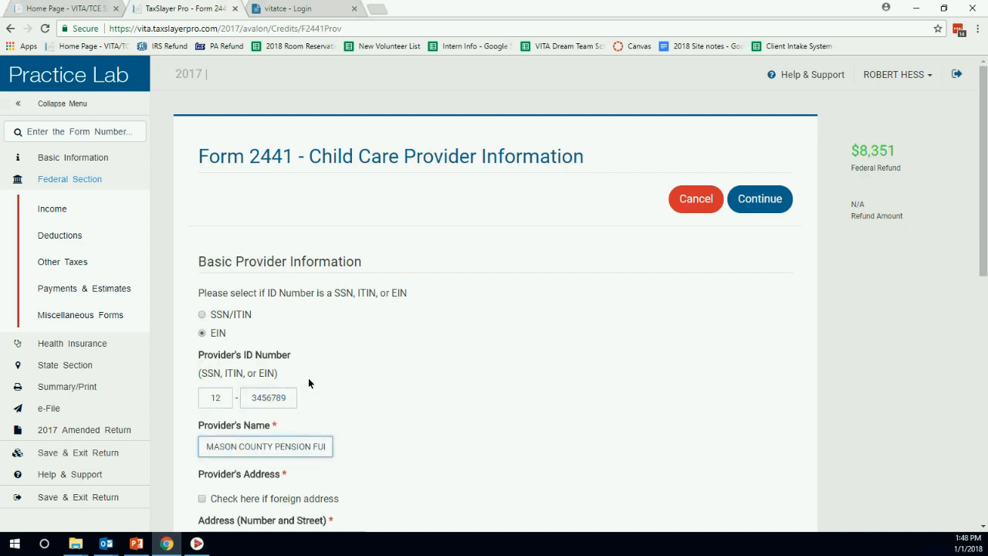
scroll(377, 366, "down", 2)
scroll(364, 238, "down", 4)
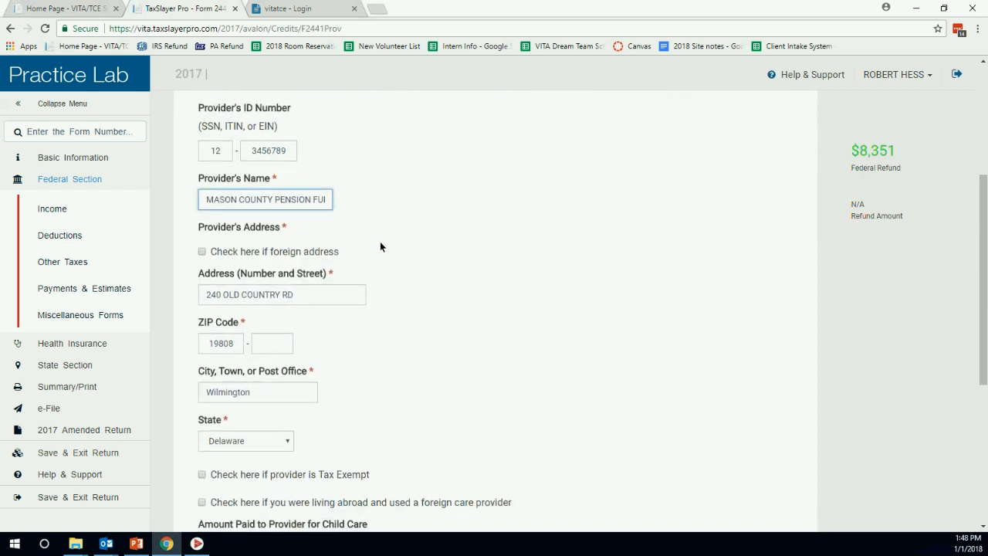
scroll(417, 267, "down", 1)
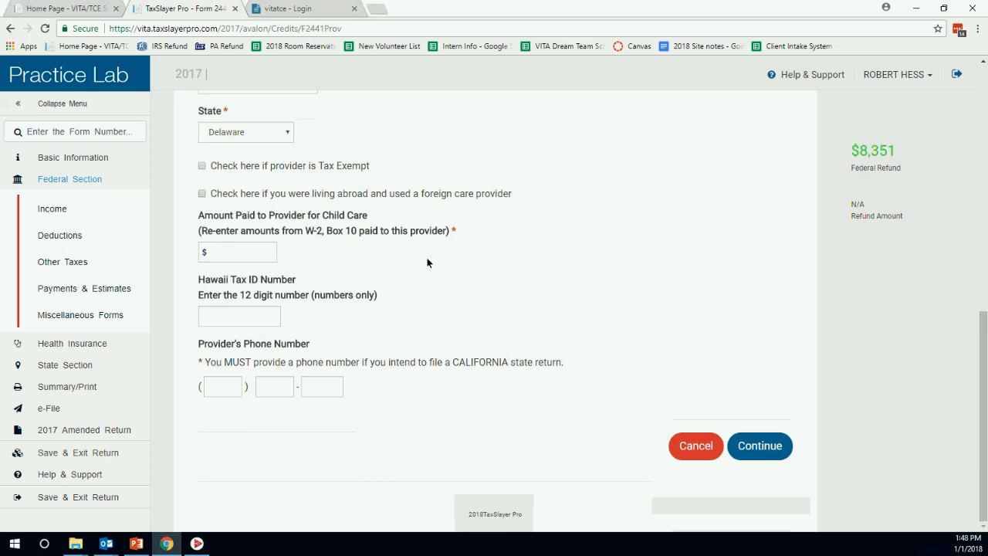
Enter $800 as the amount paid to Mason County Pension, leave the Hawaii Tax ID blank, and save.
left_click(259, 258)
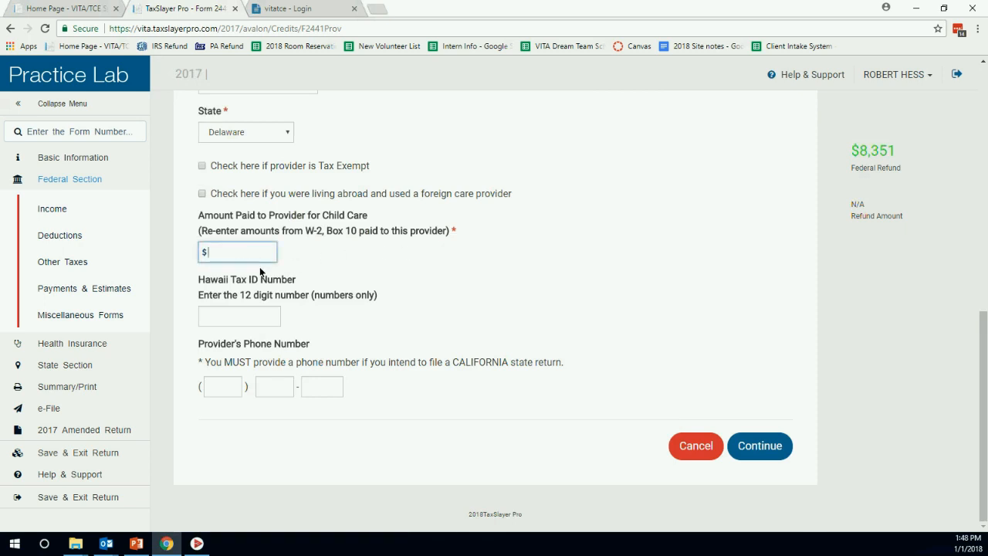
type("800")
left_click(396, 275)
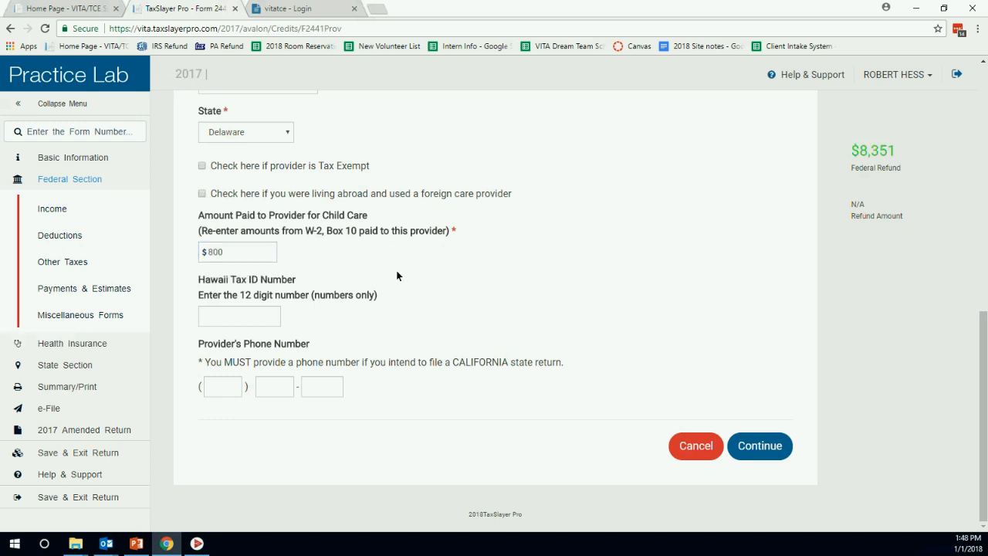
left_click(224, 315)
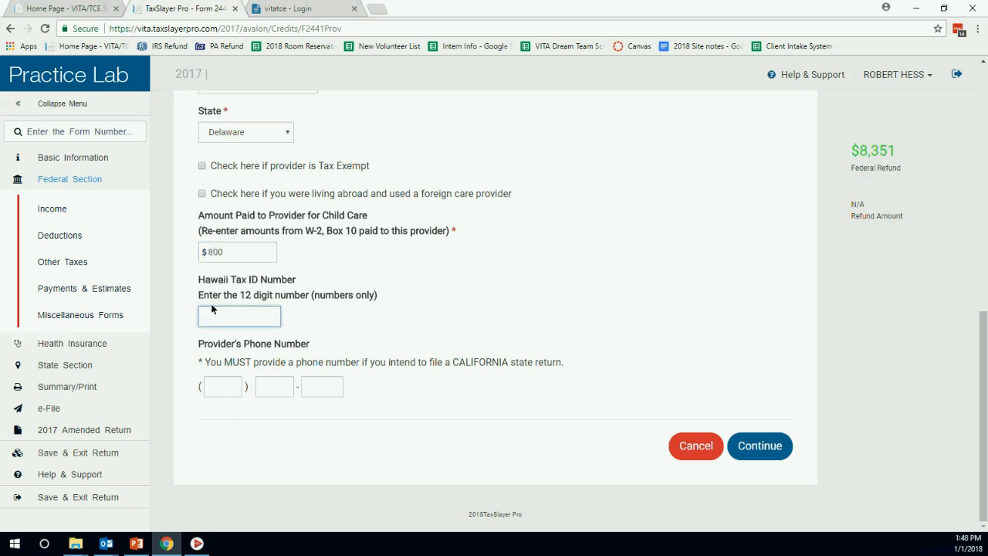
left_click(302, 302)
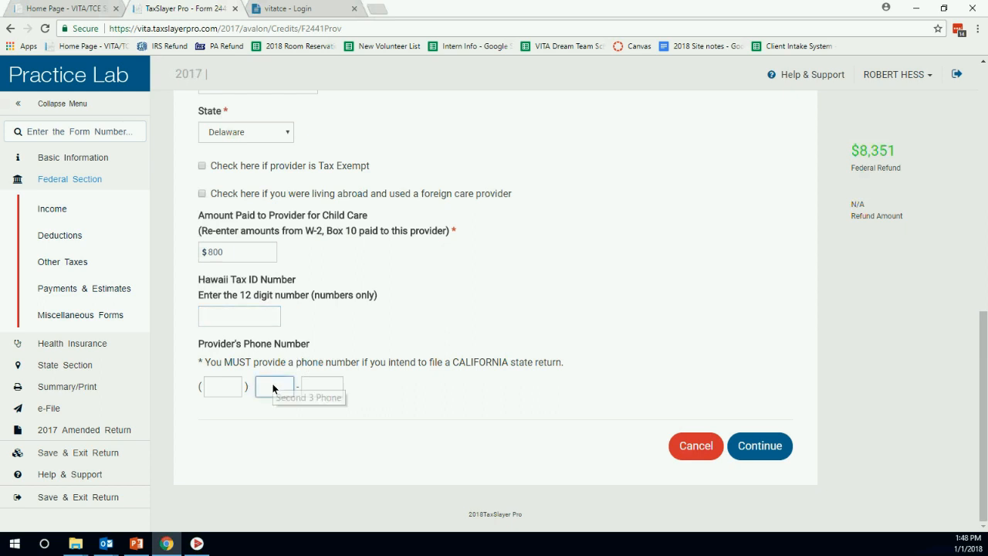
left_click(765, 454)
scroll(706, 340, "down", 1)
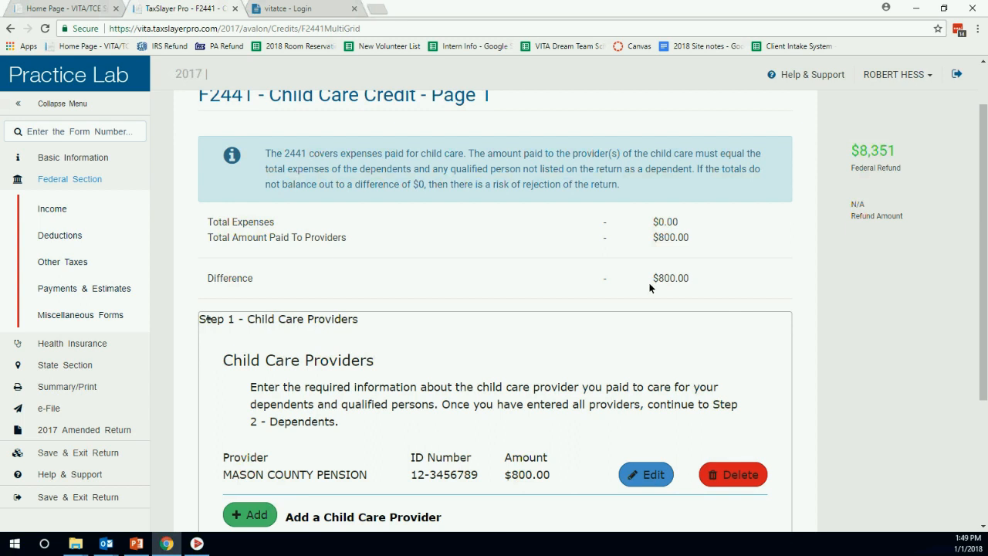
Enter $800 of child care expenses for the listed dependent under Step 2 - Dependents.
scroll(554, 220, "down", 3)
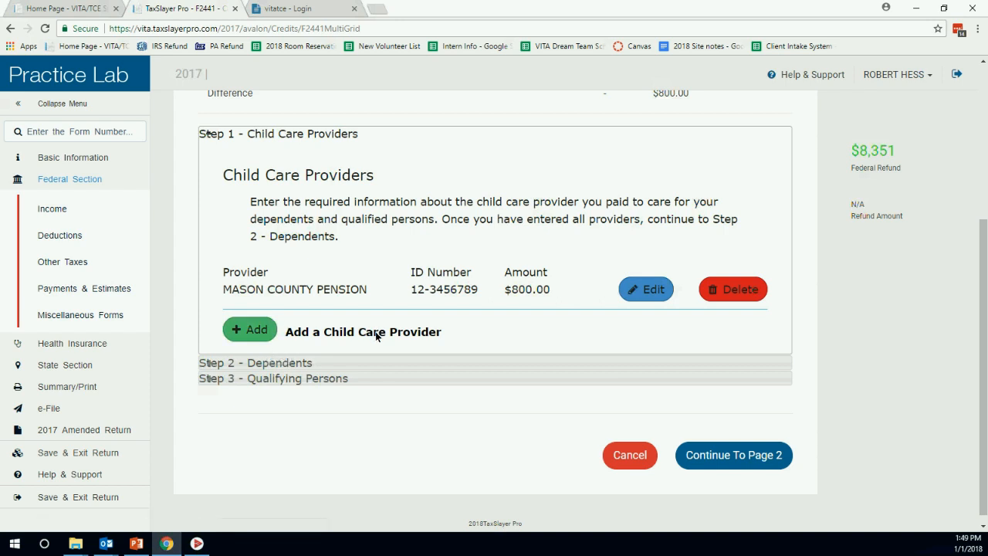
left_click(381, 363)
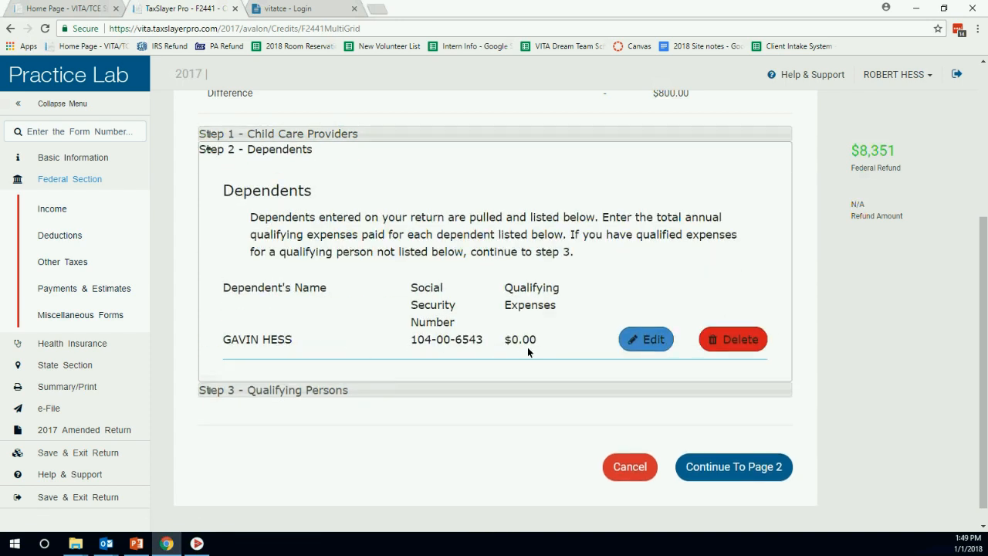
left_click(628, 338)
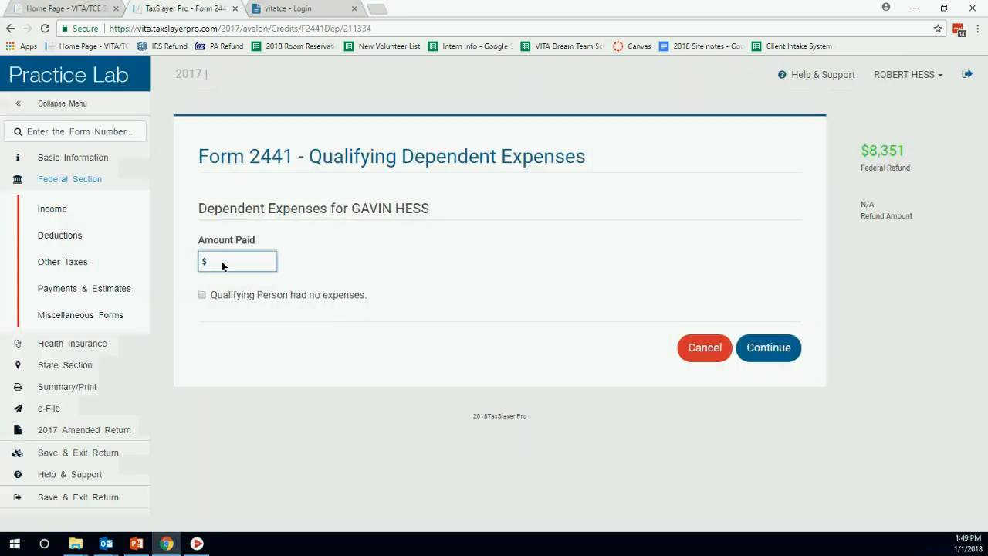
type("800")
left_click(762, 346)
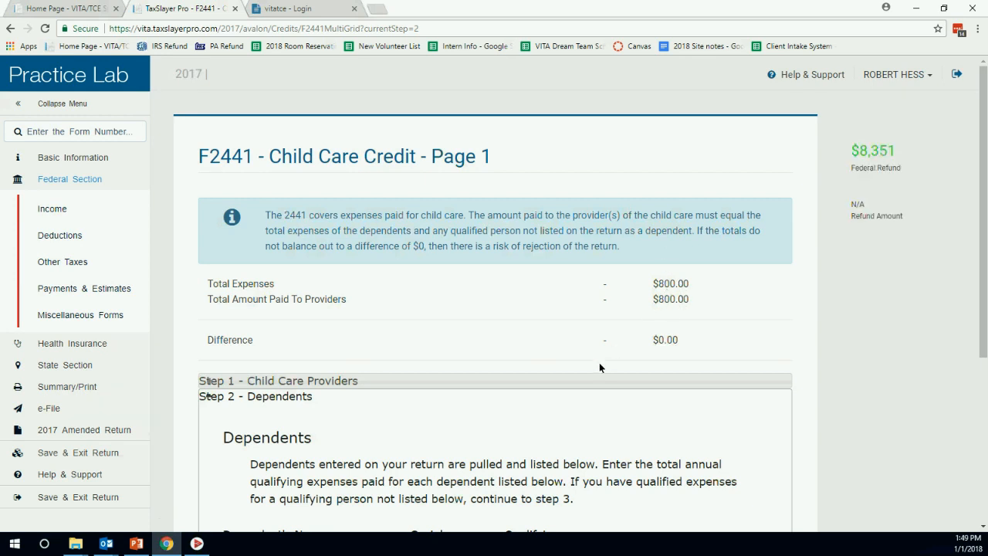
Recheck the providers and dependents steps, then save Form 2441's $800 credit and return to Credits.
scroll(730, 304, "down", 4)
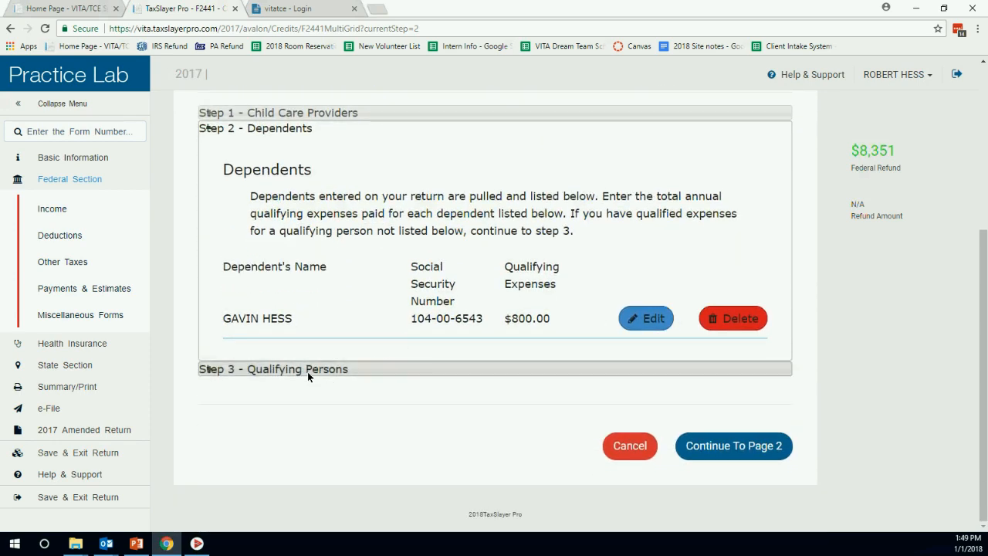
scroll(455, 325, "up", 2)
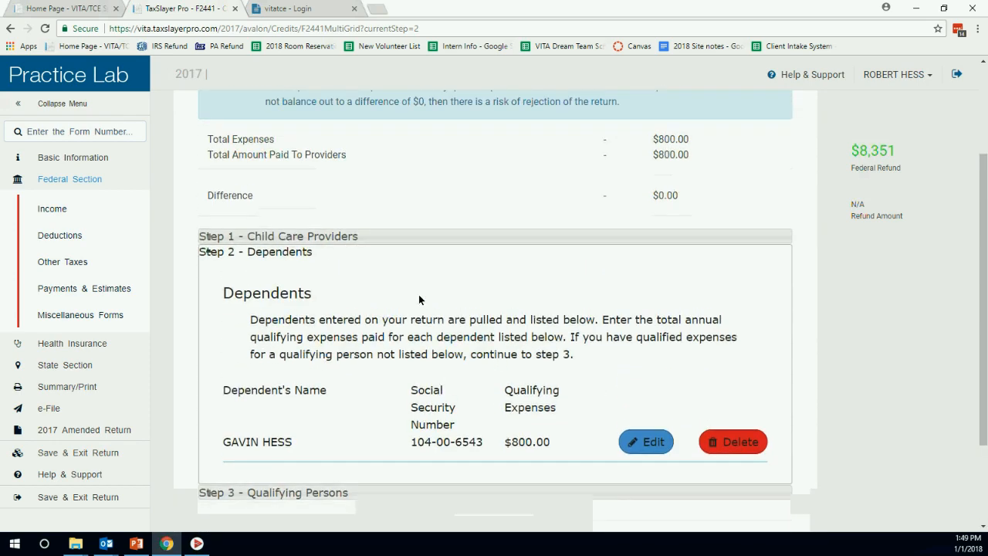
left_click(408, 235)
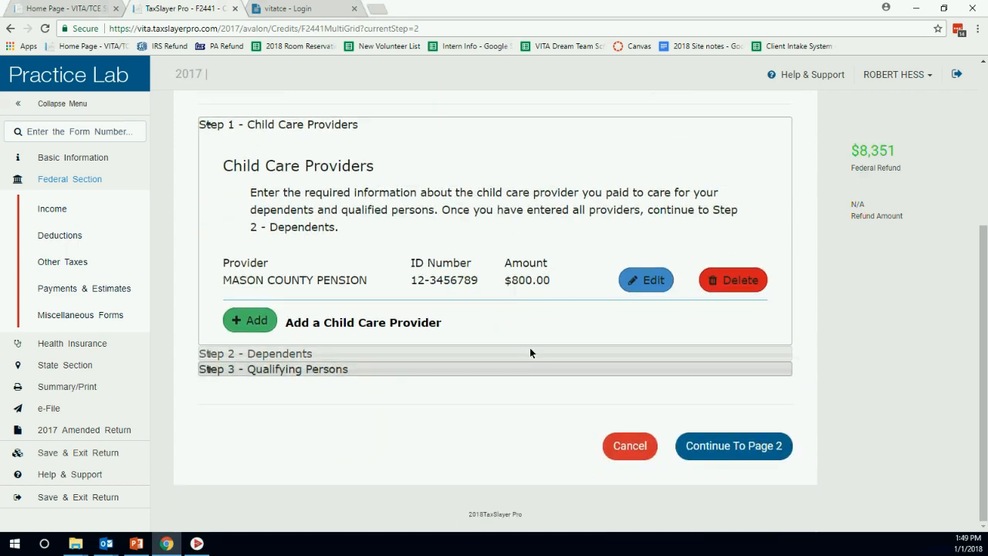
left_click(536, 352)
scroll(648, 317, "up", 3)
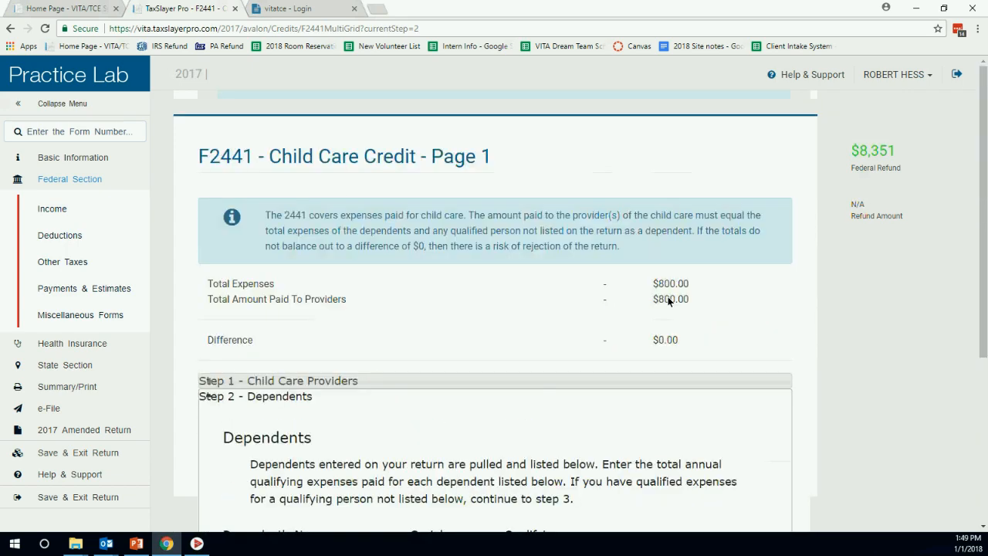
scroll(701, 306, "down", 4)
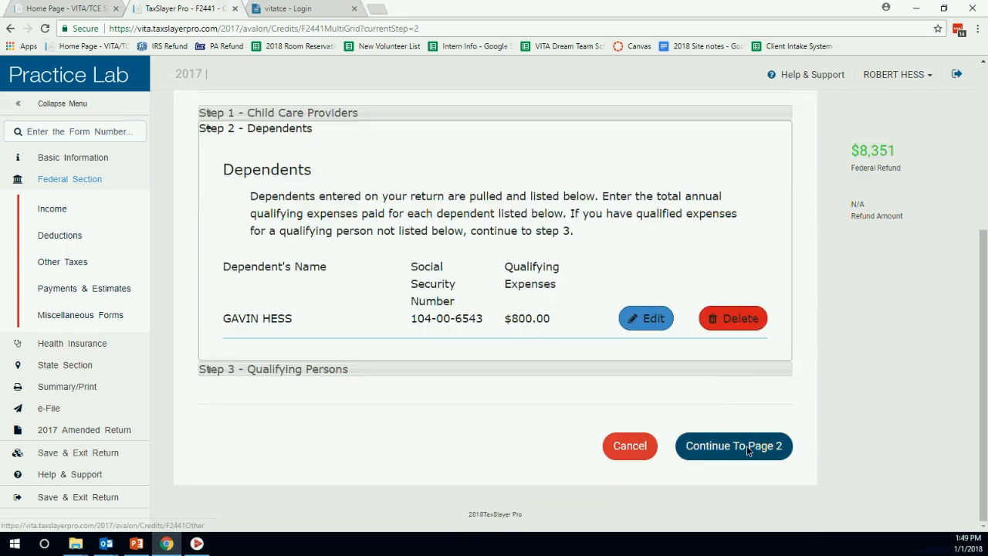
left_click(746, 445)
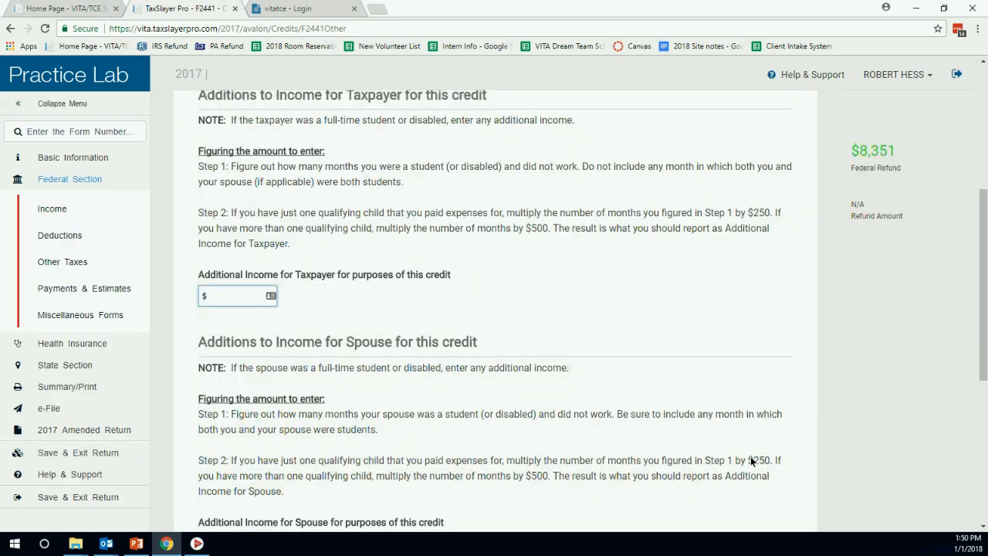
scroll(672, 279, "down", 5)
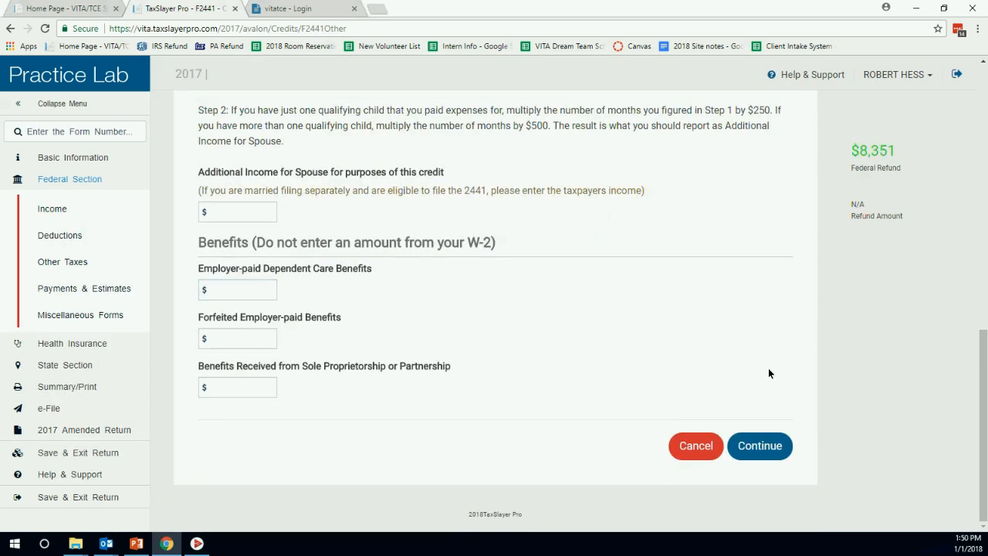
left_click(775, 446)
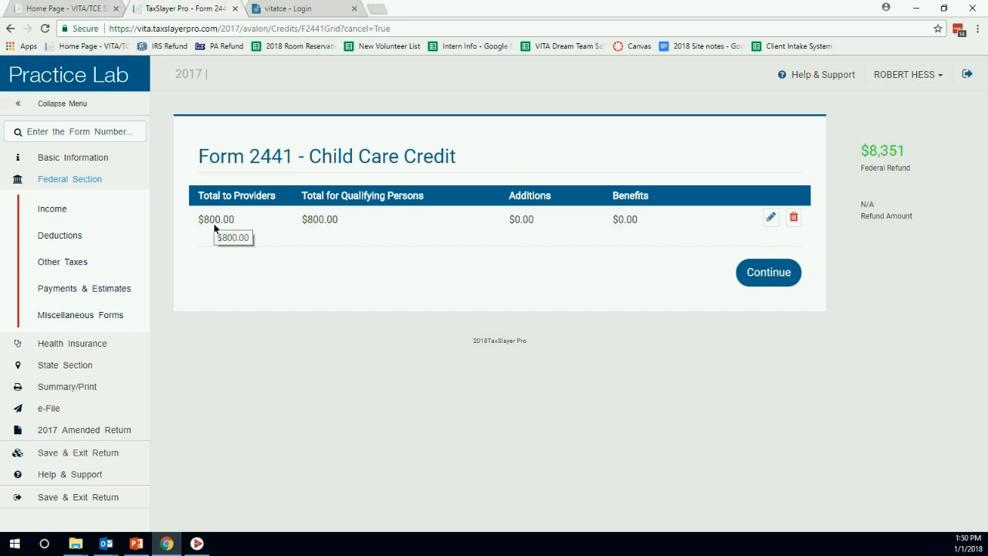
left_click(764, 272)
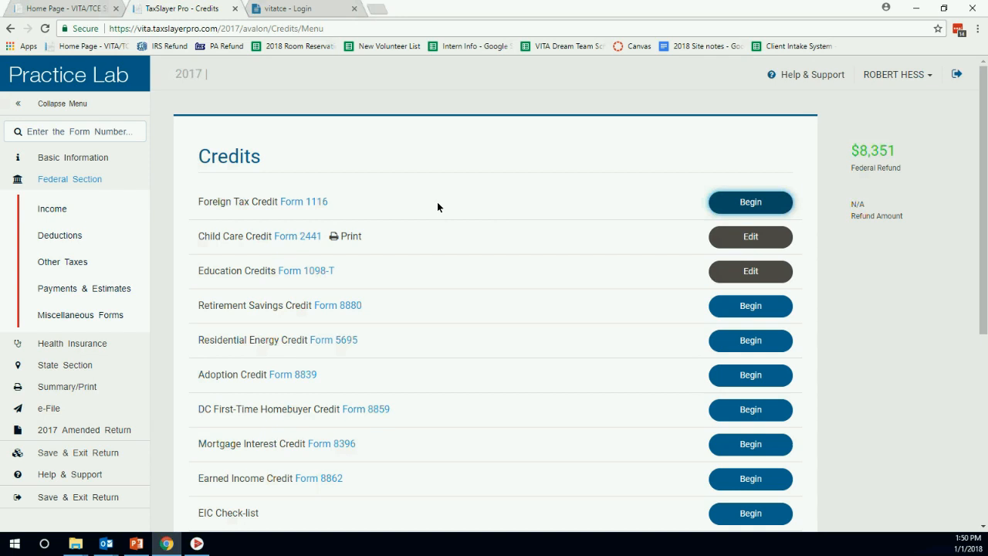
Answer the health insurance questions: insured, not via Marketplace, household members confirmed, covered all 12 months.
left_click(80, 346)
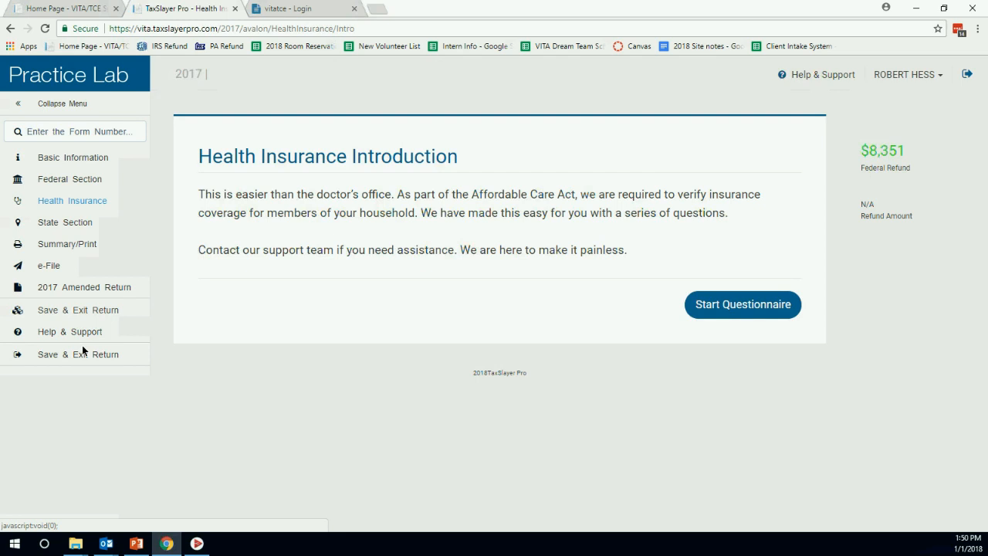
left_click(726, 309)
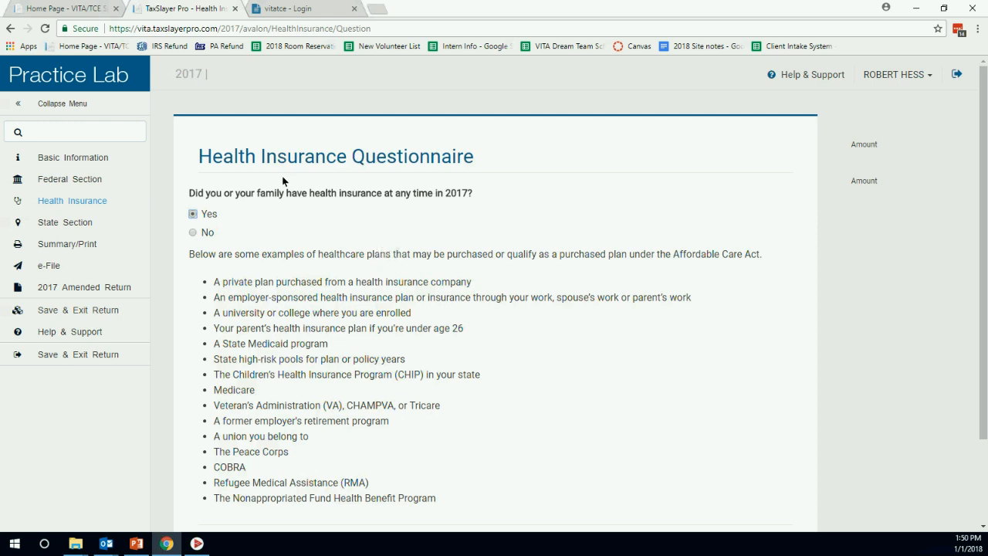
scroll(617, 293, "down", 2)
left_click(756, 445)
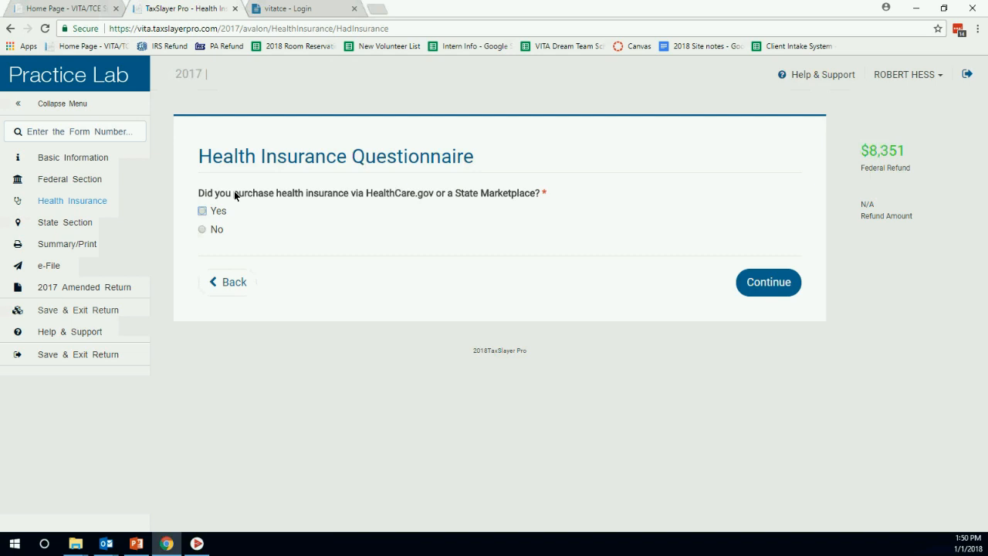
left_click(202, 230)
left_click(790, 287)
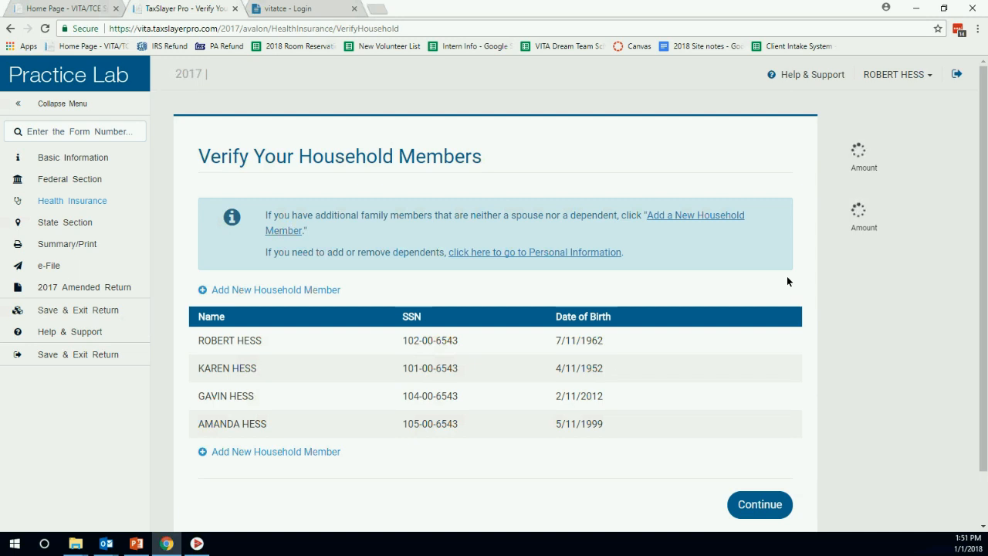
scroll(761, 330, "down", 2)
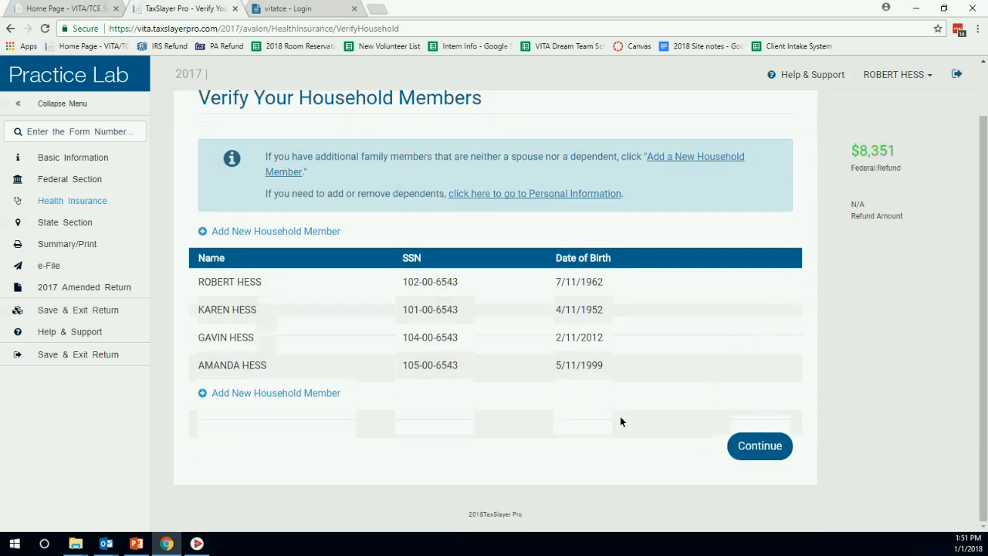
left_click(763, 447)
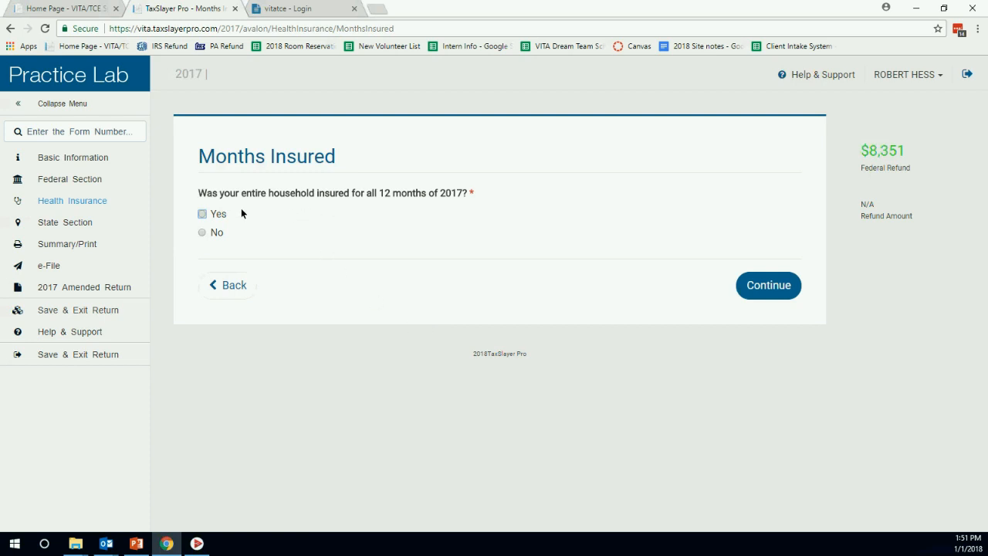
left_click(202, 214)
left_click(746, 289)
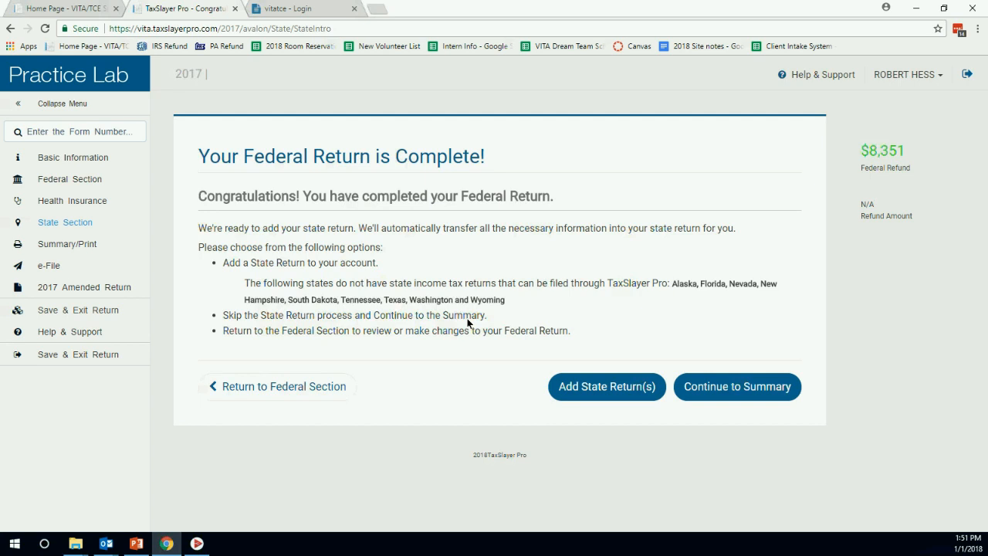
Add a full-year Resident Pennsylvania state return and open its Credits section.
left_click(638, 391)
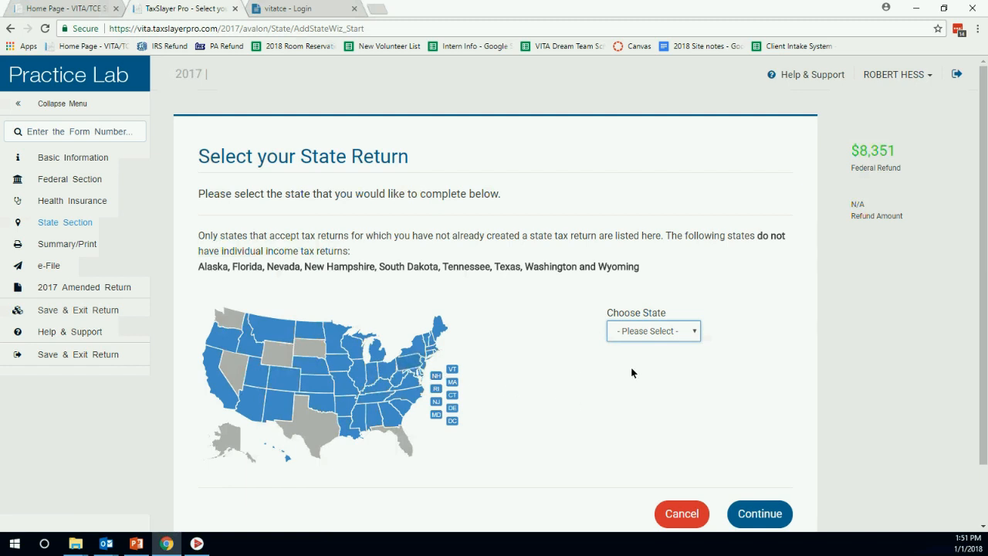
left_click(693, 332)
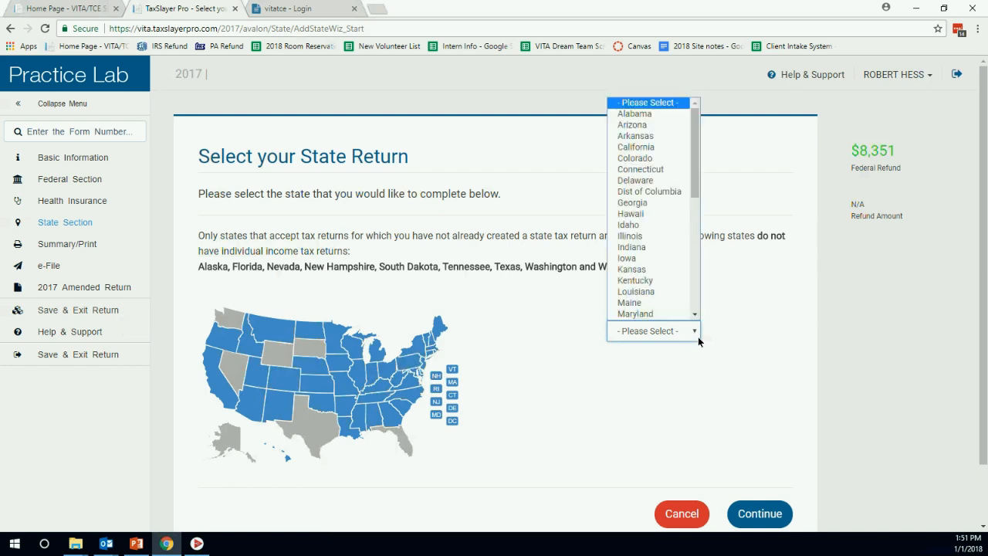
key("p")
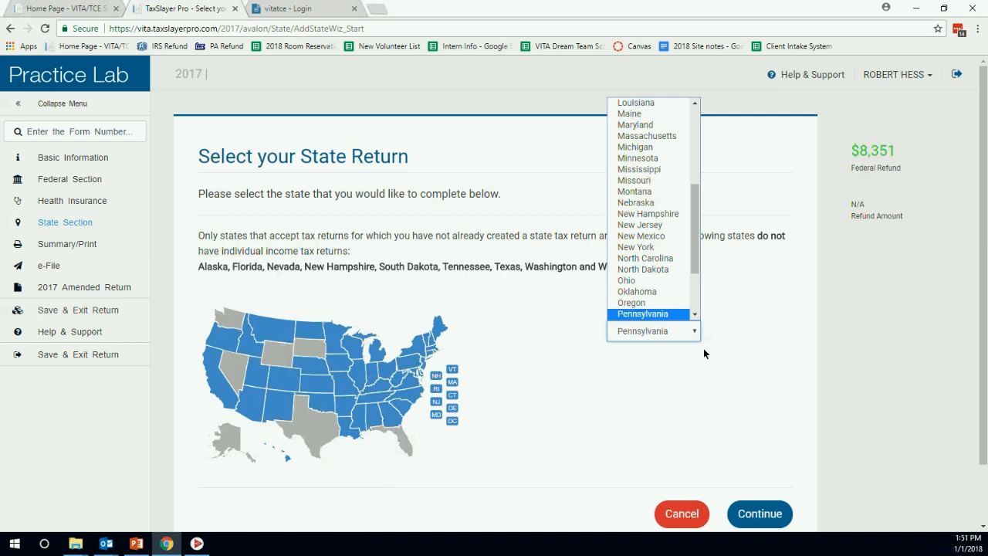
left_click(676, 313)
left_click(758, 513)
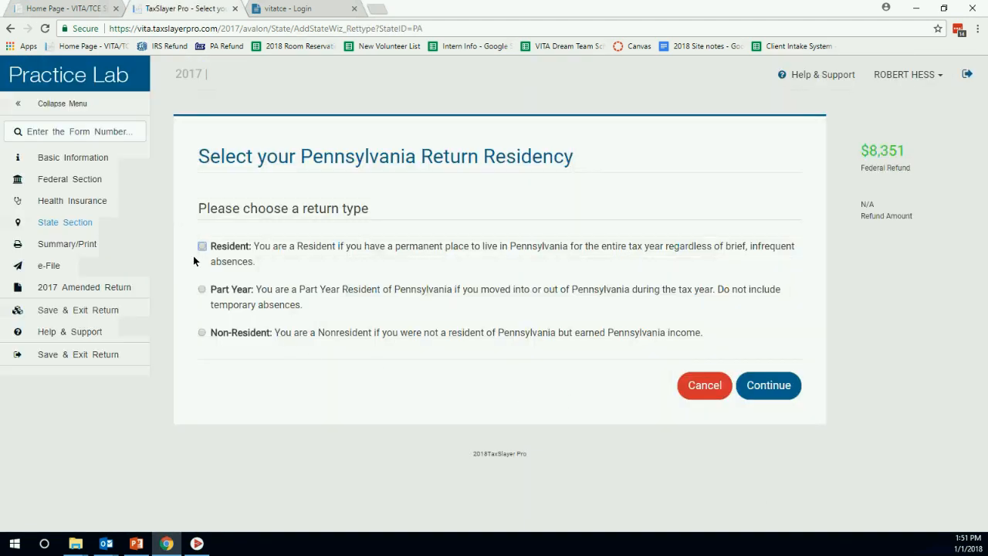
left_click(202, 247)
left_click(769, 385)
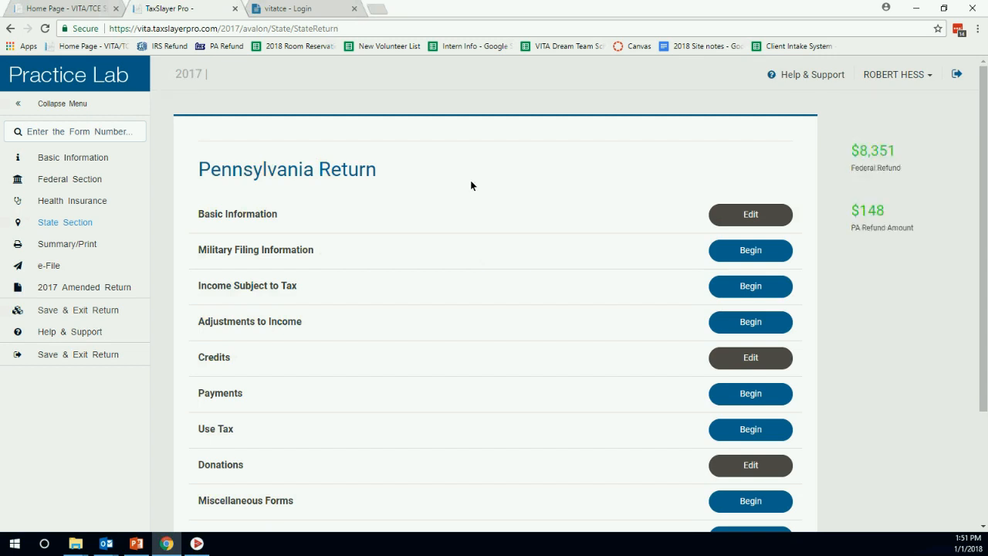
scroll(515, 168, "down", 1)
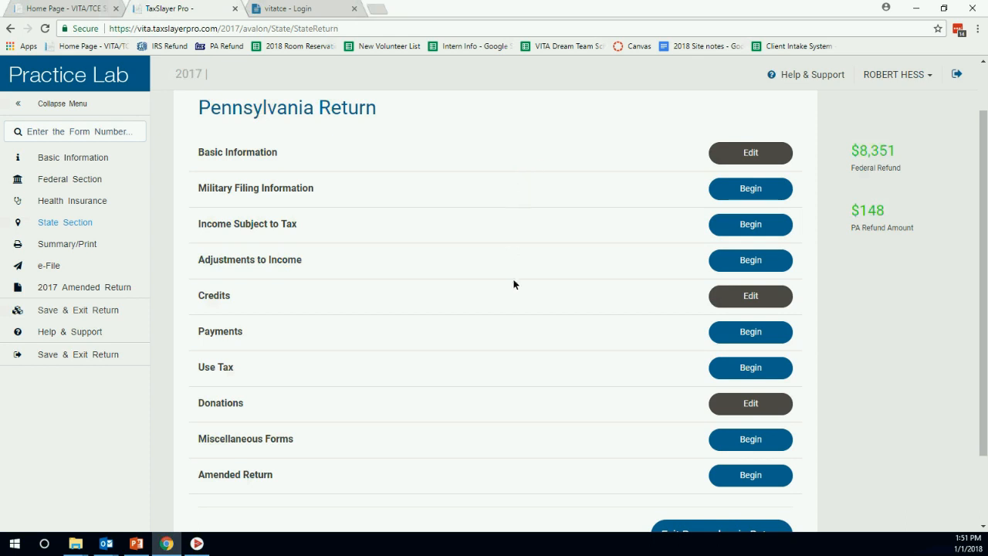
left_click(740, 296)
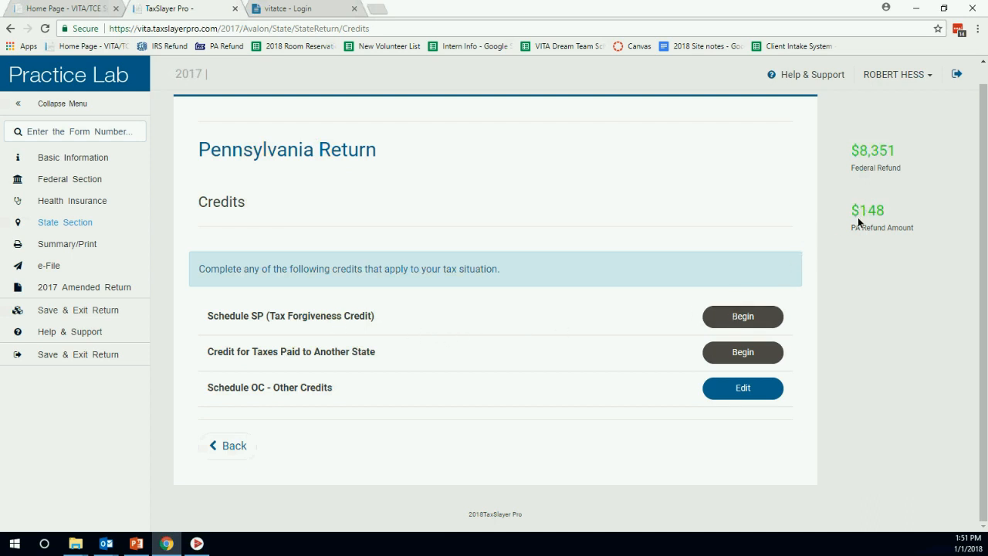
Begin Schedule SP and choose Yes to complete the Tax Forgiveness Credit.
left_click(707, 318)
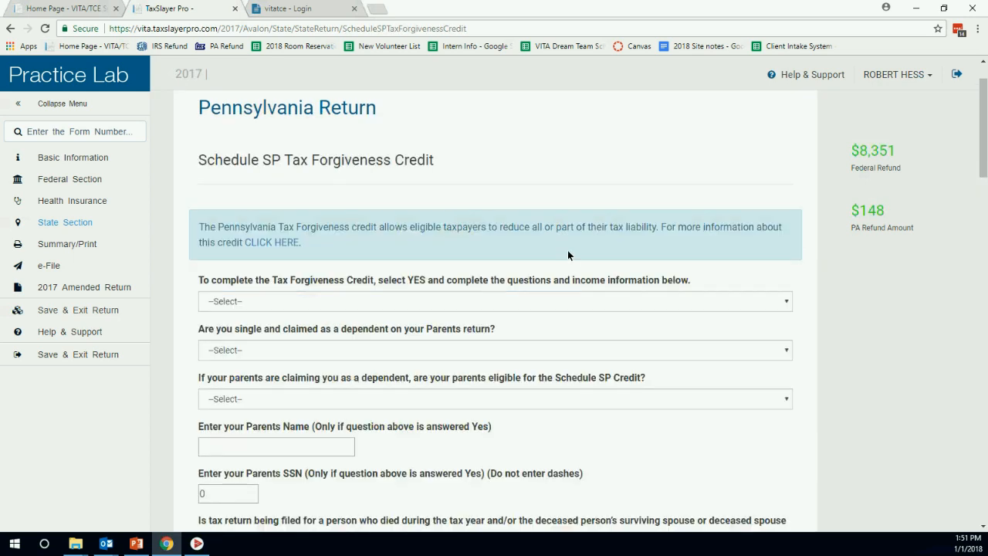
left_click(577, 299)
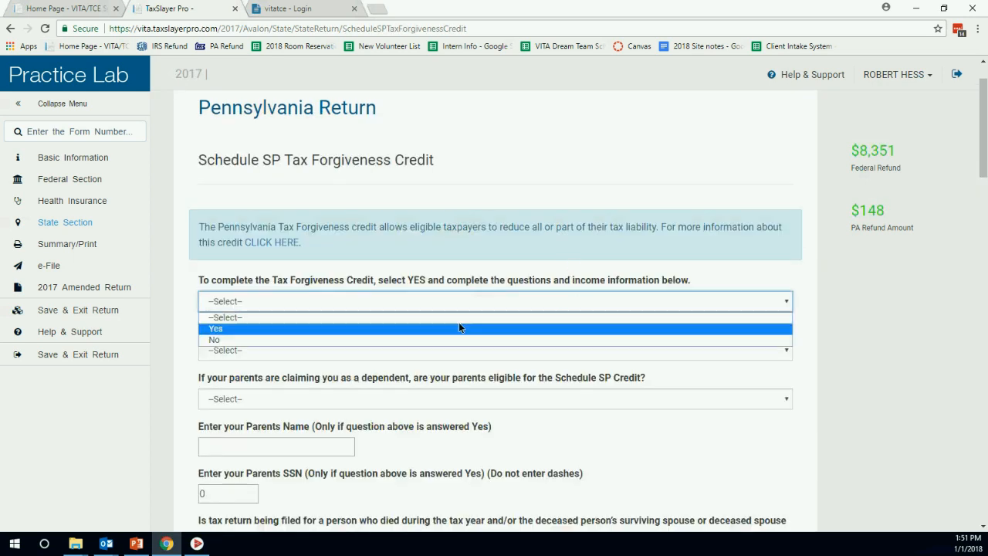
left_click(250, 328)
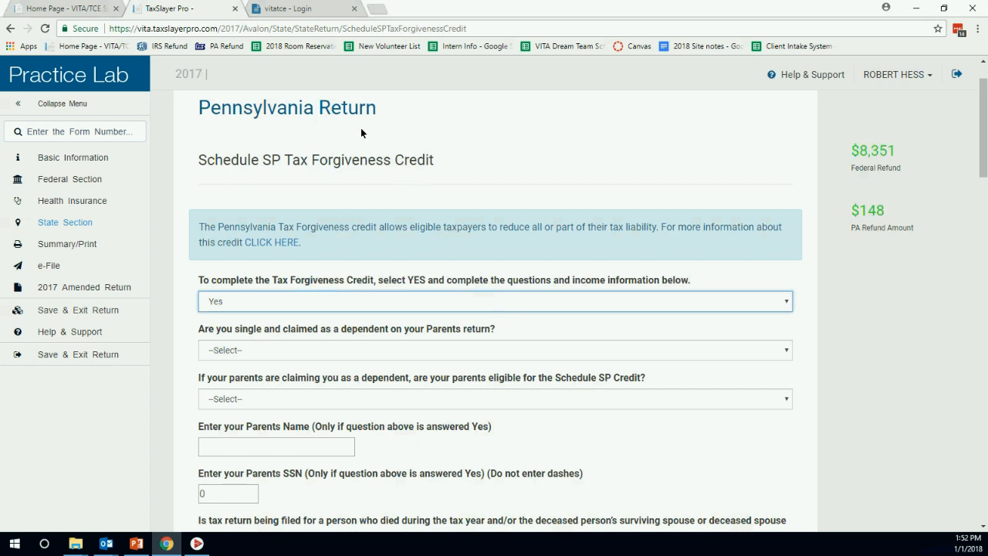
Enter $25 as the taxpayer's nontaxable interest and save Schedule SP.
scroll(614, 275, "down", 10)
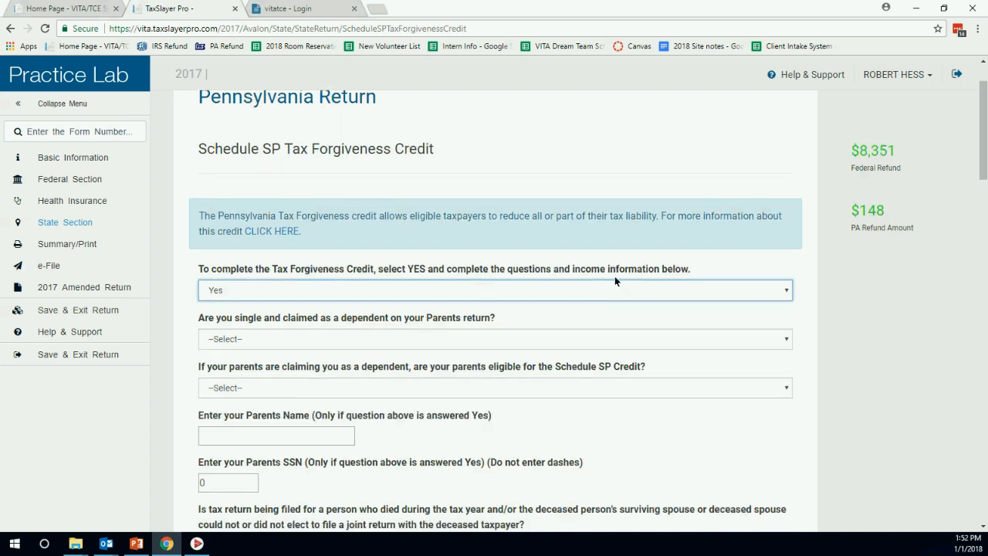
scroll(744, 417, "down", 9)
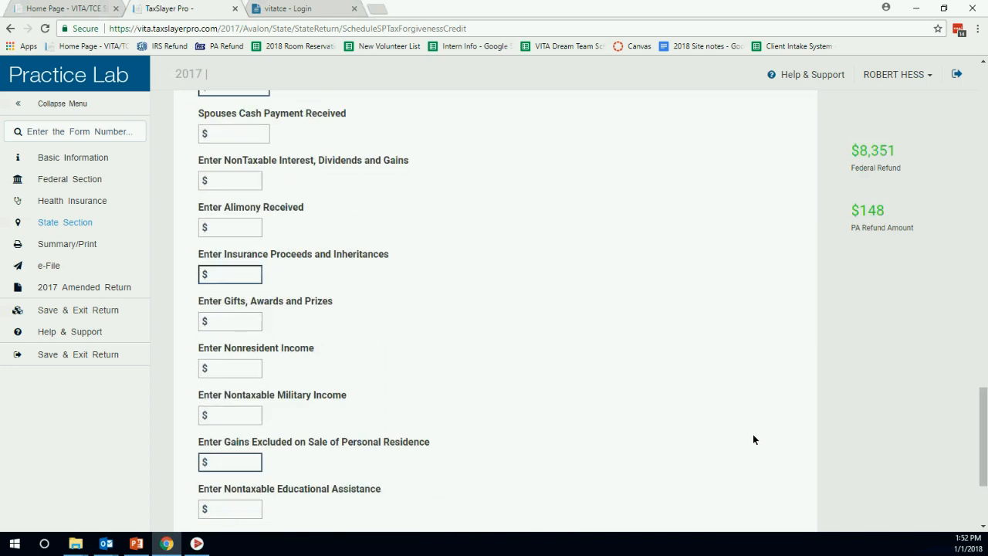
scroll(618, 401, "up", 3)
scroll(523, 402, "up", 6)
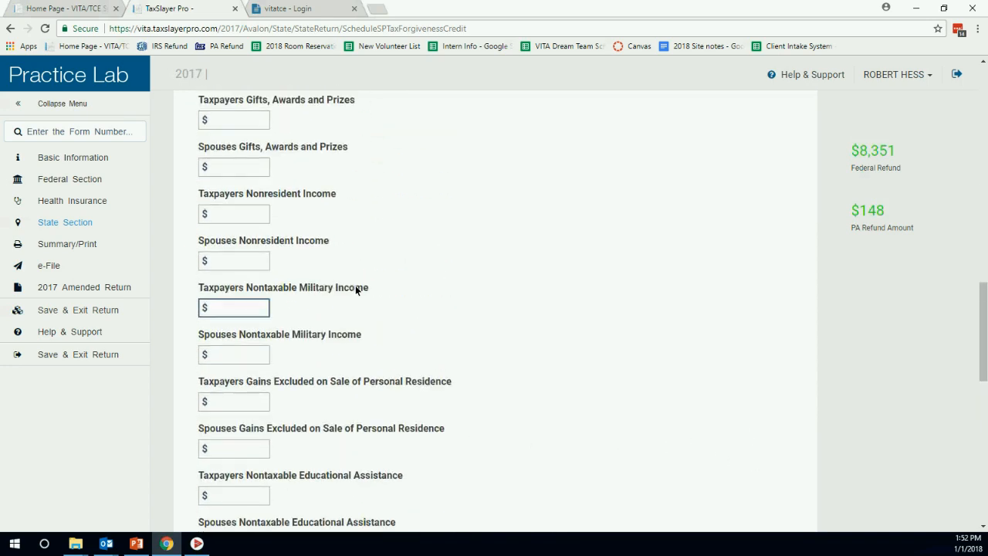
scroll(503, 293, "up", 3)
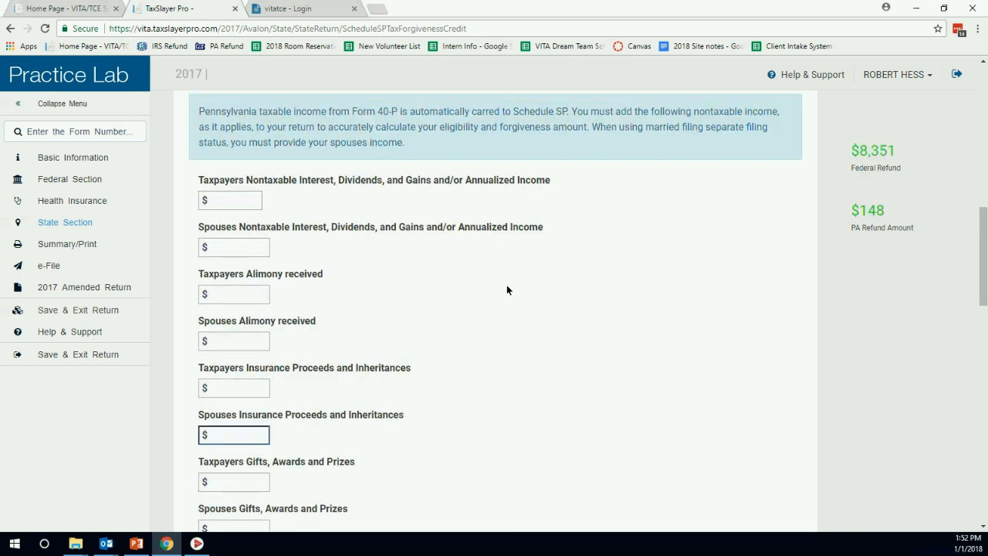
left_click(245, 201)
type("25")
key("Tab")
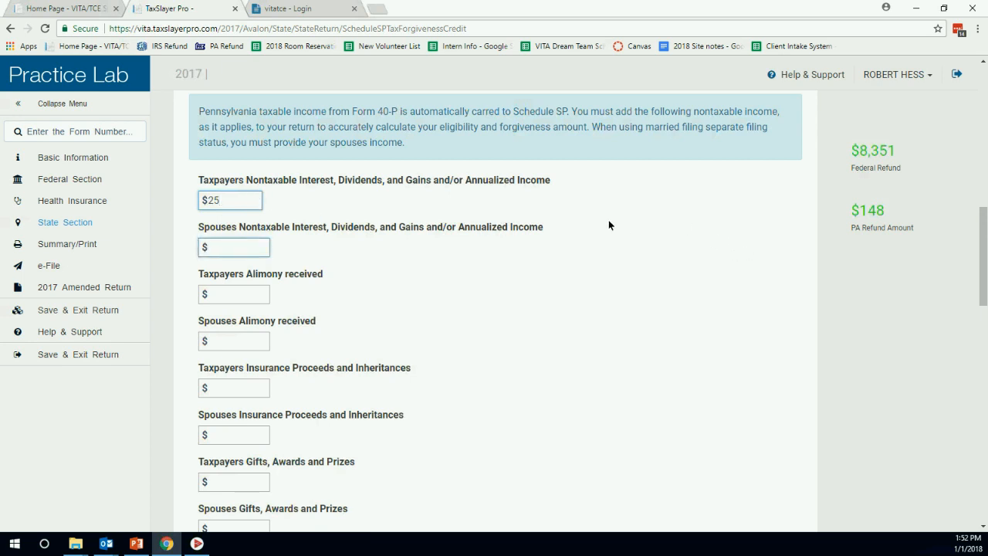
left_click(221, 200)
scroll(684, 235, "down", 13)
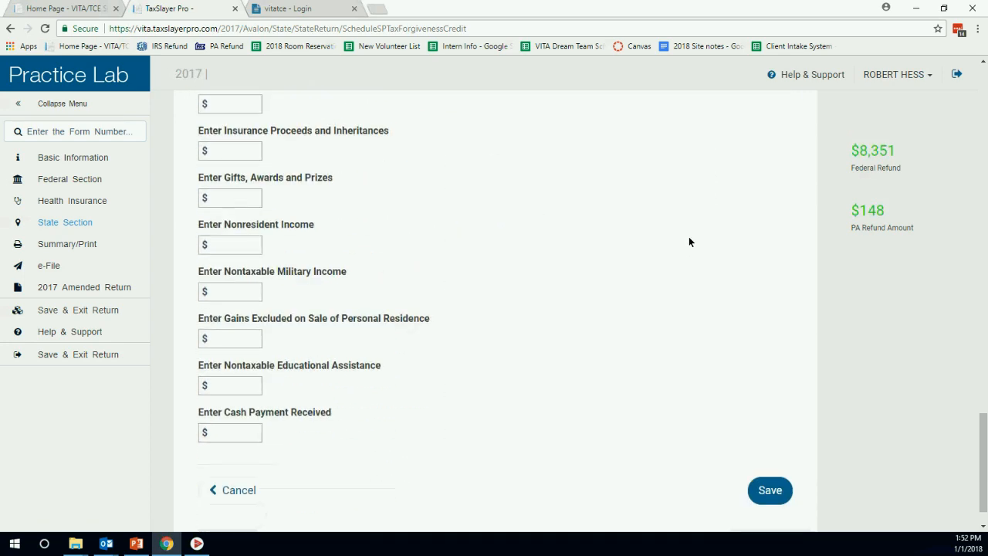
left_click(764, 444)
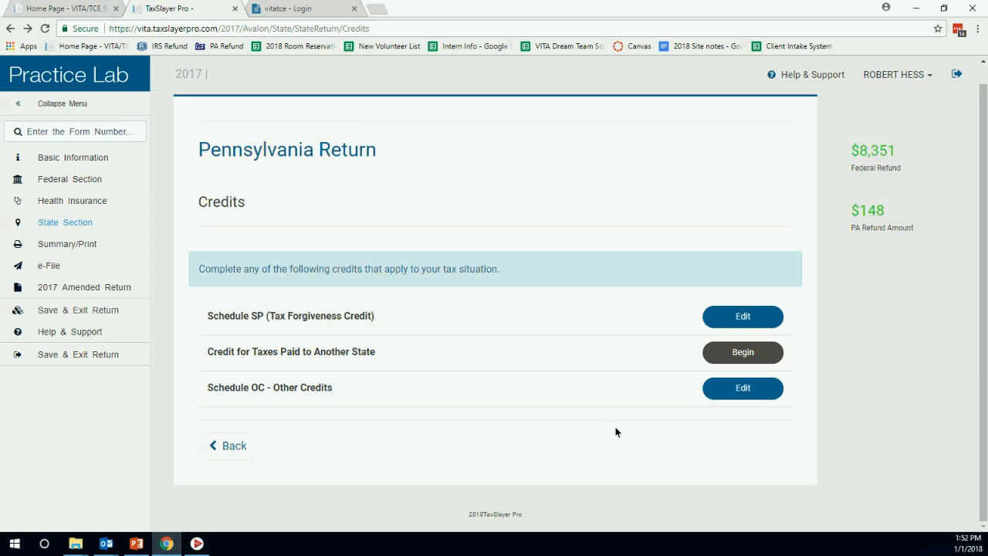
left_click(230, 446)
scroll(644, 393, "down", 2)
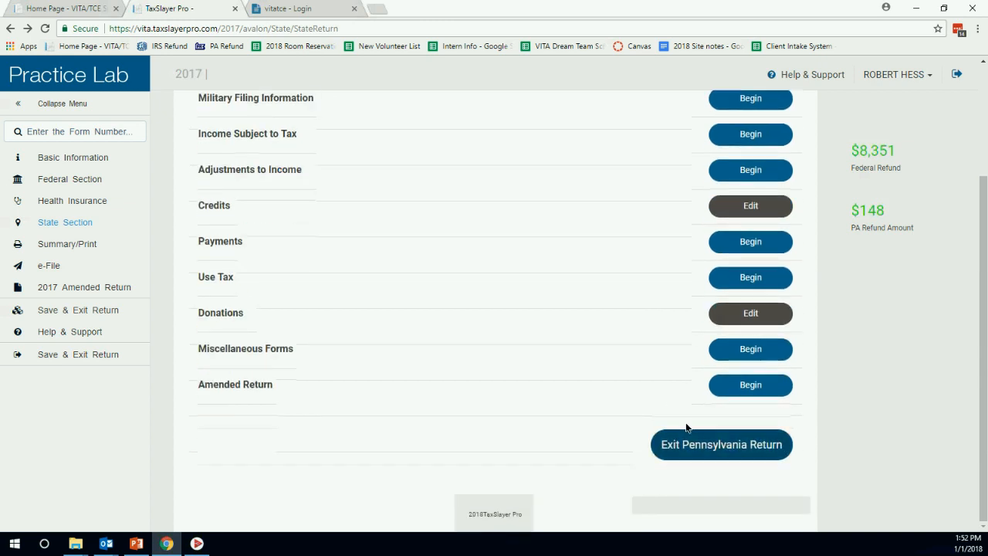
left_click(719, 437)
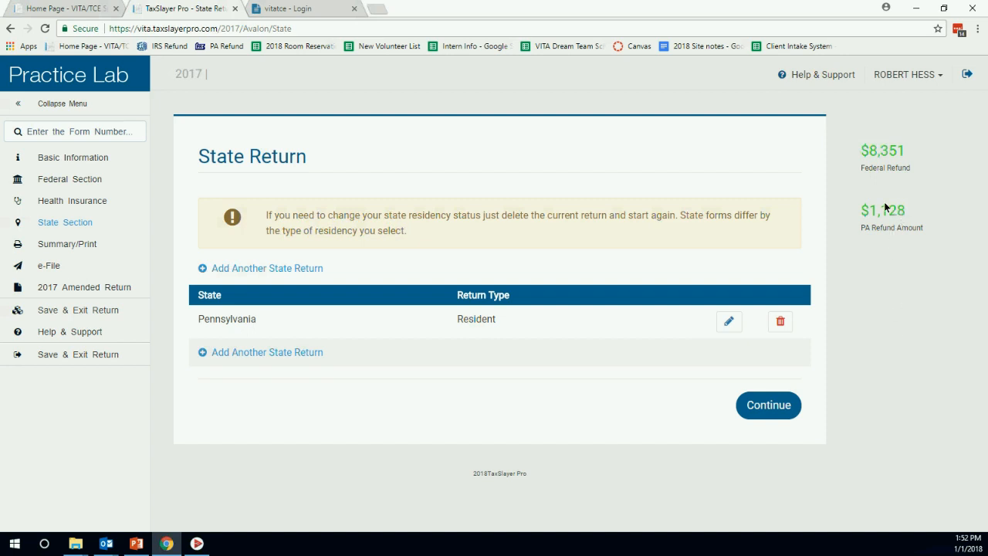
left_click(778, 402)
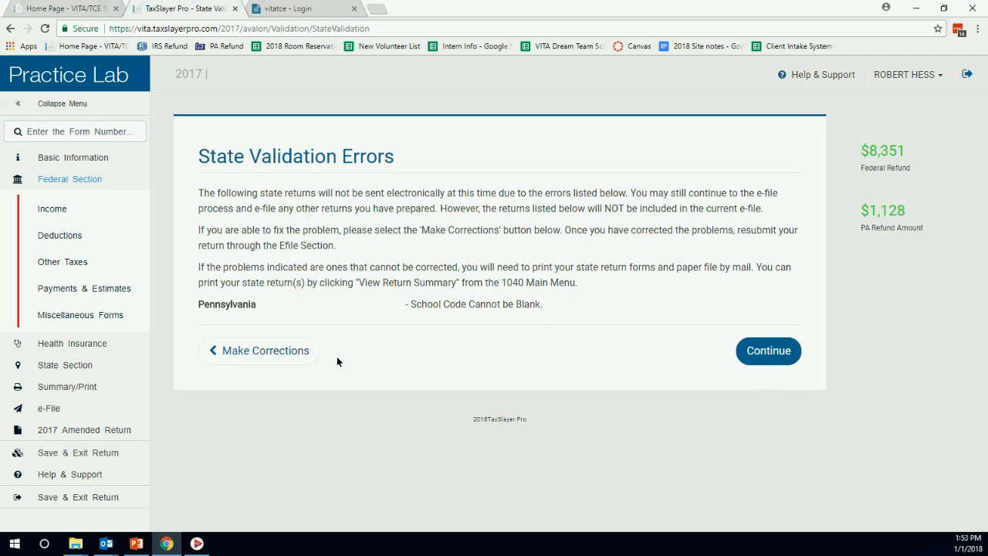
left_click(296, 357)
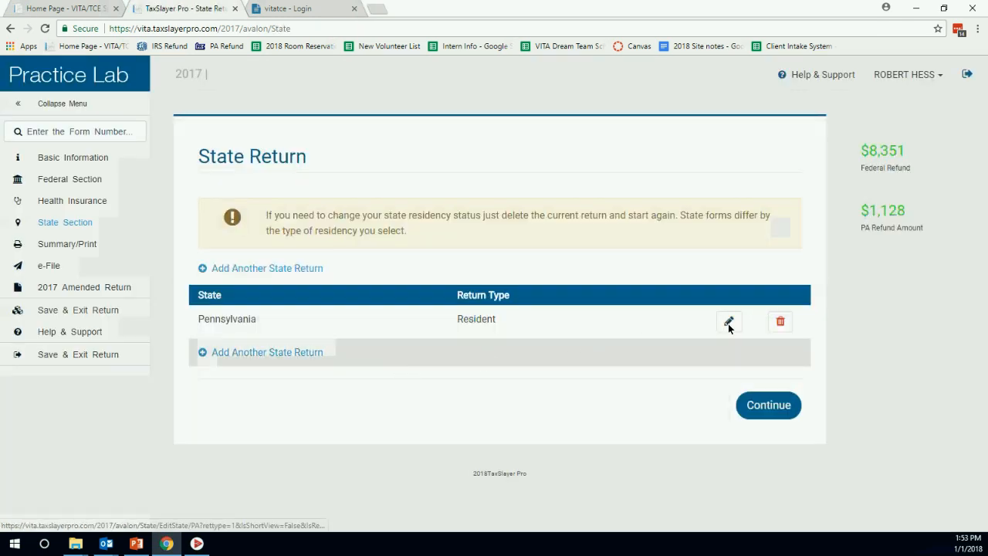
Open the Pennsylvania basic information form manually and answer No to the farming income question.
left_click(728, 323)
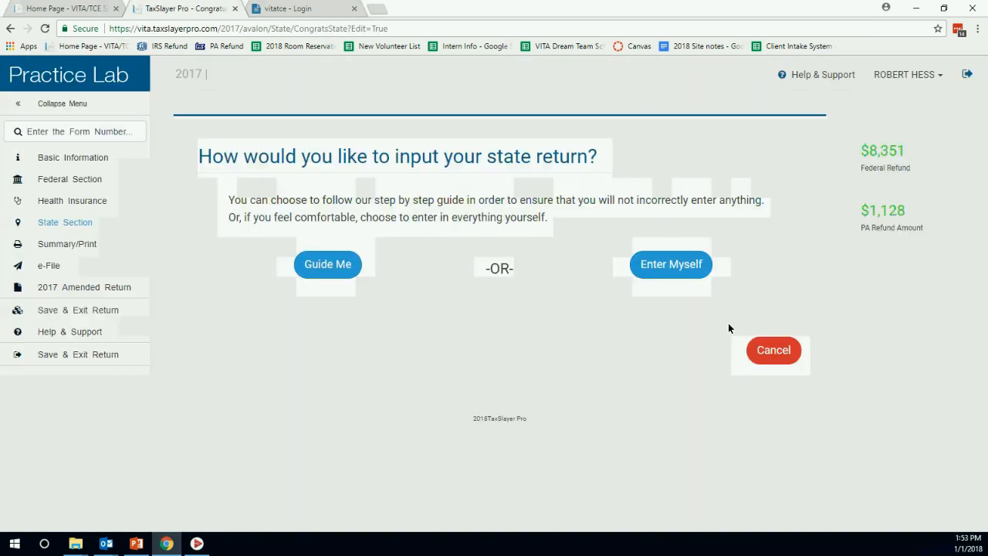
left_click(678, 269)
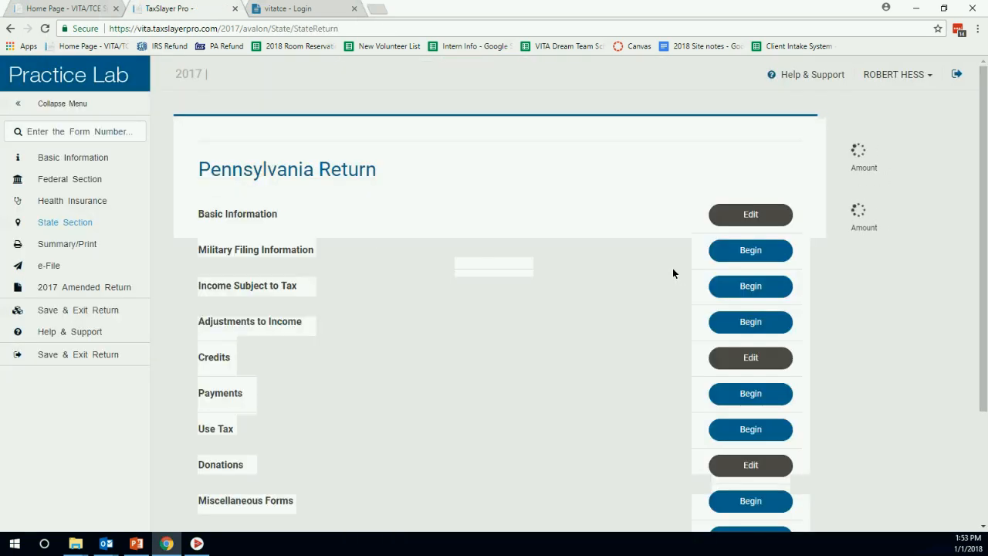
left_click(728, 220)
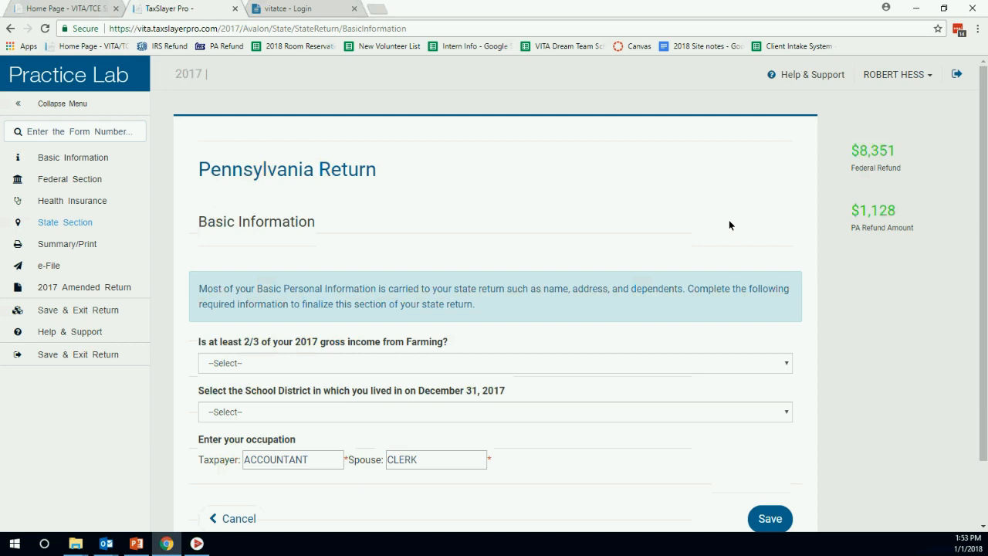
scroll(650, 248, "down", 1)
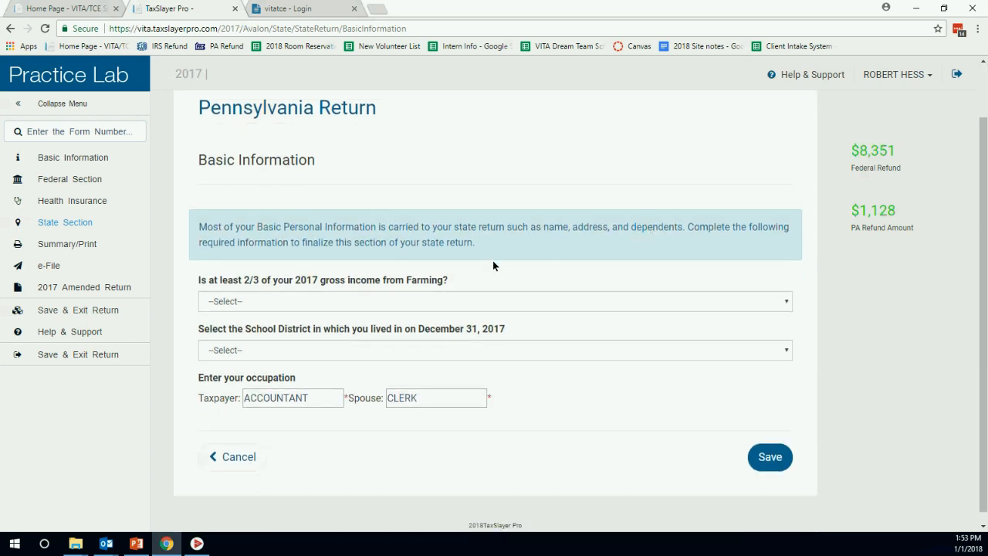
left_click(368, 303)
left_click(298, 340)
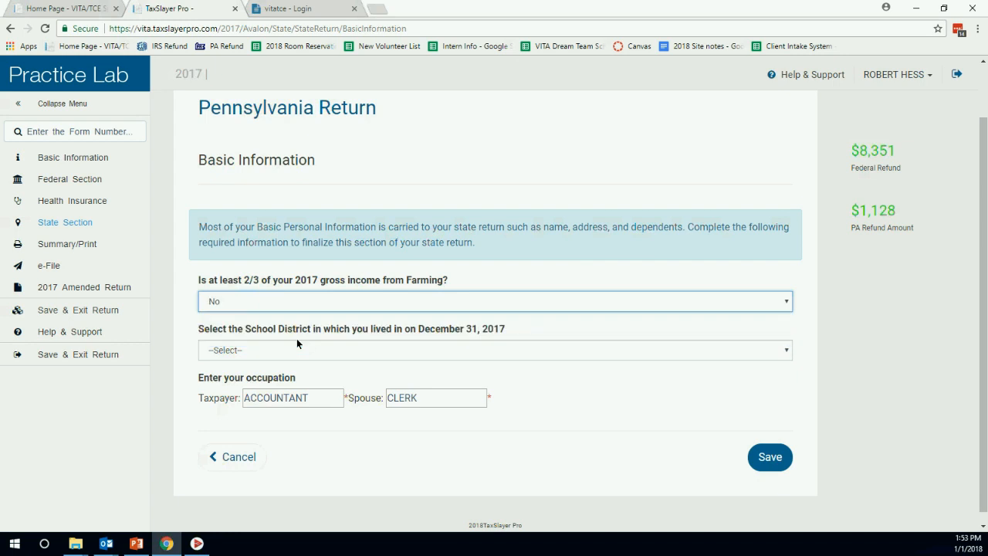
Set the school district to HEMPFIELD, save, and exit the Pennsylvania return.
left_click(325, 353)
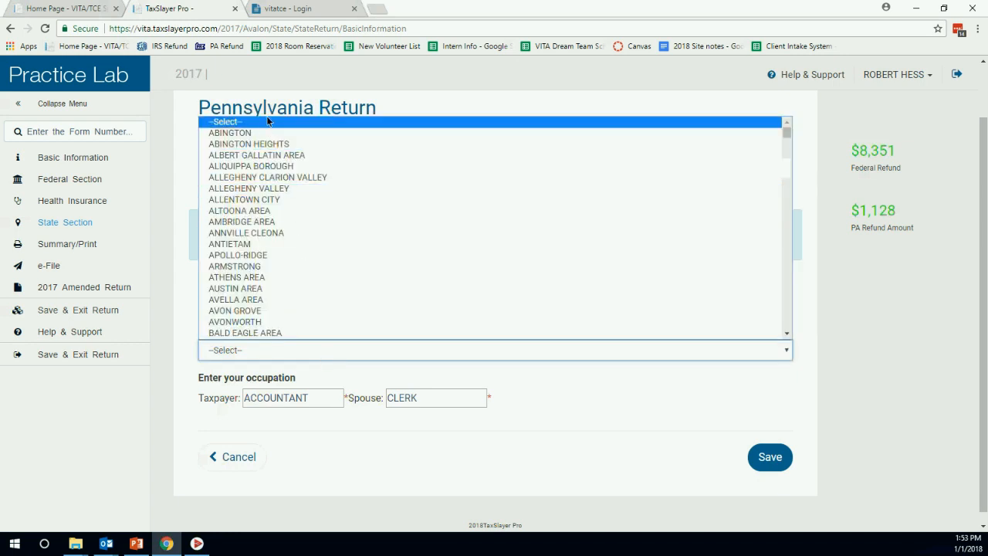
left_click(266, 135)
left_click(342, 355)
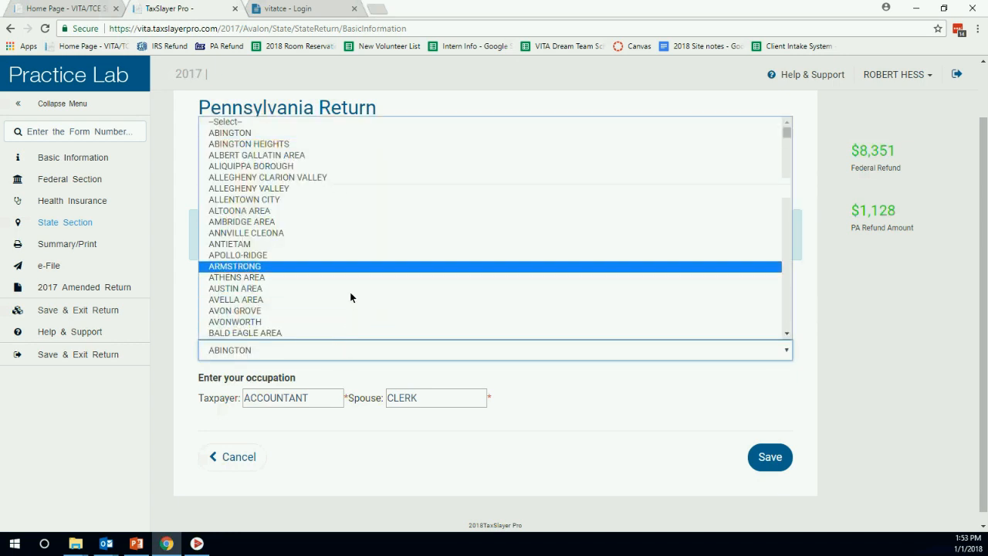
key("e")
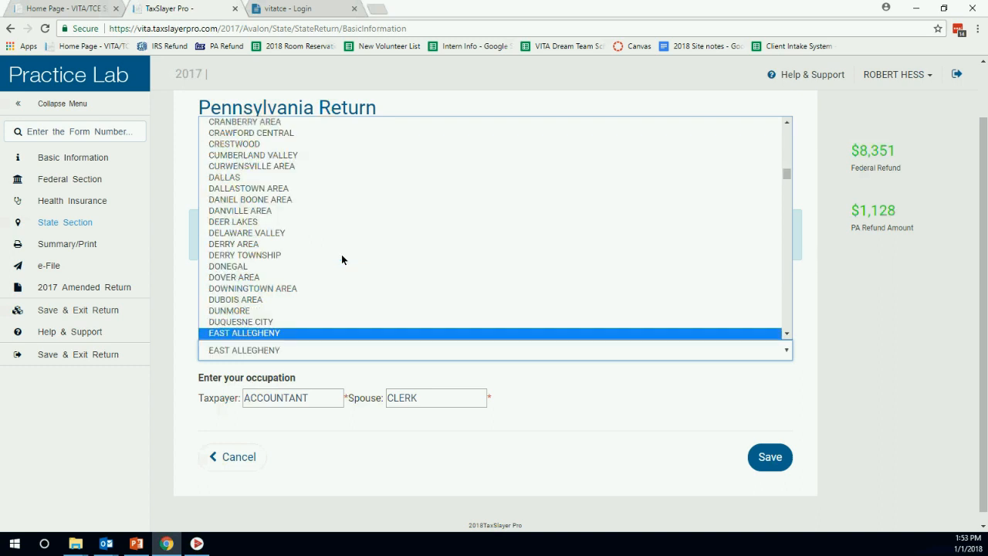
key("h")
key("e")
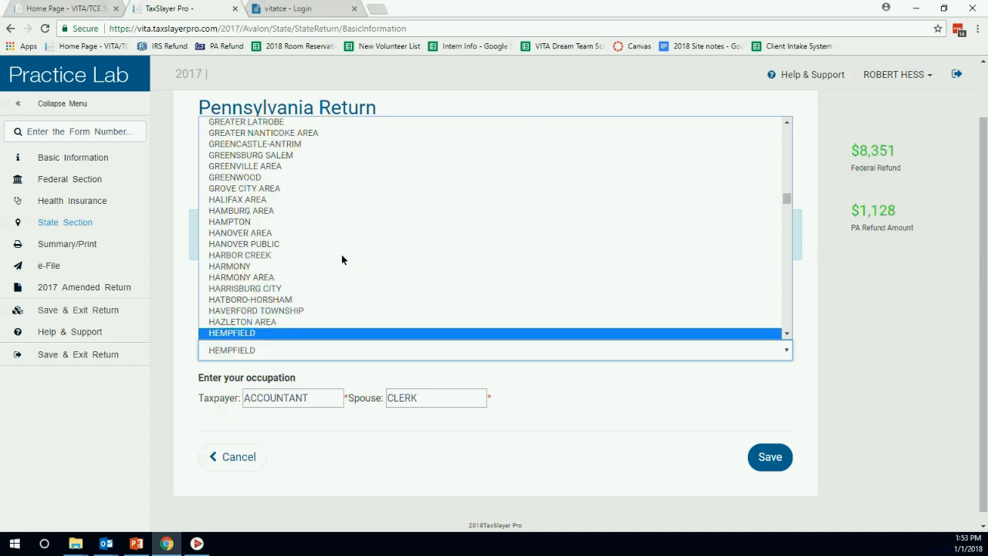
key("Return")
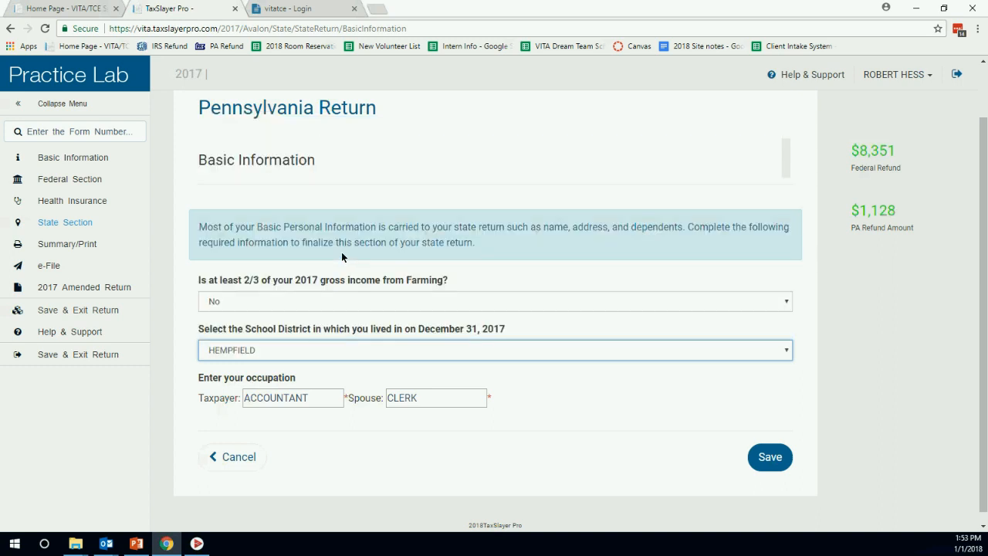
left_click(772, 457)
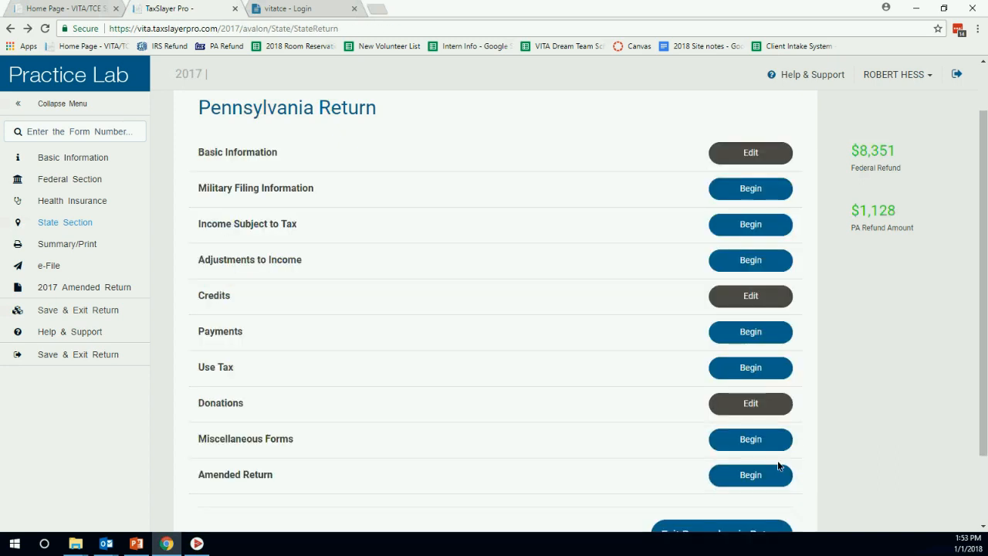
scroll(649, 417, "down", 2)
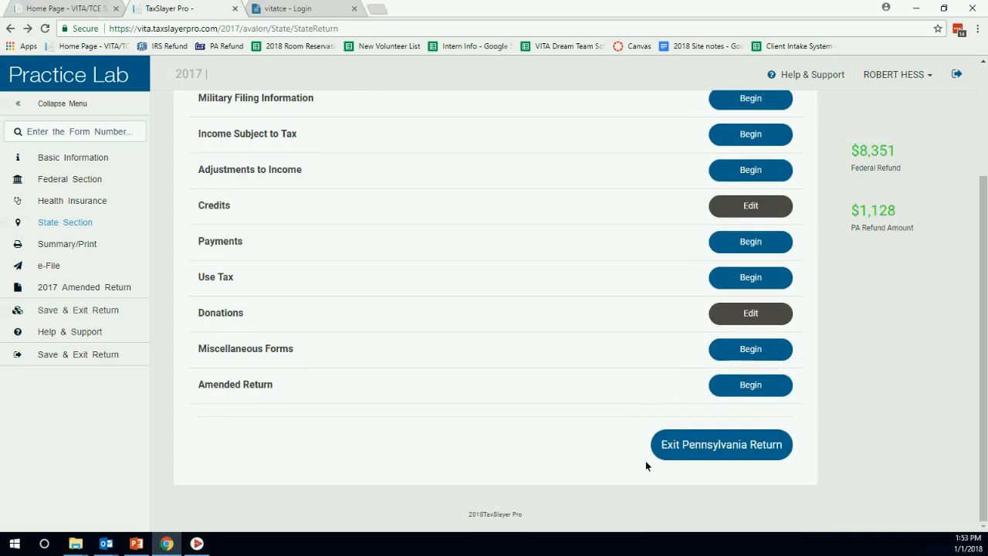
left_click(708, 453)
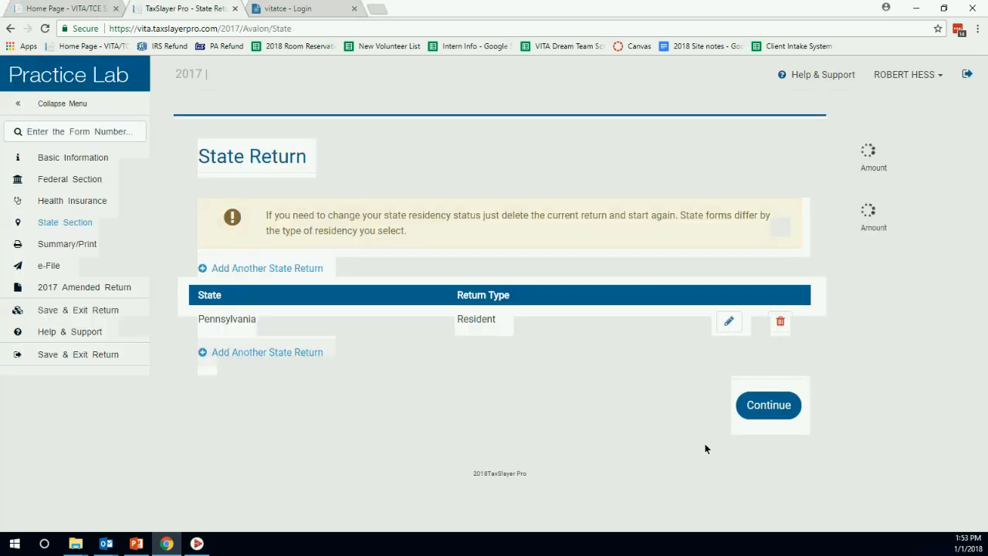
Open the Calculation Summary and review page 1 of Form 1040.
left_click(759, 409)
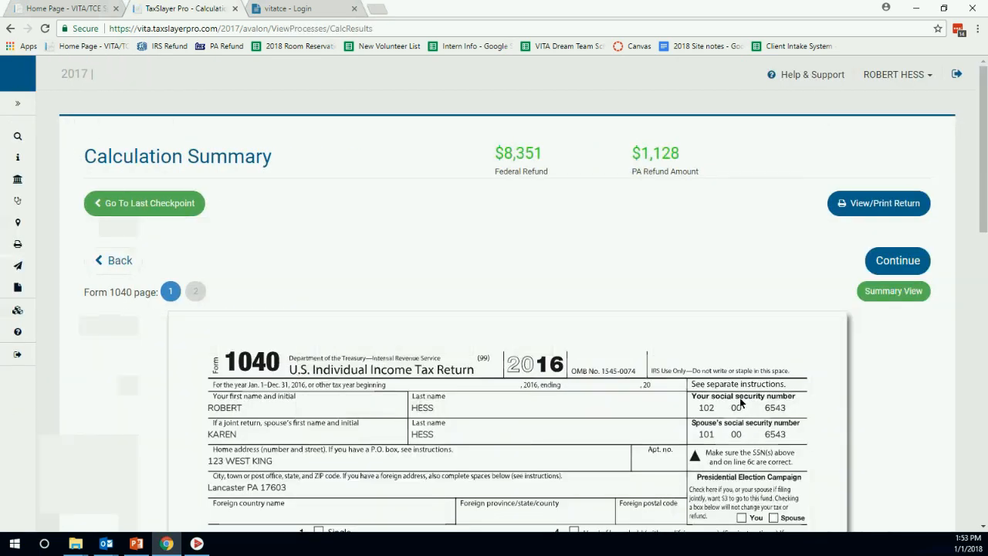
scroll(706, 228, "down", 1)
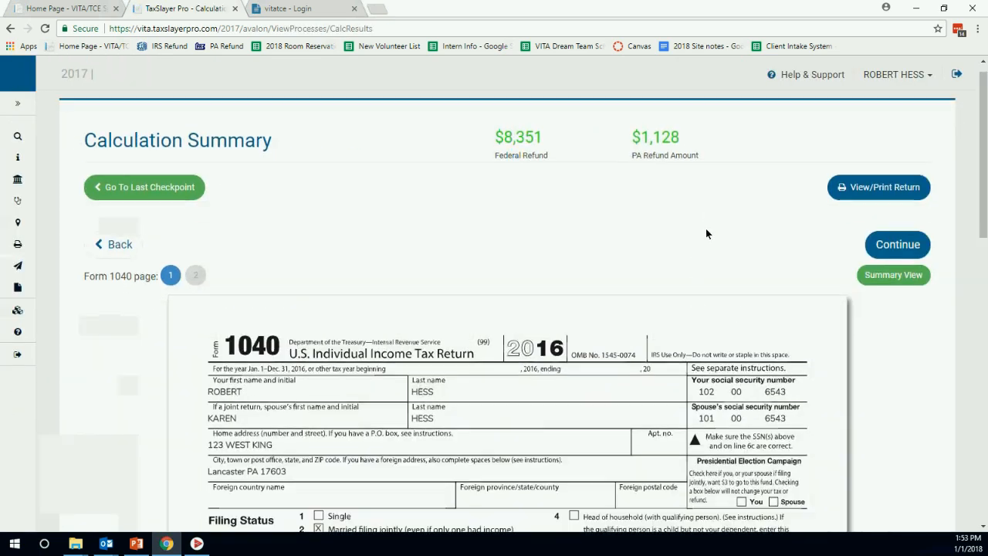
scroll(694, 173, "down", 2)
scroll(520, 241, "down", 6)
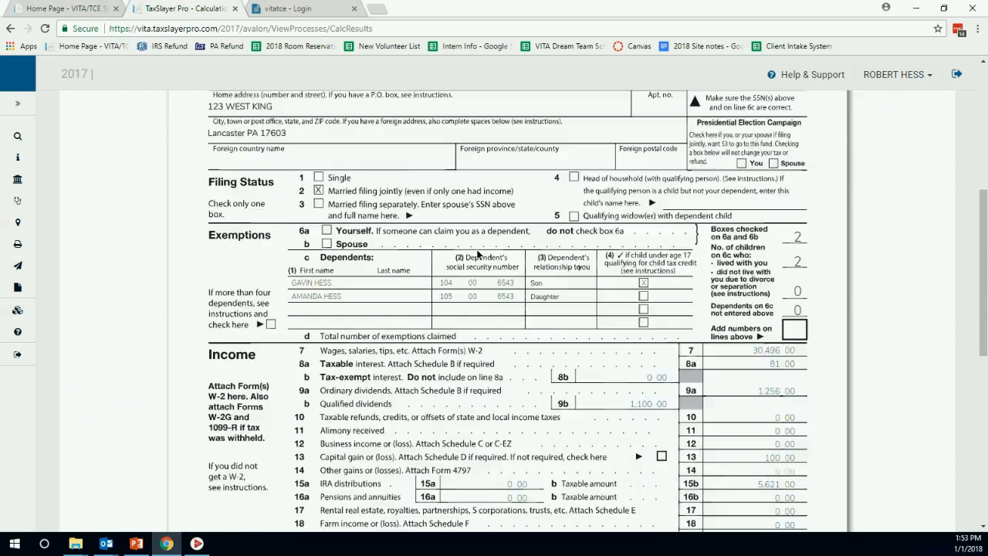
scroll(627, 276, "down", 1)
scroll(686, 287, "up", 7)
scroll(530, 293, "up", 2)
Review Form 1040 page 2 with the $8,351 refund, then continue to E-File.
left_click(192, 231)
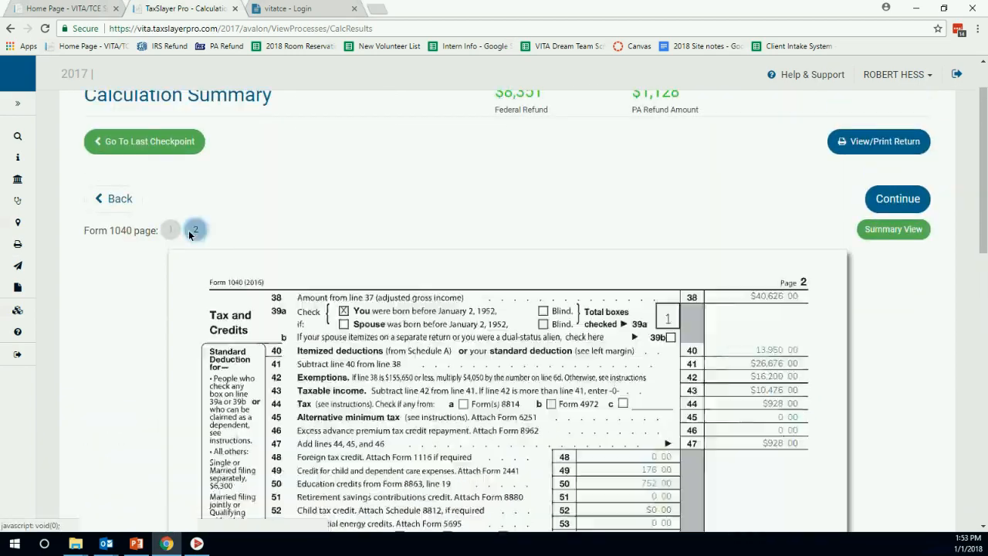
scroll(675, 385, "down", 2)
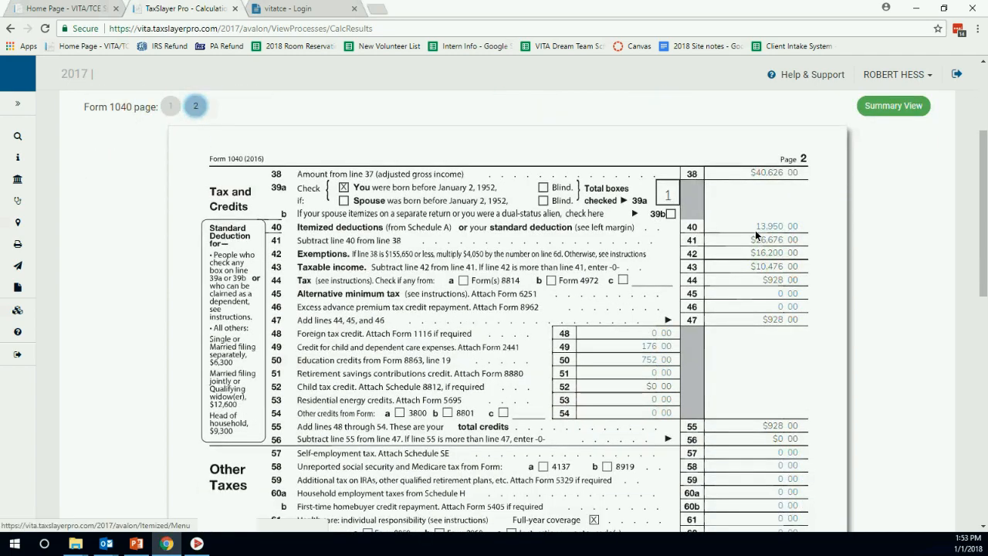
scroll(591, 267, "down", 4)
scroll(592, 267, "down", 4)
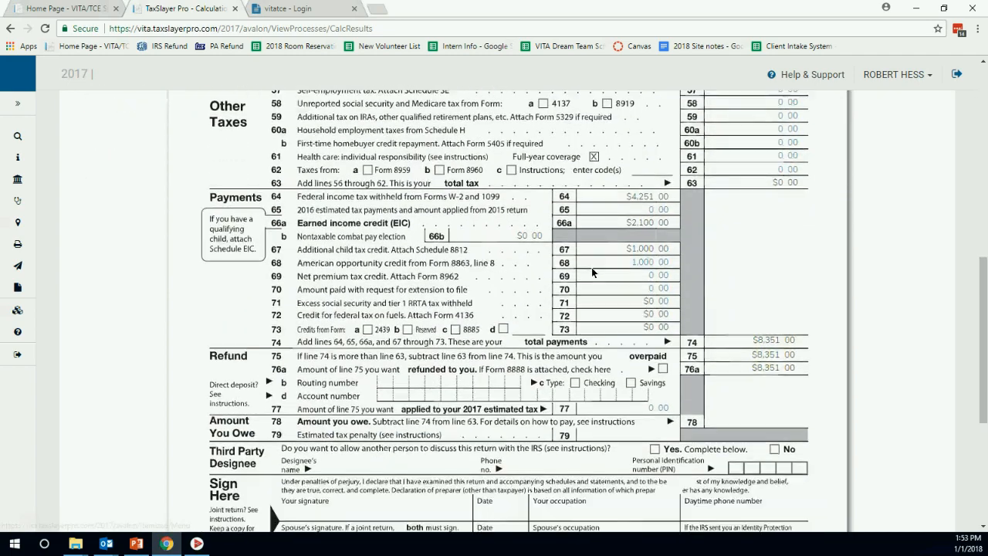
scroll(569, 280, "up", 3)
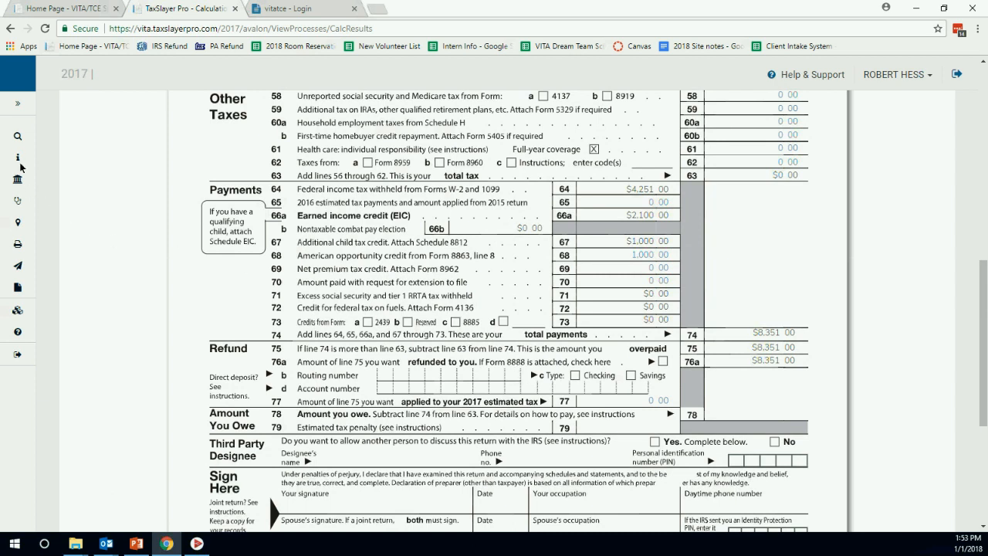
left_click(17, 104)
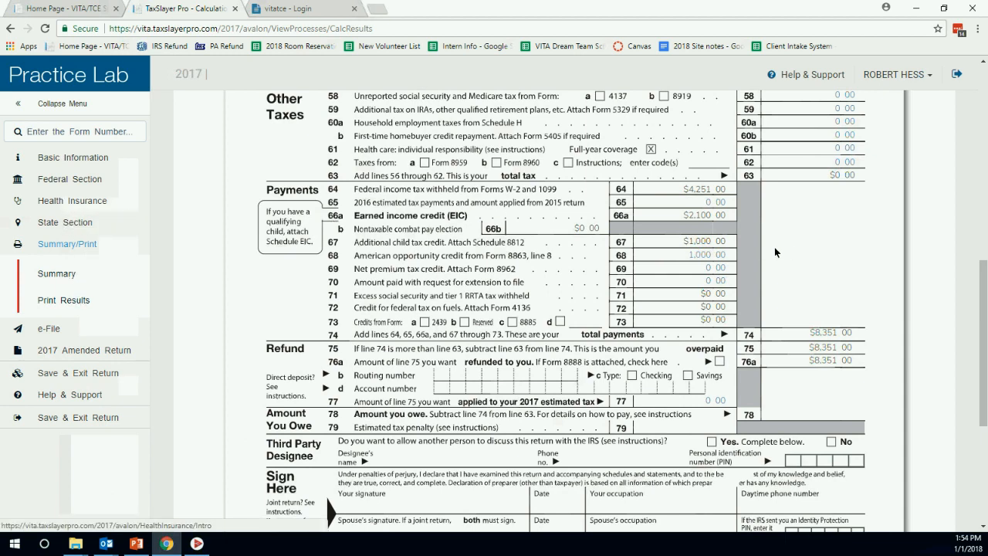
scroll(774, 247, "down", 4)
left_click(898, 445)
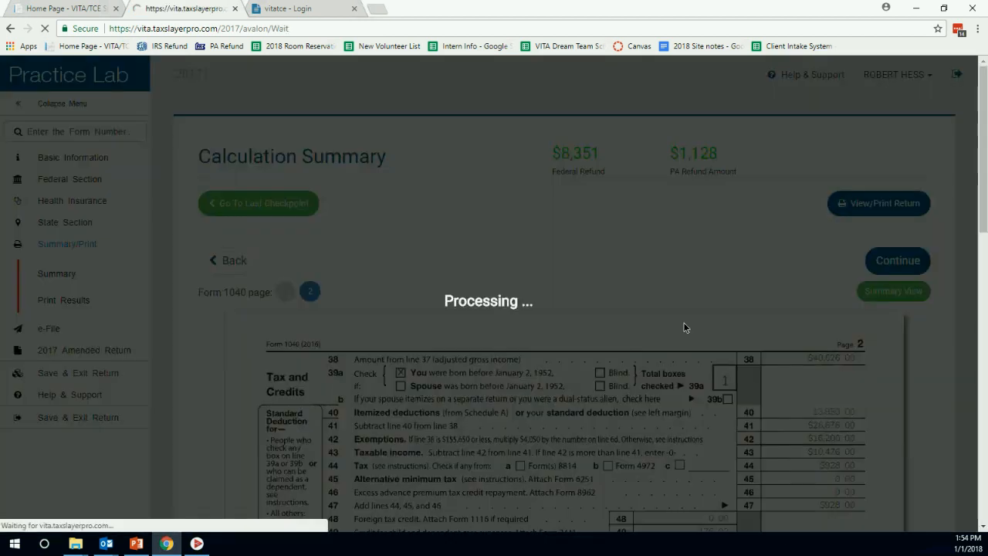